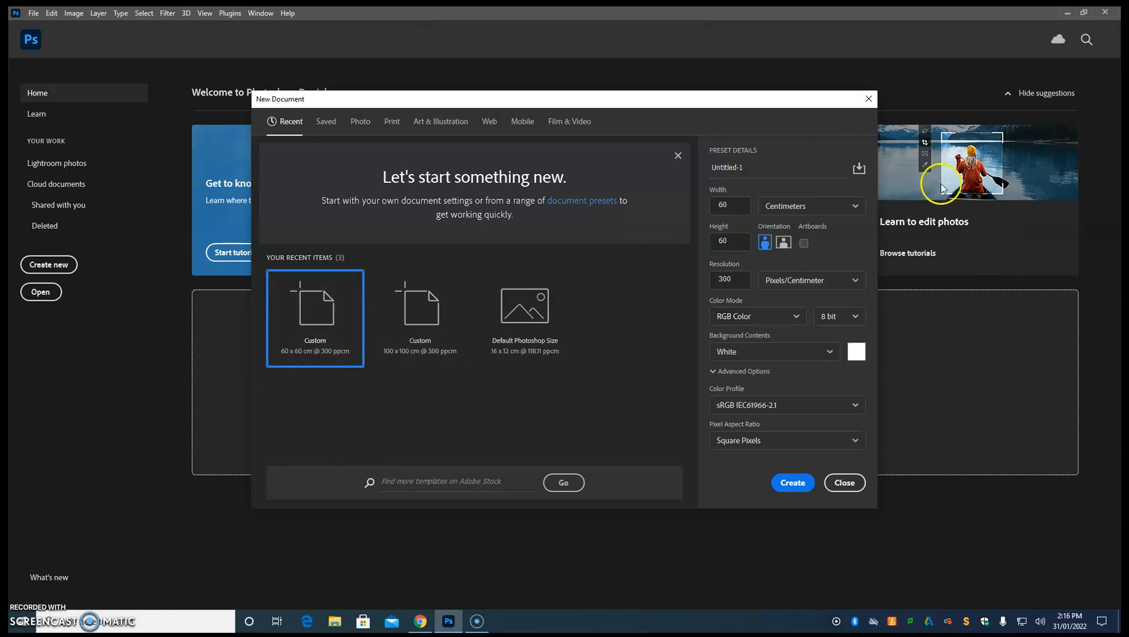
# Create a new document named Team Logo, 60 x 60 centimeters at 300 pixels/centimeter, in RGB Color with a white background.
pyautogui.click(756, 167)
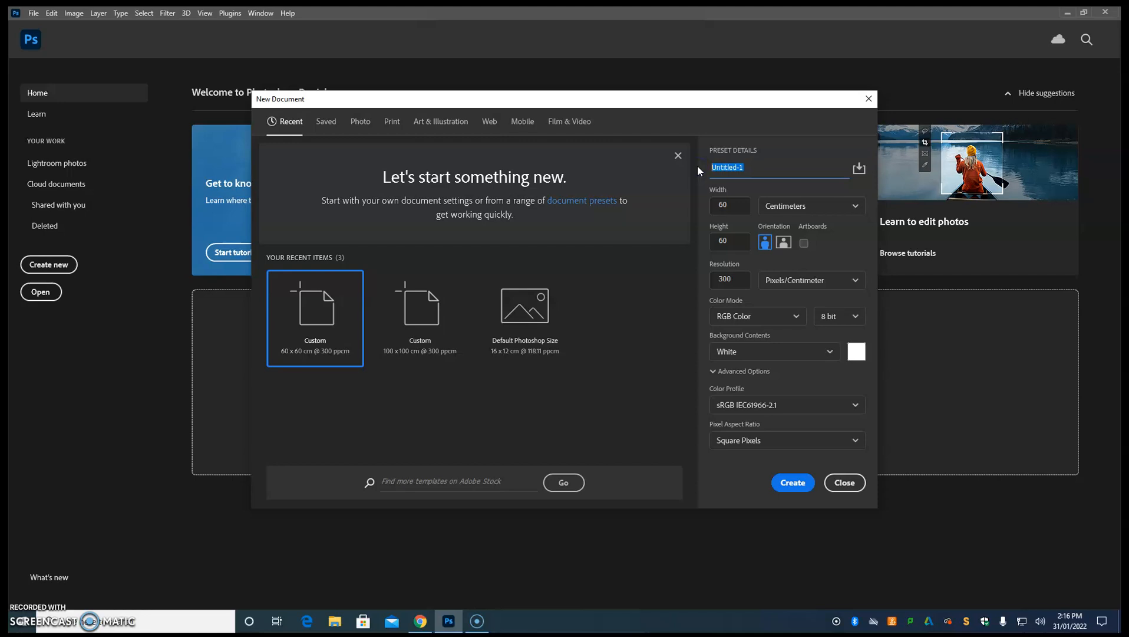
pyautogui.write('Team Logo')
pyautogui.click(734, 205)
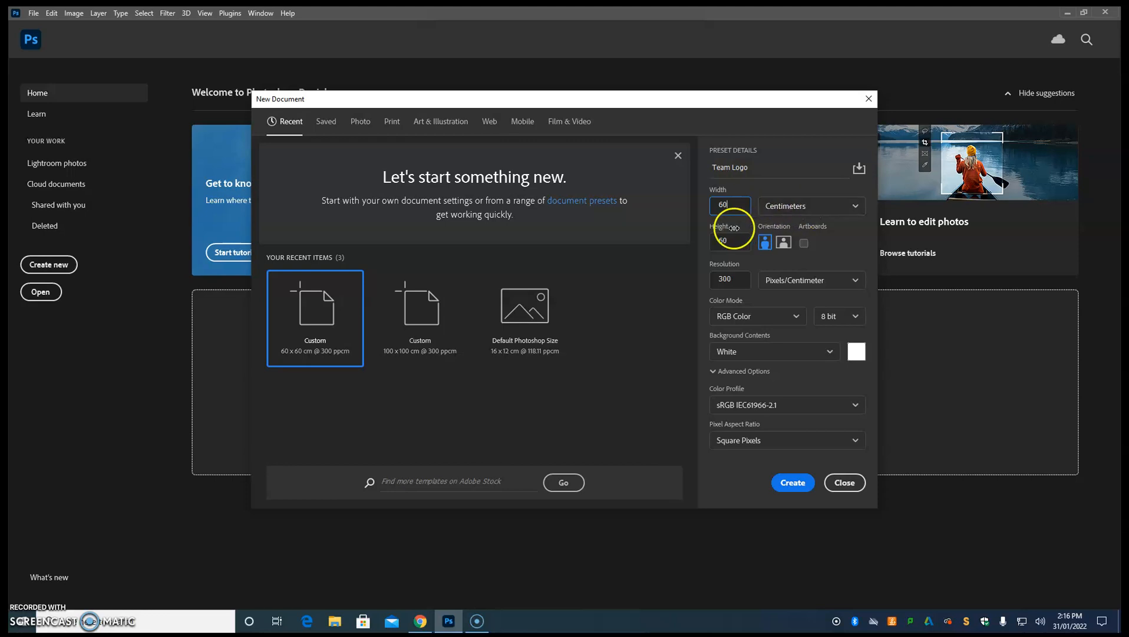
pyautogui.doubleClick(718, 241)
pyautogui.click(734, 279)
pyautogui.click(724, 269)
pyautogui.doubleClick(735, 278)
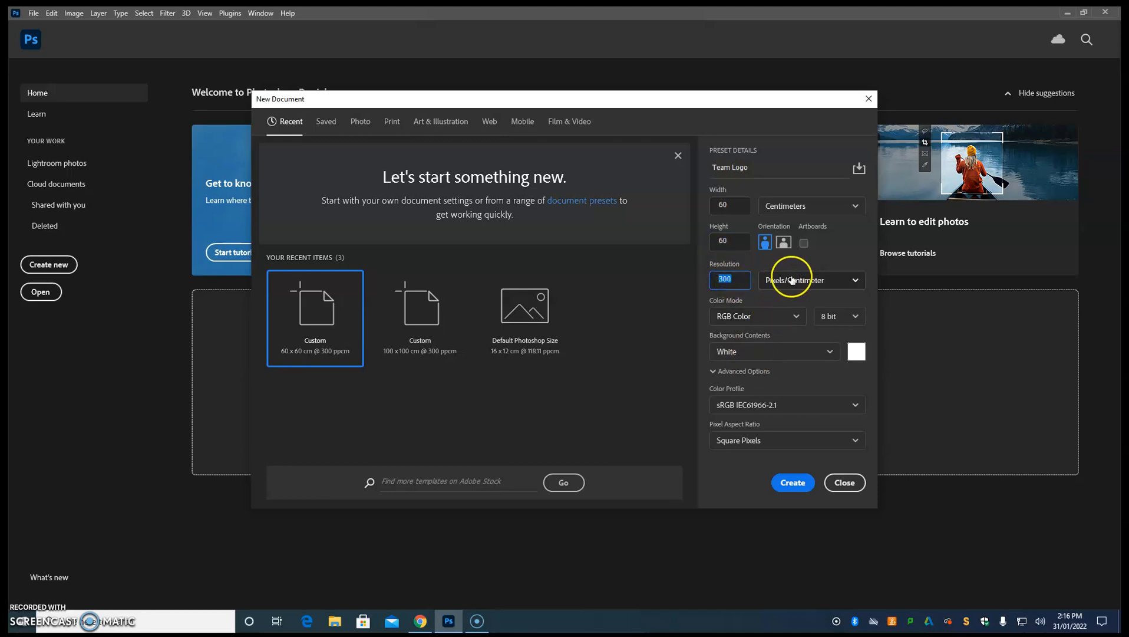
pyautogui.click(793, 482)
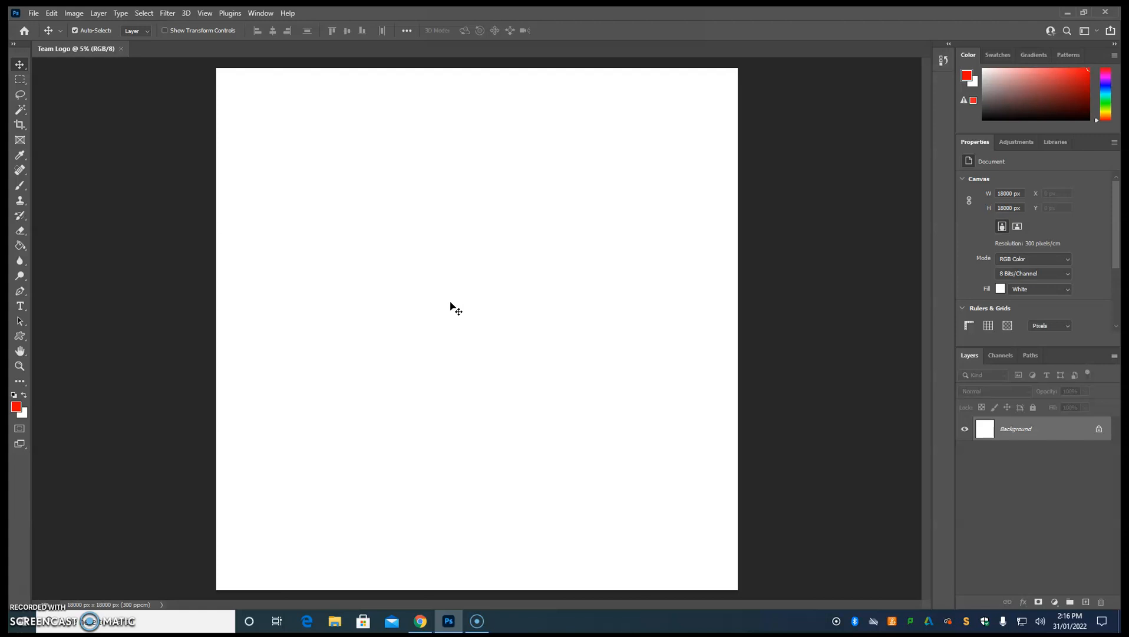
# Unlock the Background layer and delete its white fill using a Magic Wand selection.
pyautogui.doubleClick(1099, 431)
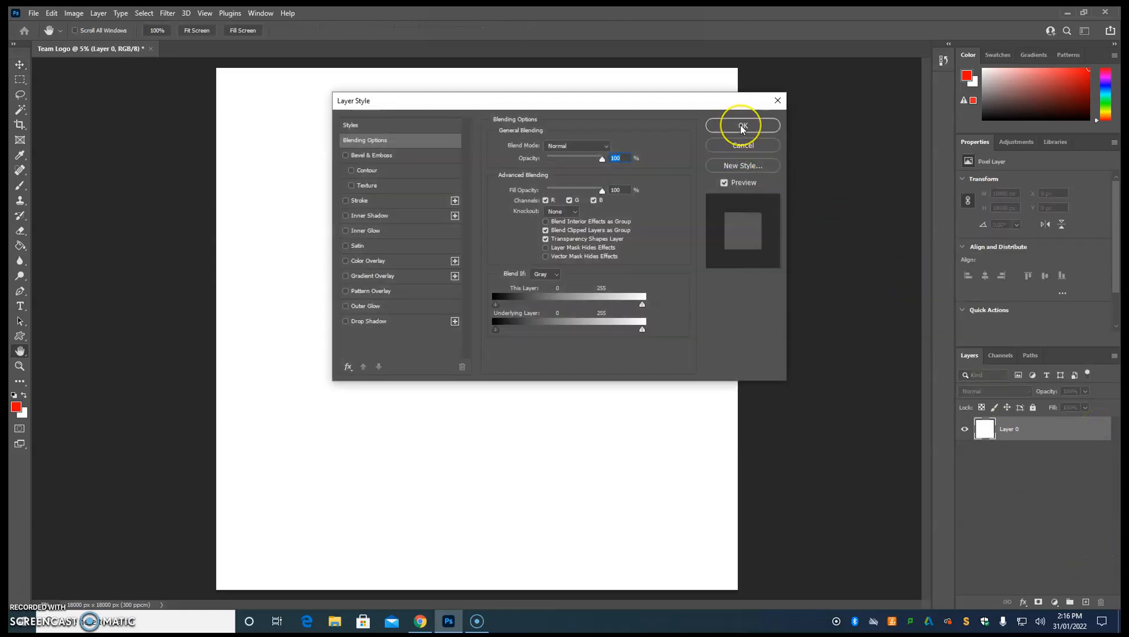
pyautogui.click(742, 126)
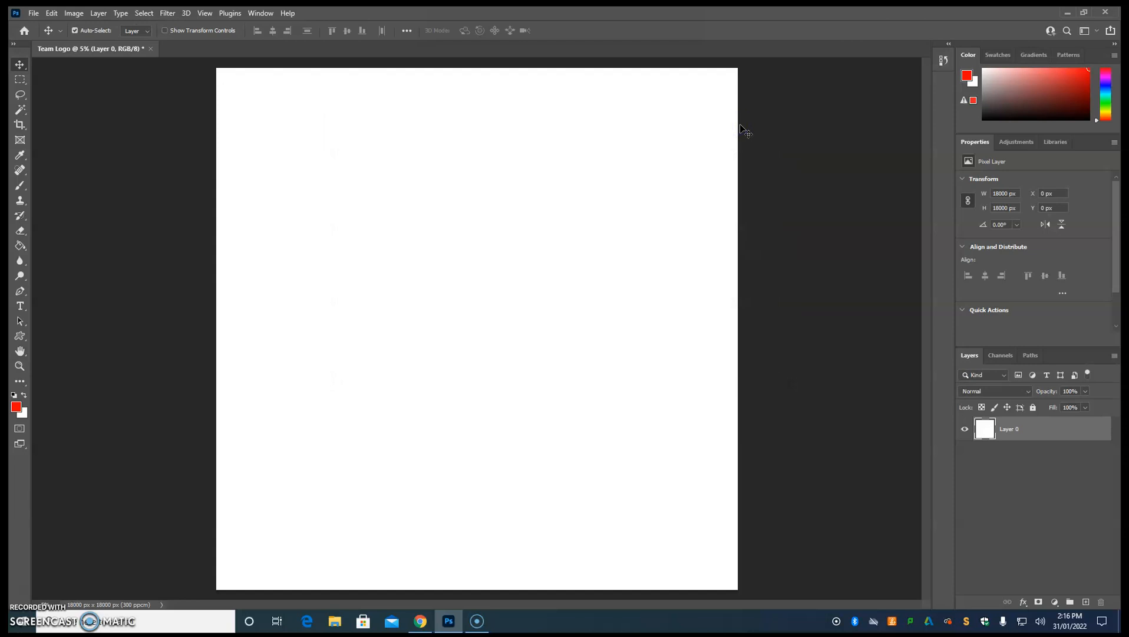
pyautogui.click(20, 111)
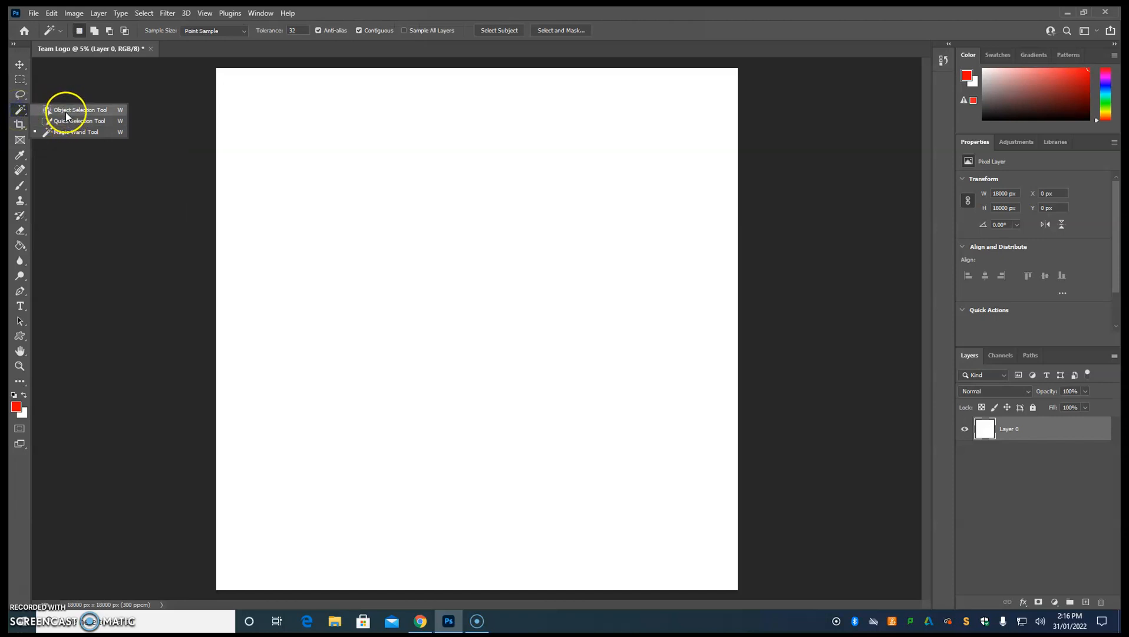
pyautogui.click(65, 112)
pyautogui.click(20, 111)
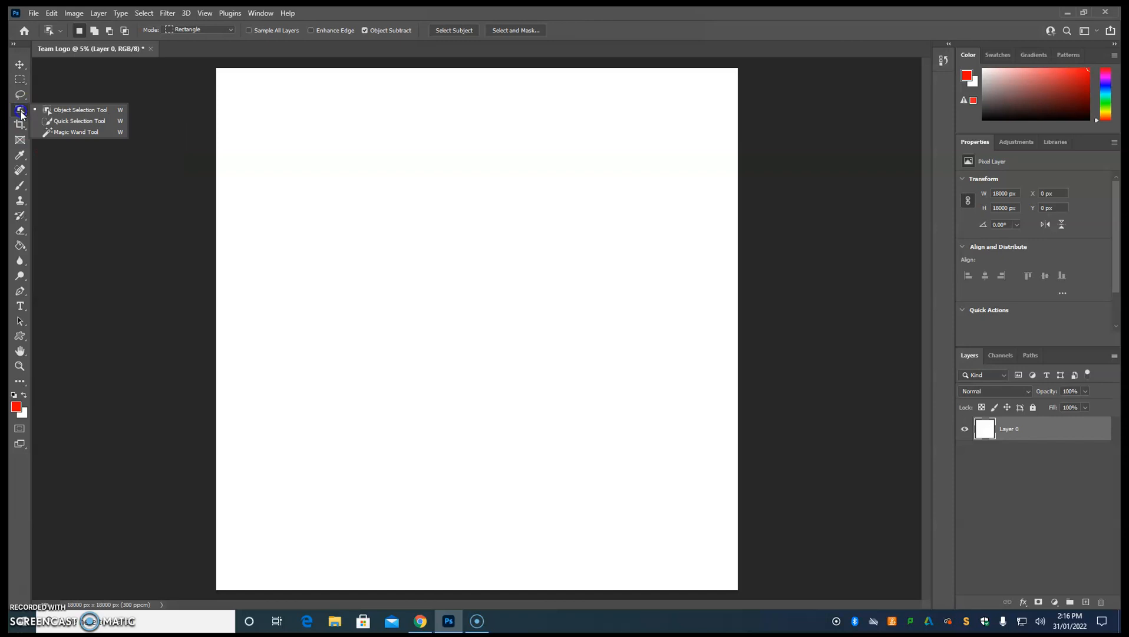
pyautogui.click(75, 135)
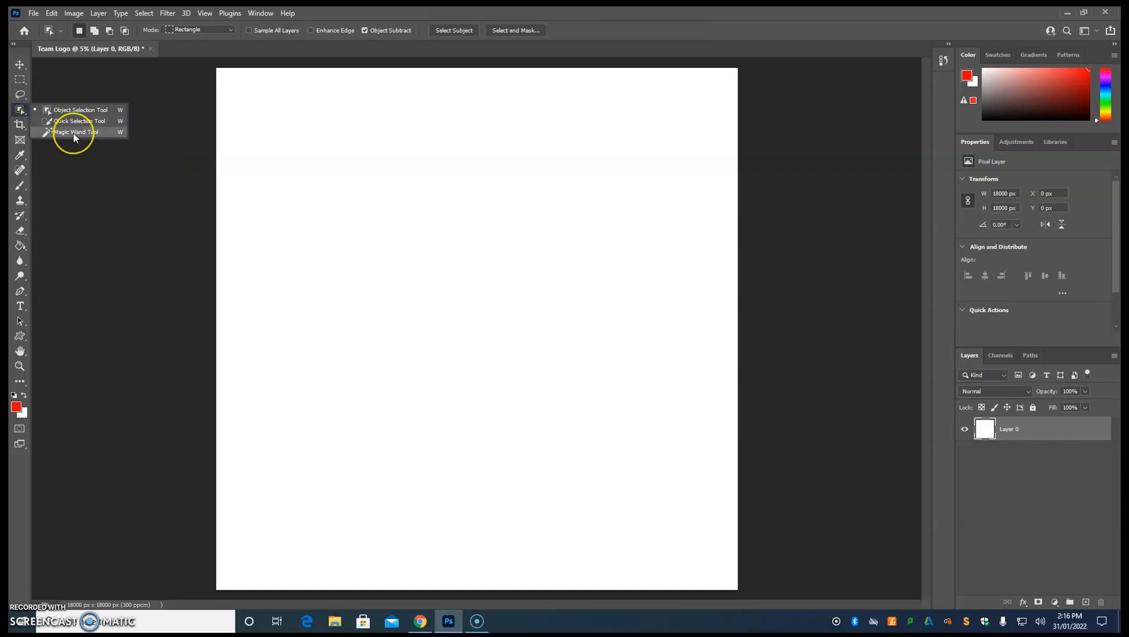
pyautogui.click(423, 224)
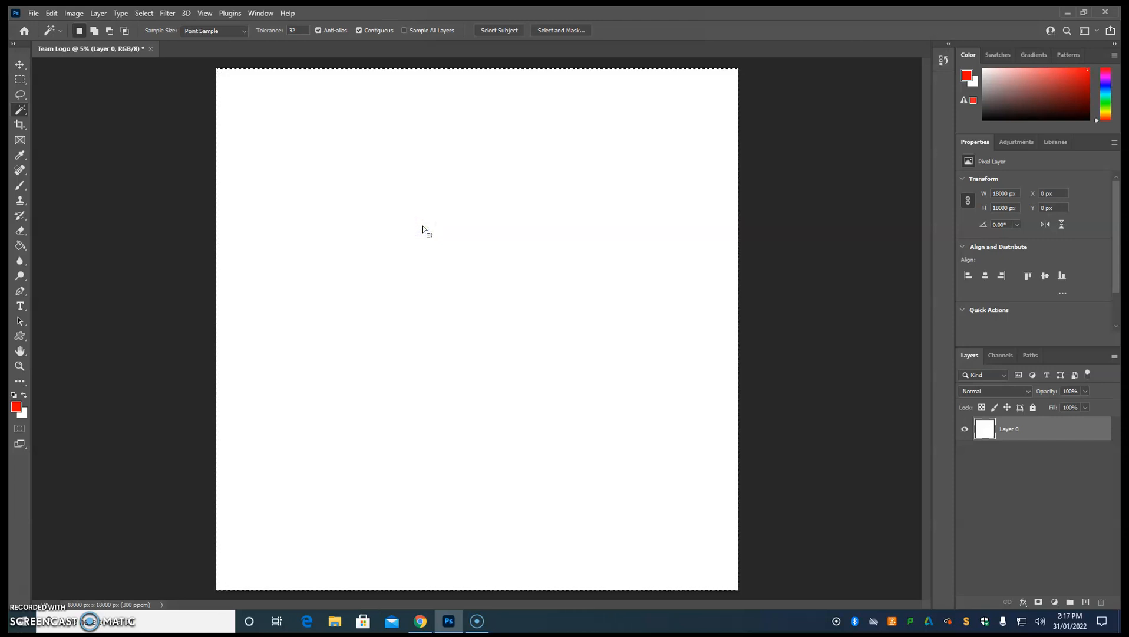
pyautogui.press('Delete')
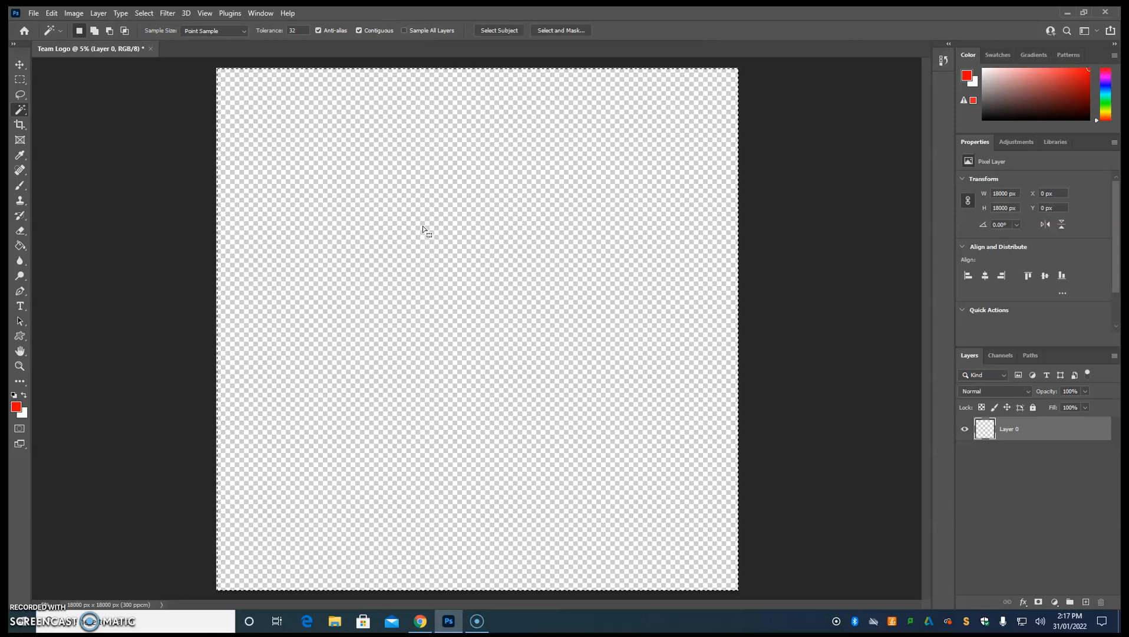
# Add the horizontal text TEAM NAME near the canvas centre and enlarge its text box to about 13840 x 2820 px.
pyautogui.click(20, 307)
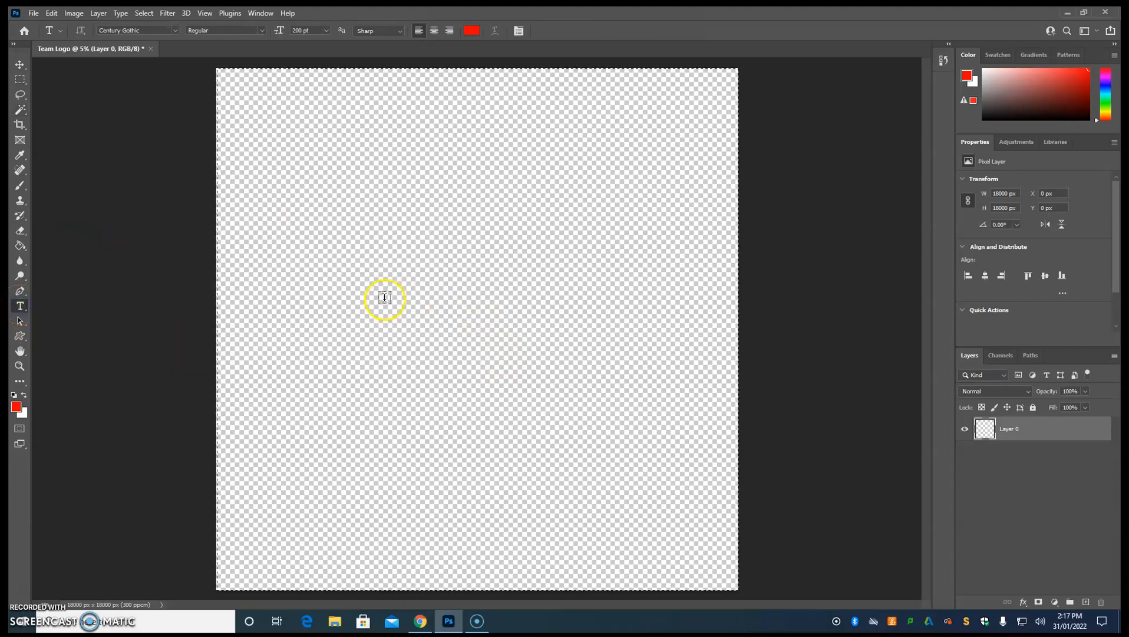
pyautogui.moveTo(328, 298); pyautogui.dragTo(536, 348)
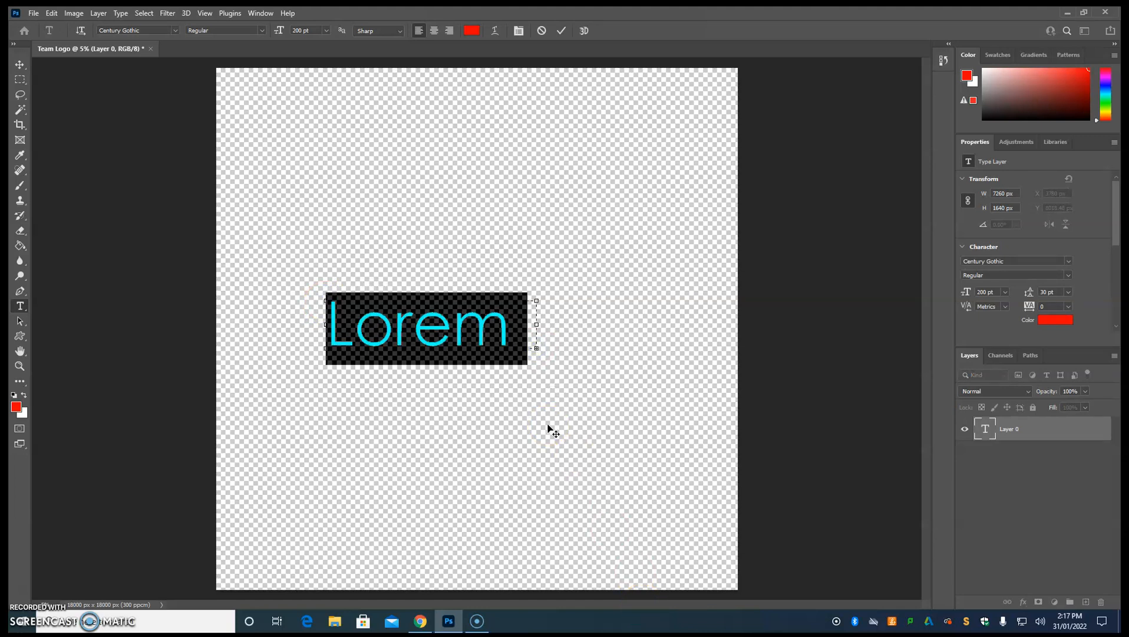
pyautogui.write('TEAM')
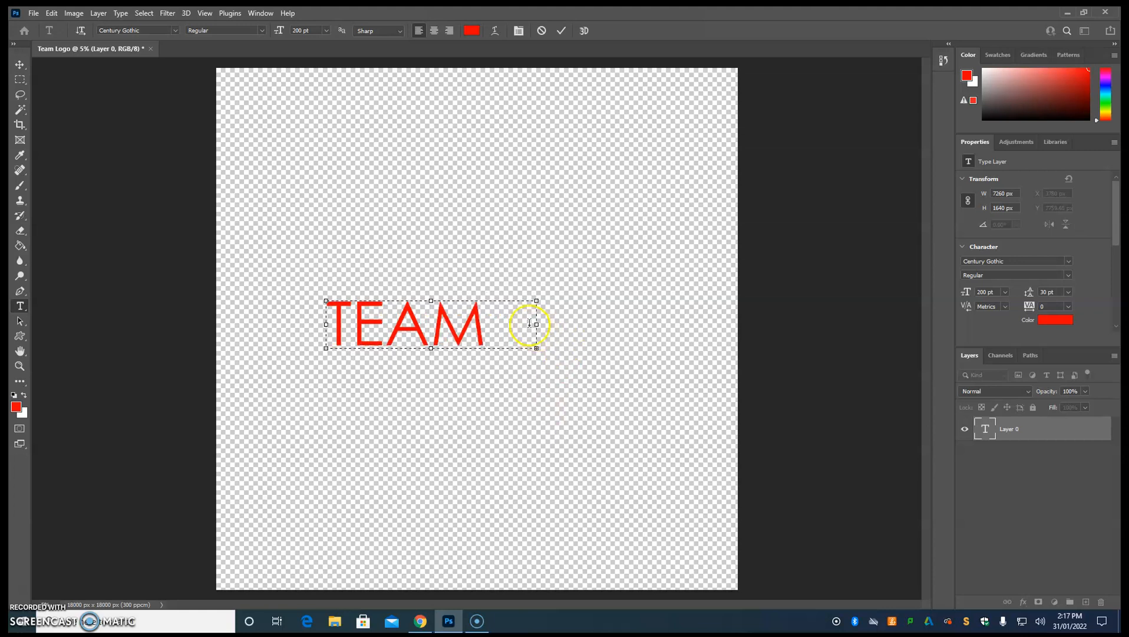
pyautogui.moveTo(534, 324); pyautogui.dragTo(682, 324)
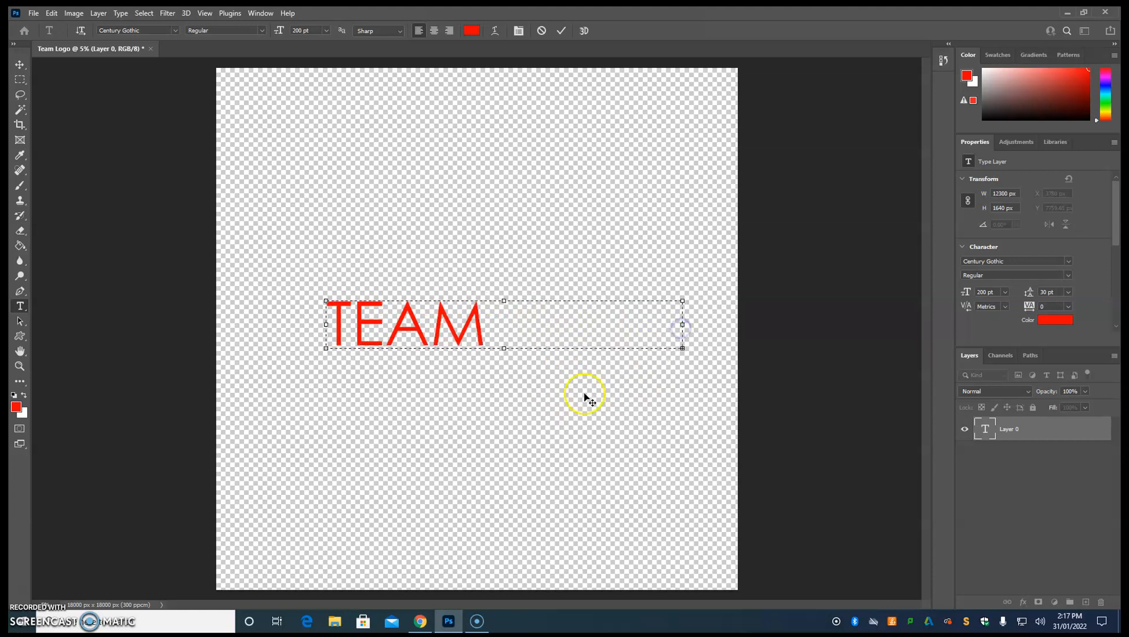
pyautogui.moveTo(503, 347); pyautogui.dragTo(504, 382)
pyautogui.moveTo(685, 342); pyautogui.dragTo(728, 341)
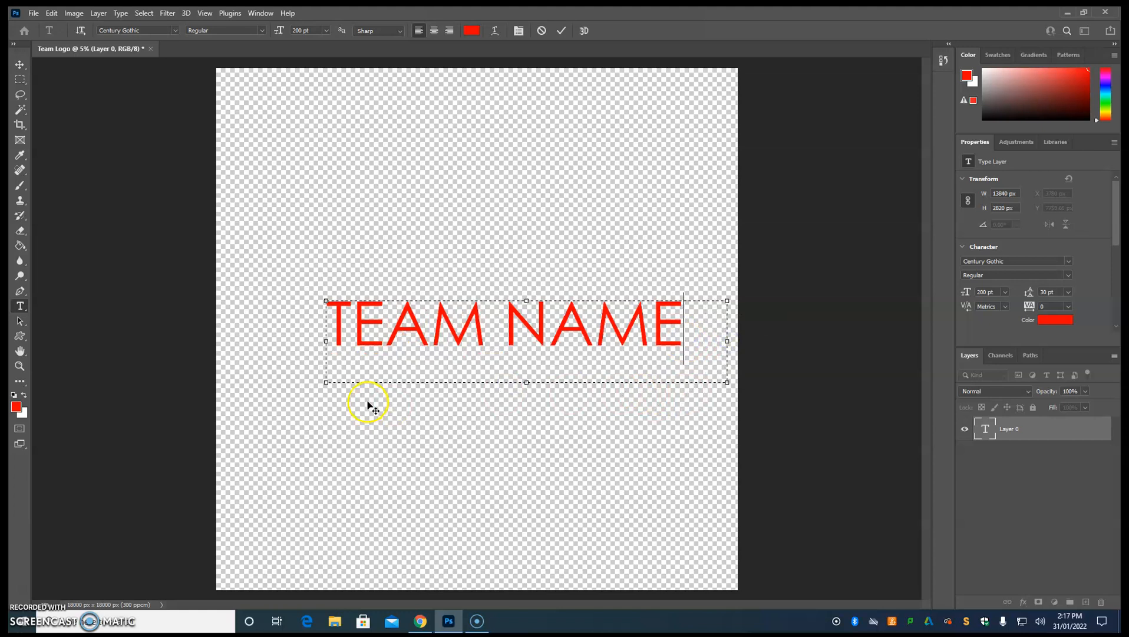
# Set the TEAM NAME text to 180 pt and colour it blue (0000ff).
pyautogui.moveTo(685, 334); pyautogui.dragTo(331, 340)
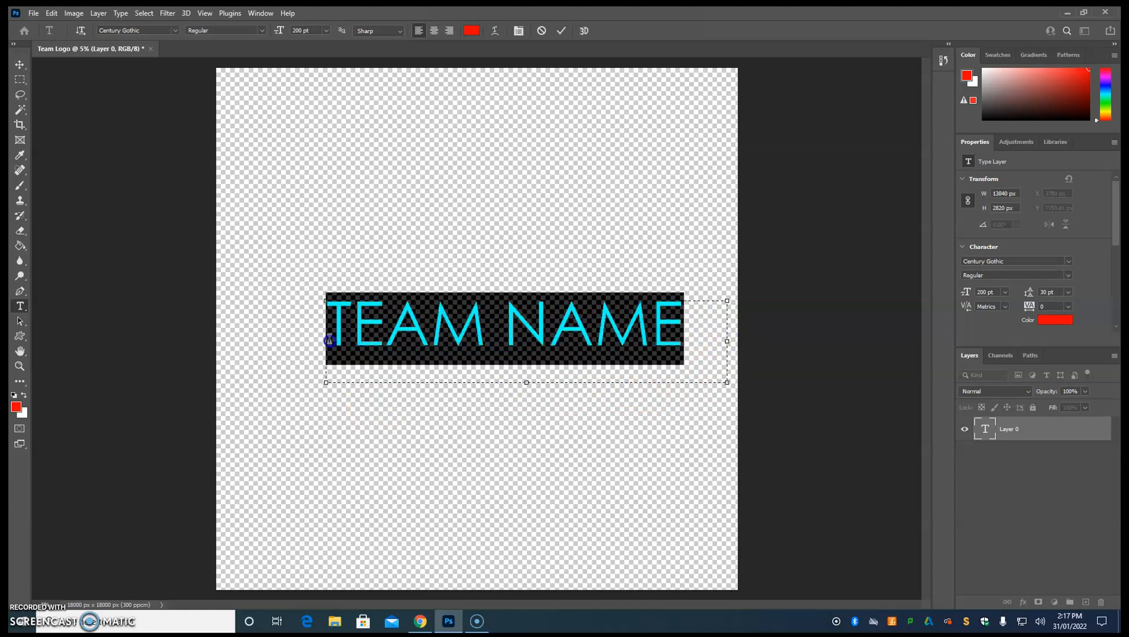
pyautogui.click(301, 30)
pyautogui.press('Return')
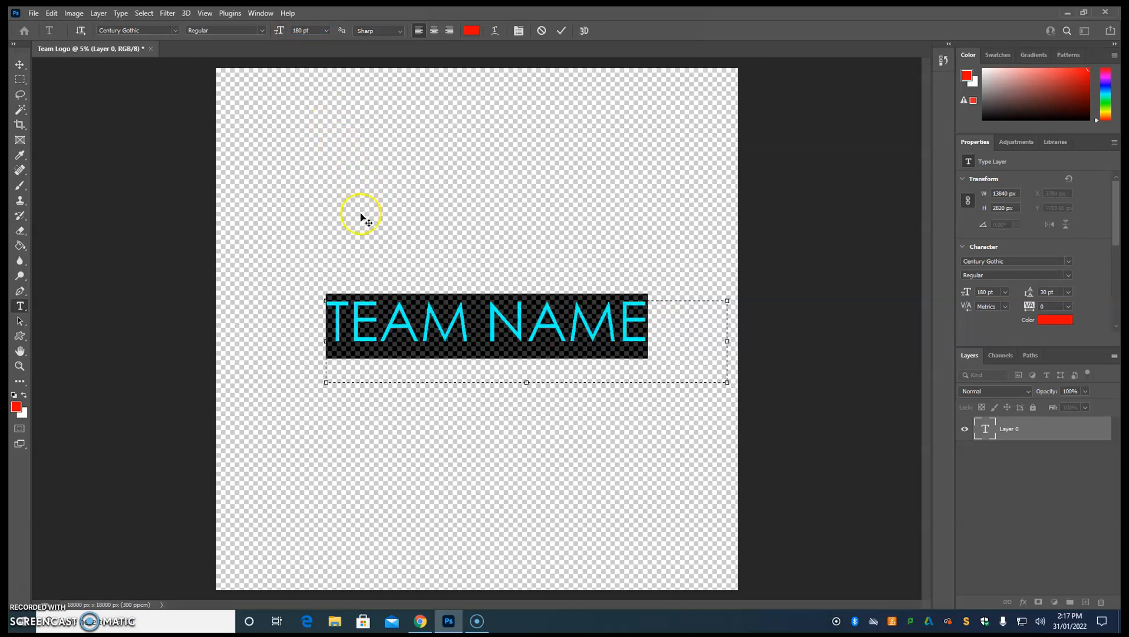
pyautogui.click(1054, 322)
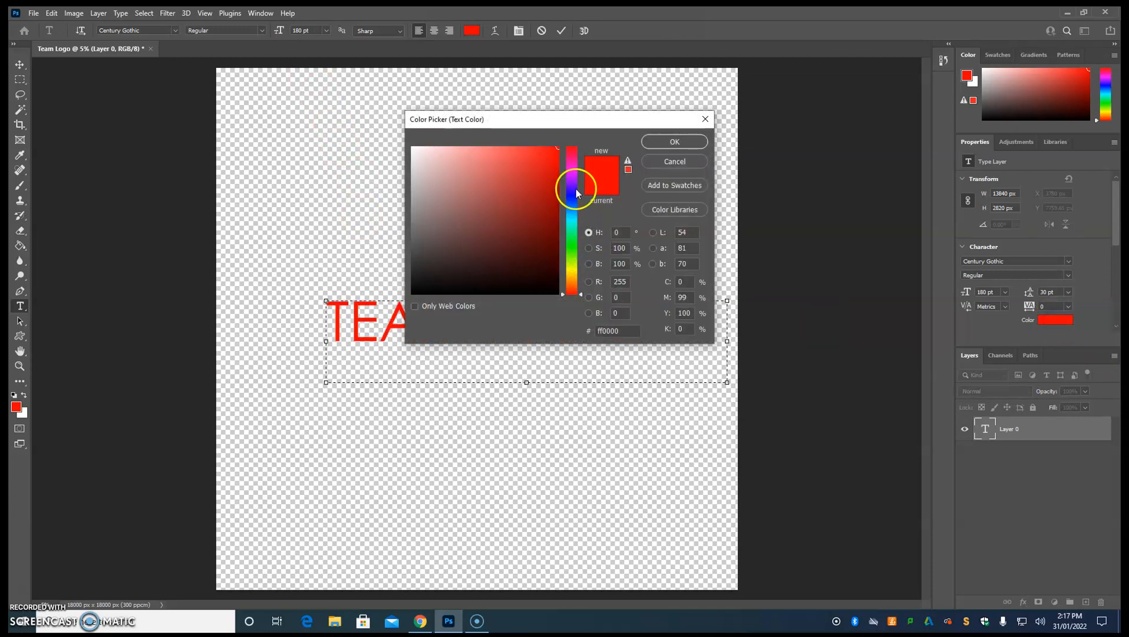
pyautogui.click(575, 194)
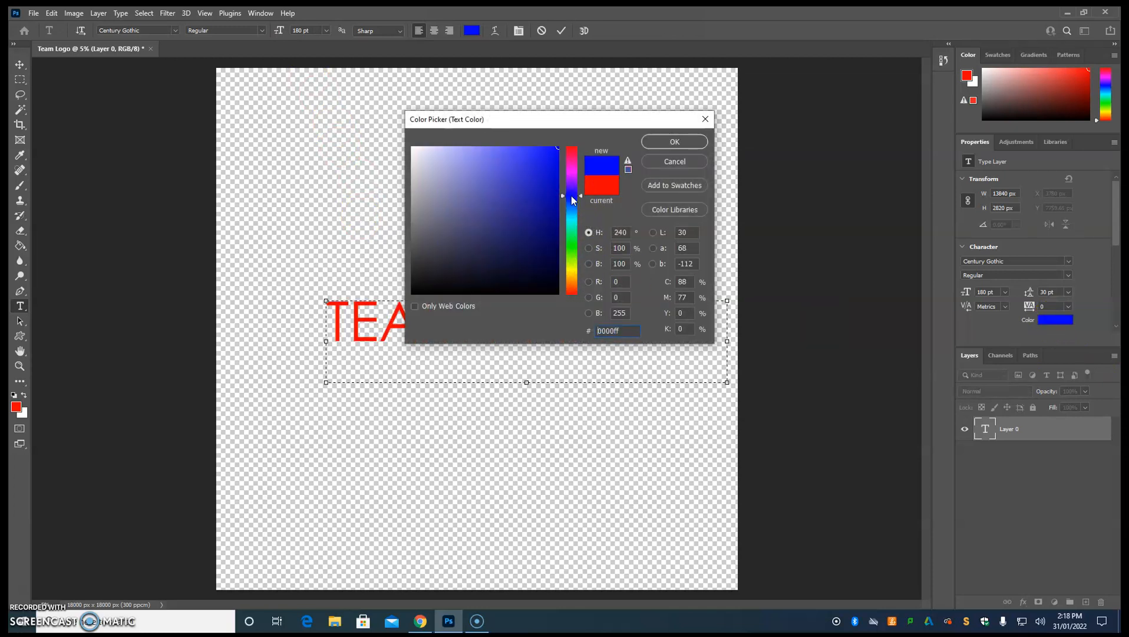
pyautogui.click(675, 142)
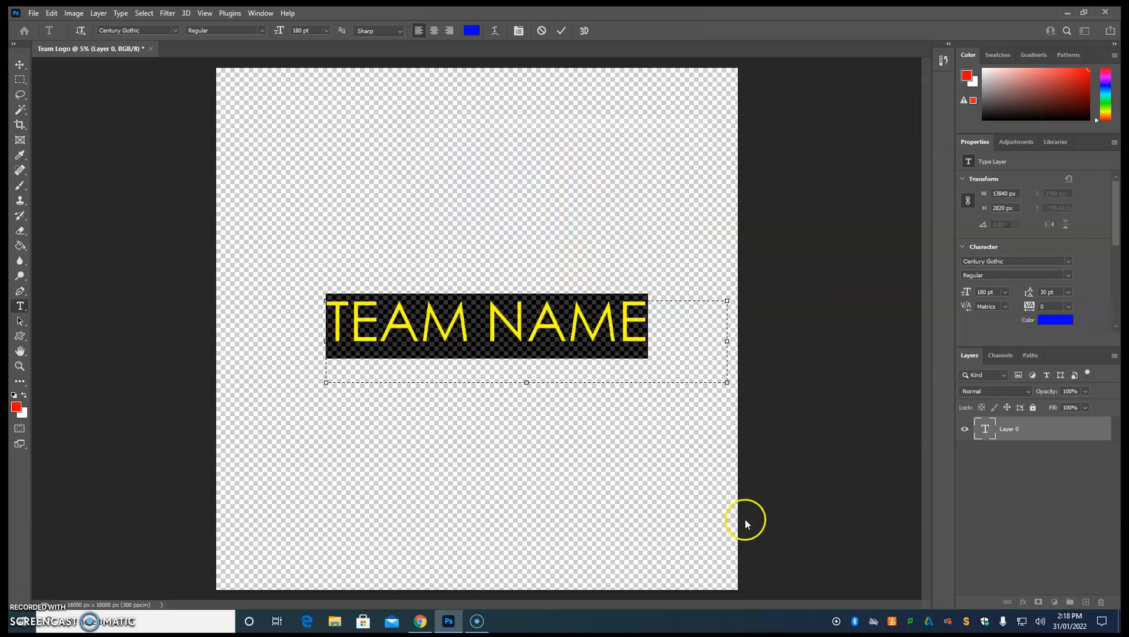
# Move the TEAM NAME text slightly down and left, to about X 3600 px and Y 8106 px.
pyautogui.click(19, 64)
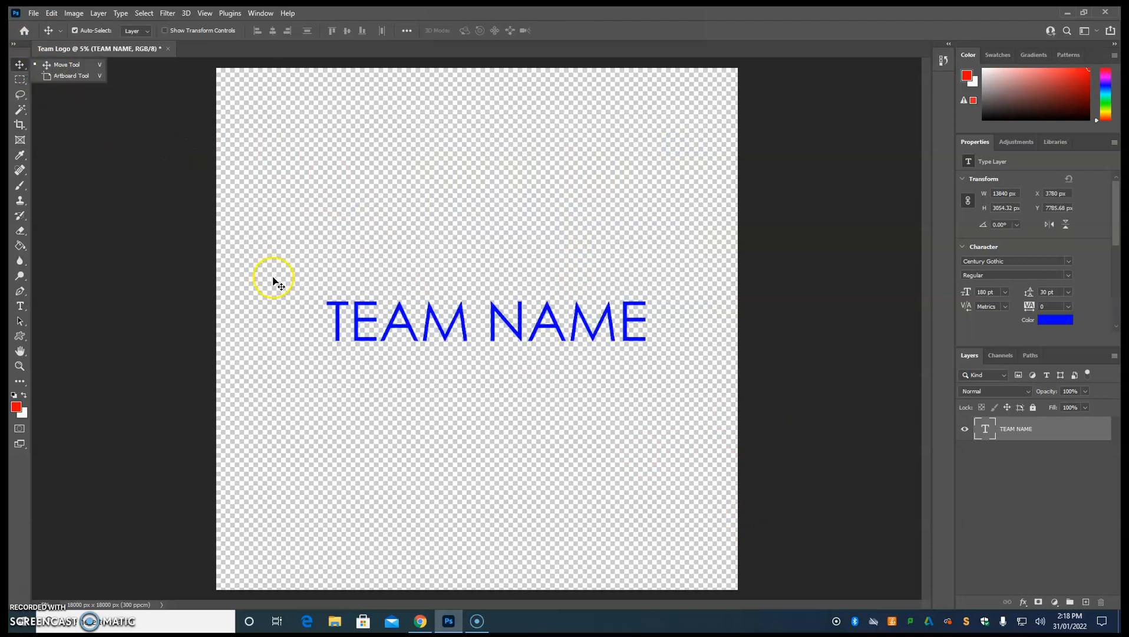
pyautogui.moveTo(388, 340)
pyautogui.mouseDown()
pyautogui.moveTo(394, 207)
pyautogui.moveTo(384, 402)
pyautogui.moveTo(376, 267)
pyautogui.moveTo(365, 289)
pyautogui.moveTo(388, 334)
pyautogui.mouseUp()
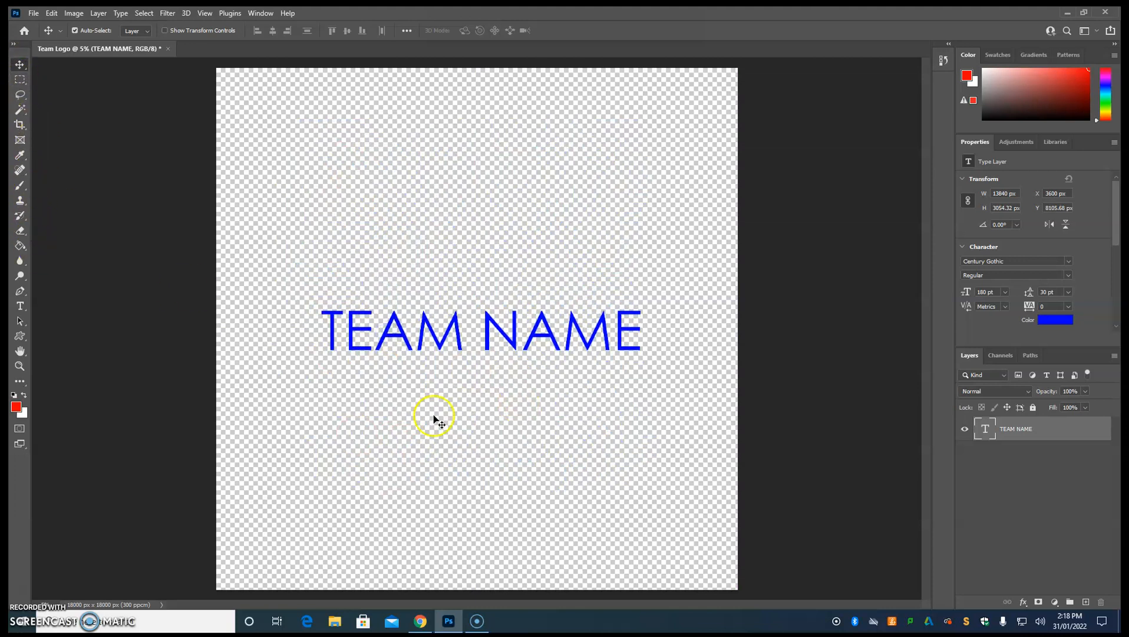
pyautogui.doubleClick(517, 330)
pyautogui.click(17, 72)
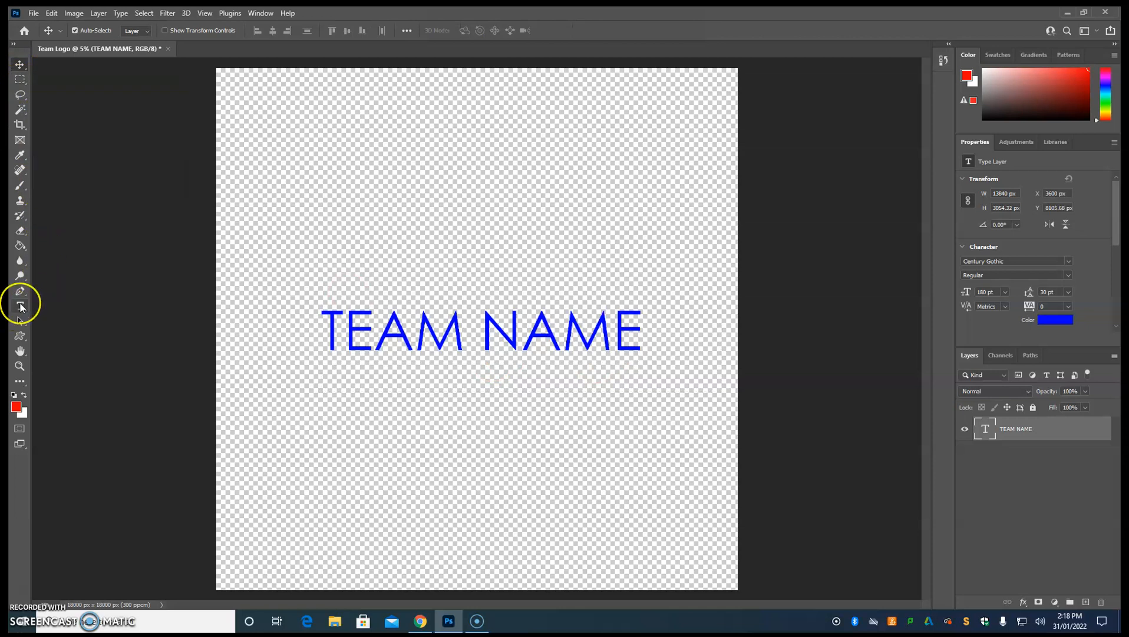
# Examine the font family and font style choices available for the TEAM NAME text.
pyautogui.click(20, 306)
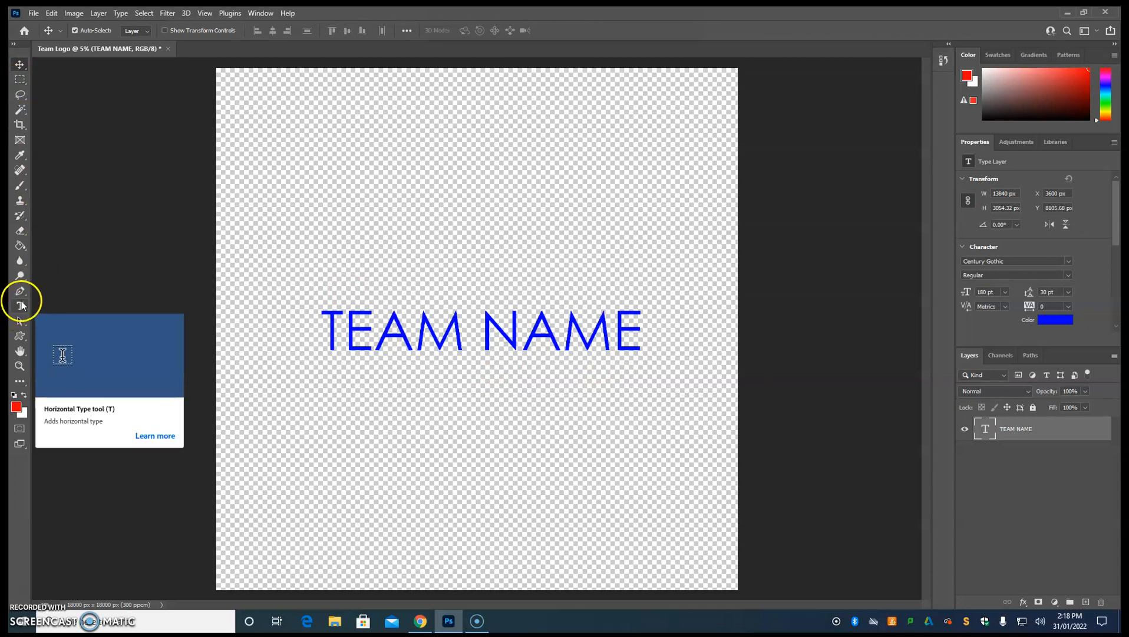
pyautogui.click(463, 338)
pyautogui.moveTo(648, 327); pyautogui.dragTo(268, 326)
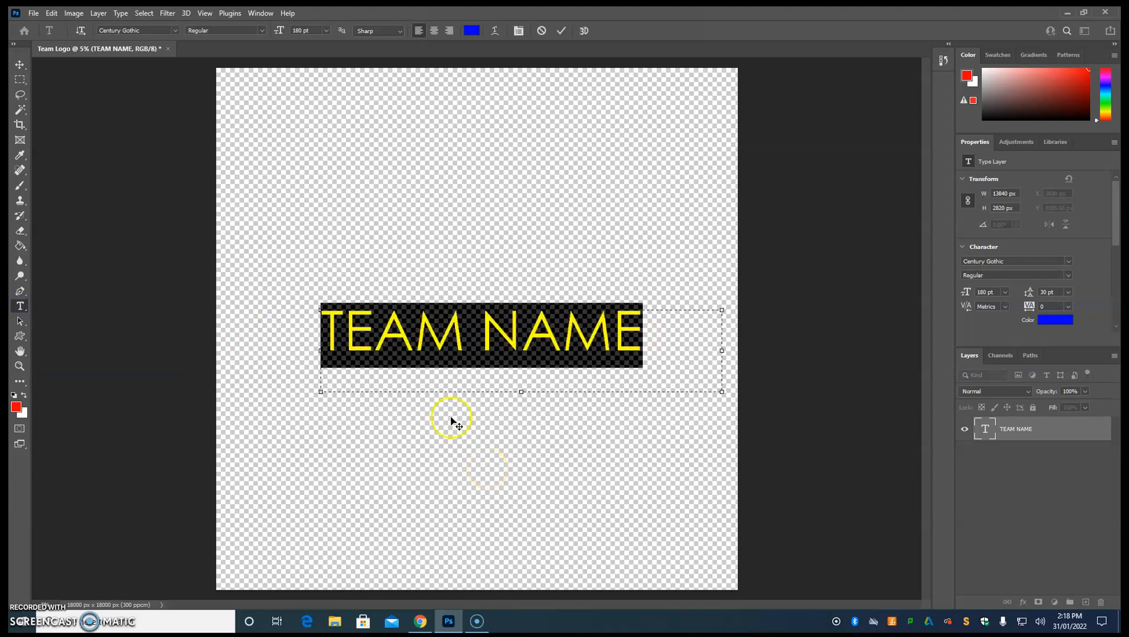
pyautogui.click(1069, 262)
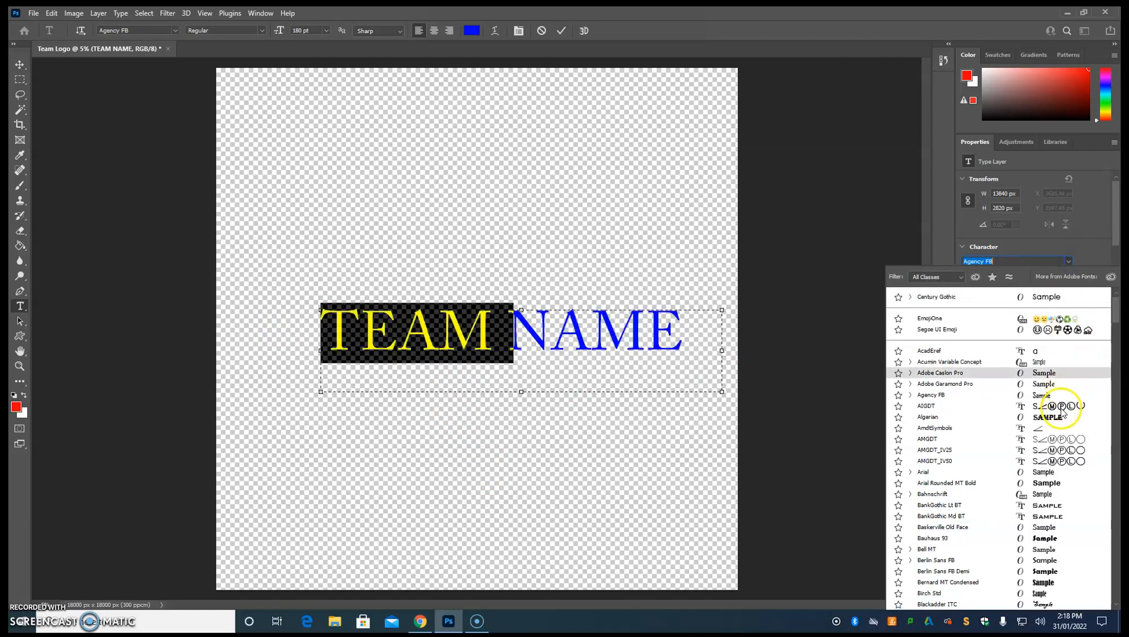
pyautogui.click(1094, 251)
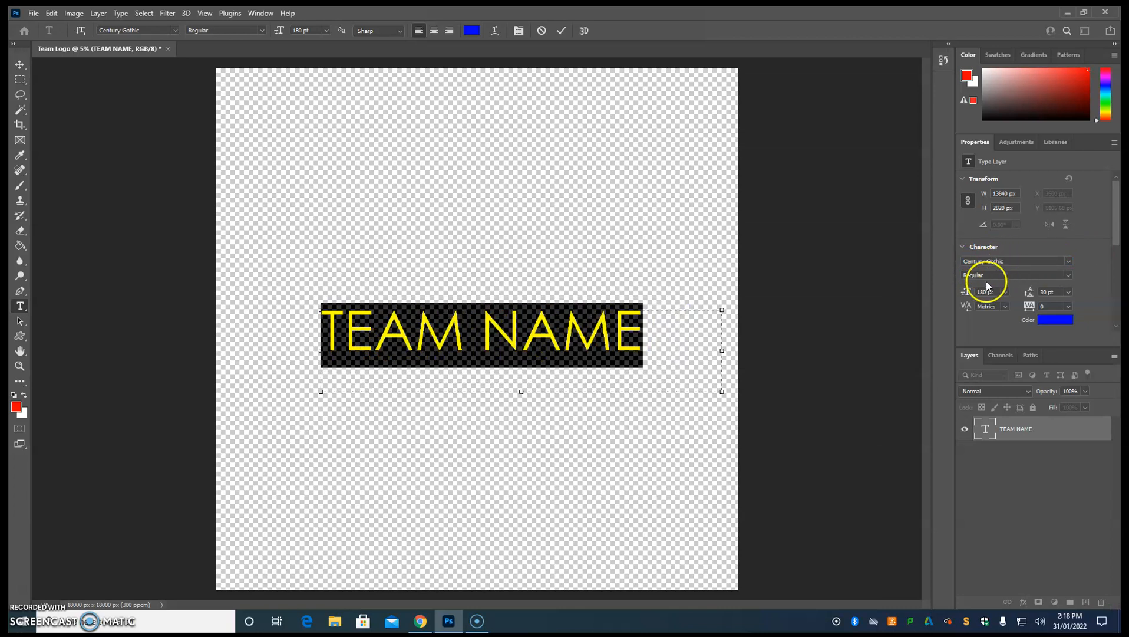
pyautogui.click(1070, 276)
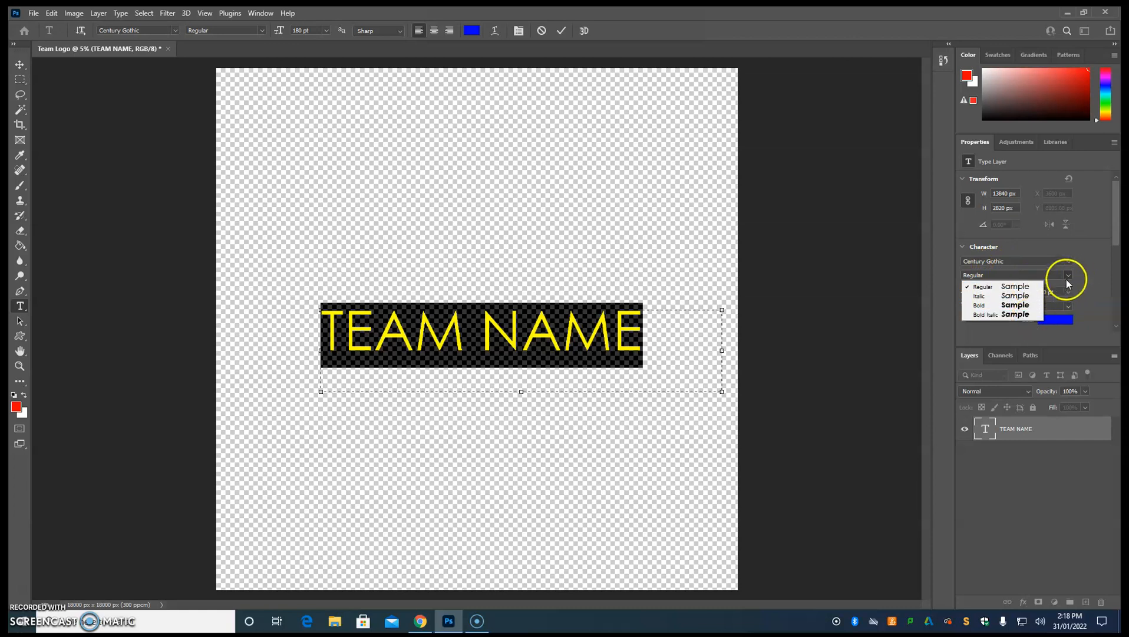
pyautogui.click(1073, 275)
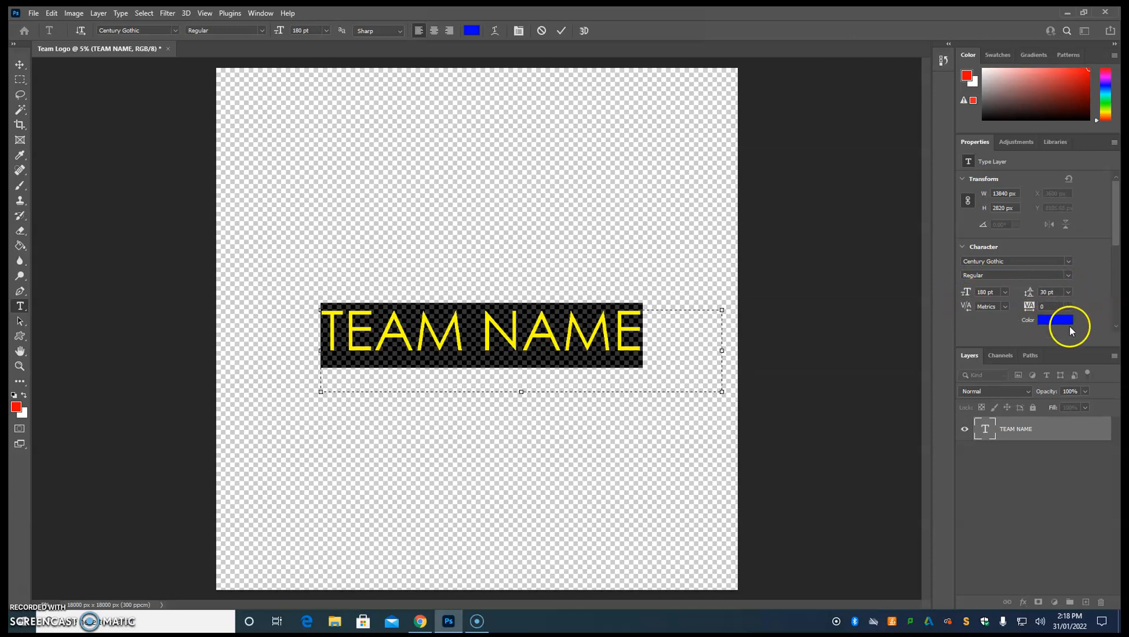
pyautogui.click(19, 64)
pyautogui.click(376, 196)
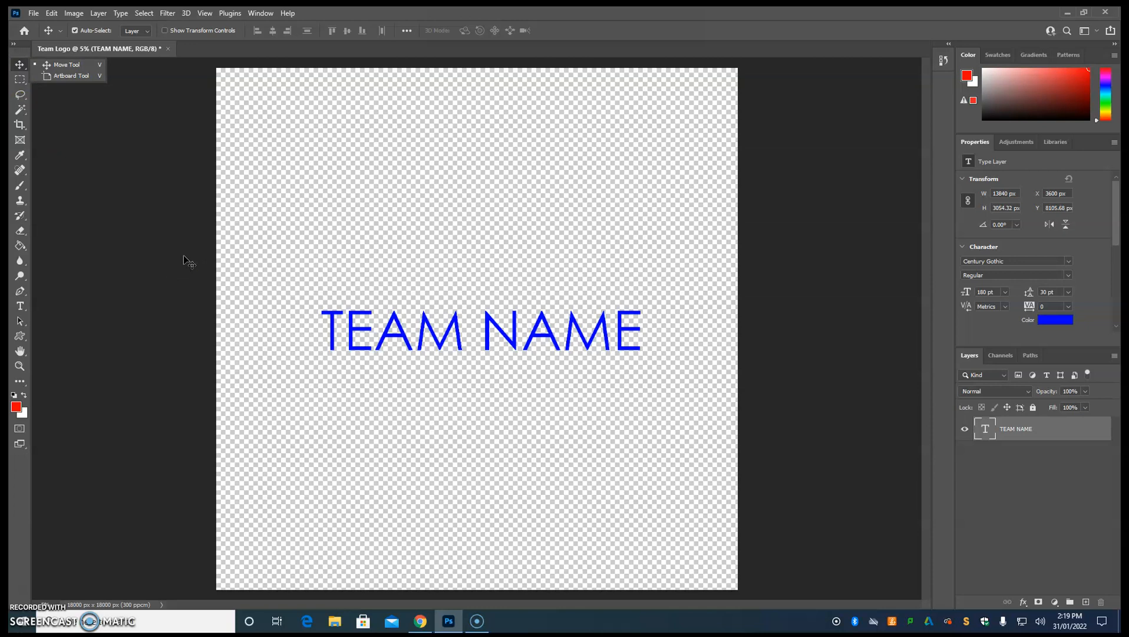
# Draw a rectangle about 4040 x 1500 px above the left part of the TEAM NAME text.
pyautogui.click(20, 338)
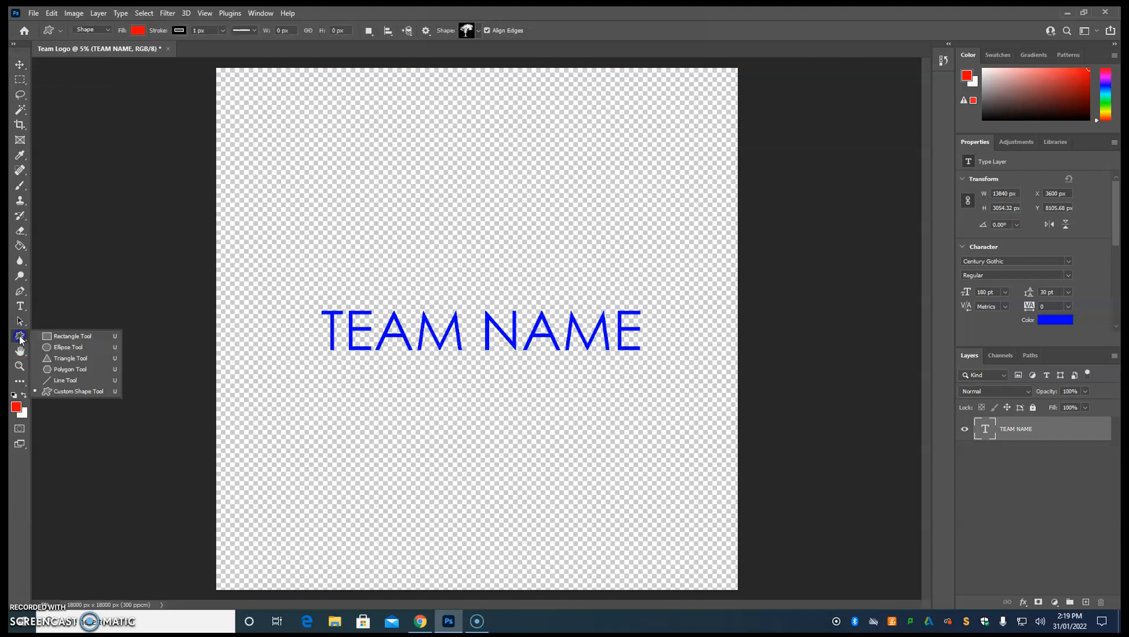
pyautogui.click(51, 335)
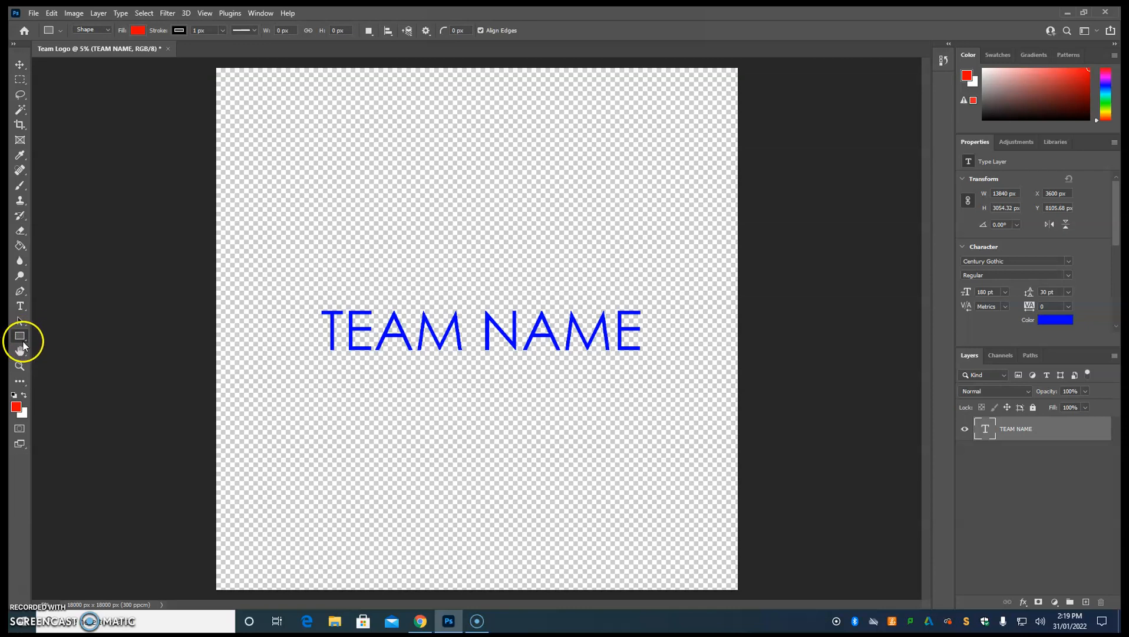
pyautogui.rightClick(19, 340)
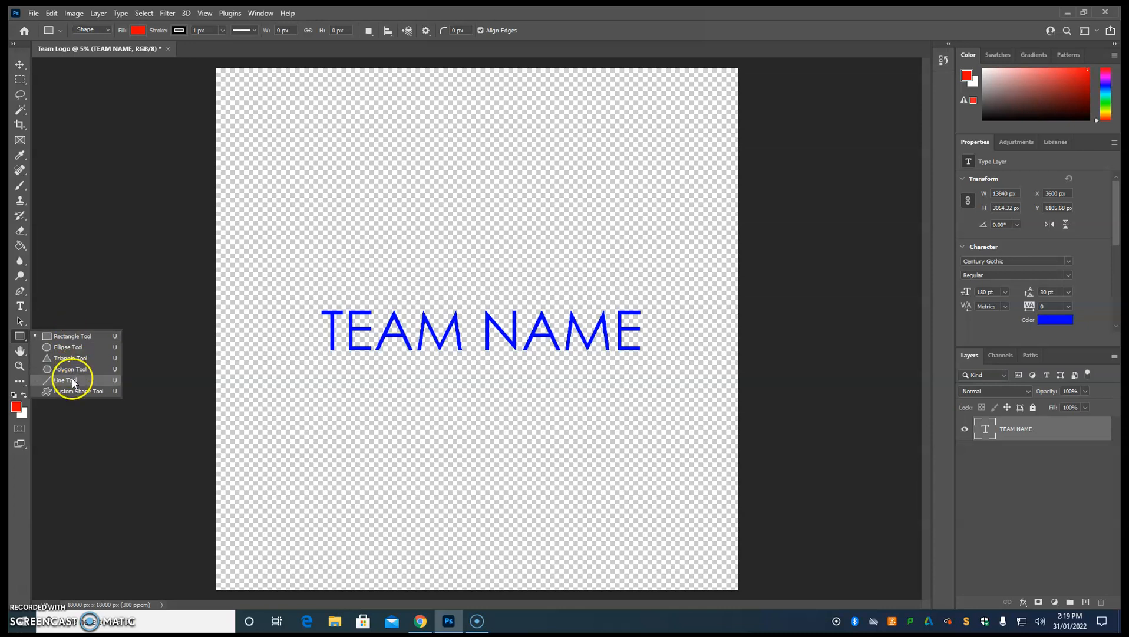
pyautogui.click(71, 339)
pyautogui.moveTo(300, 243); pyautogui.dragTo(418, 286)
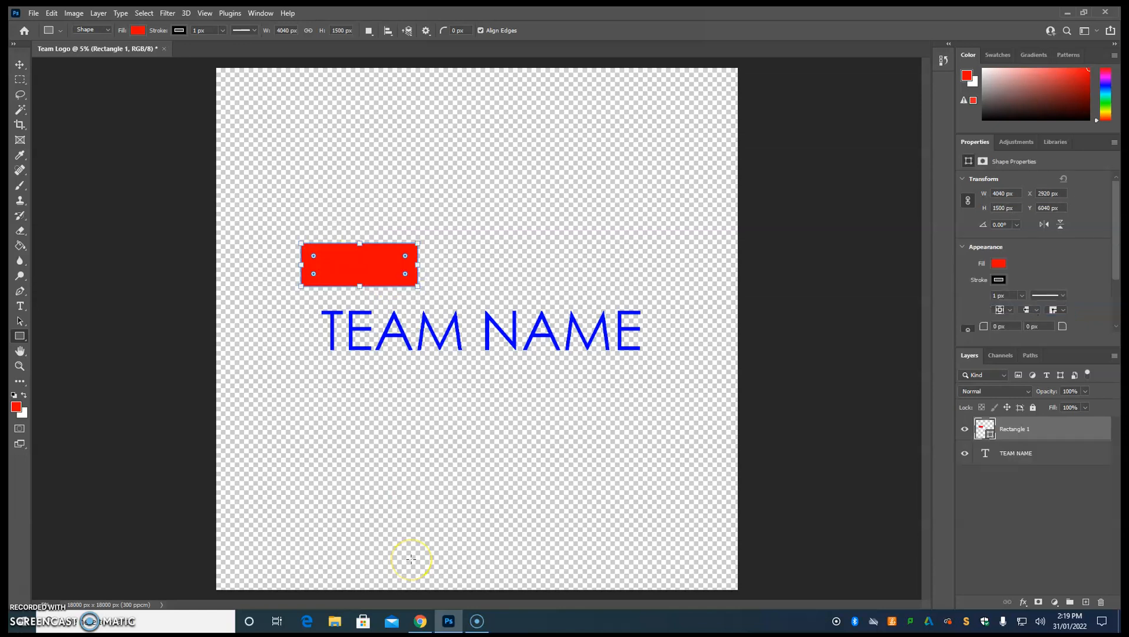
# Change the rectangle's fill to a solid green (4dc02a).
pyautogui.click(999, 265)
pyautogui.click(999, 265)
pyautogui.click(999, 265)
pyautogui.click(1105, 287)
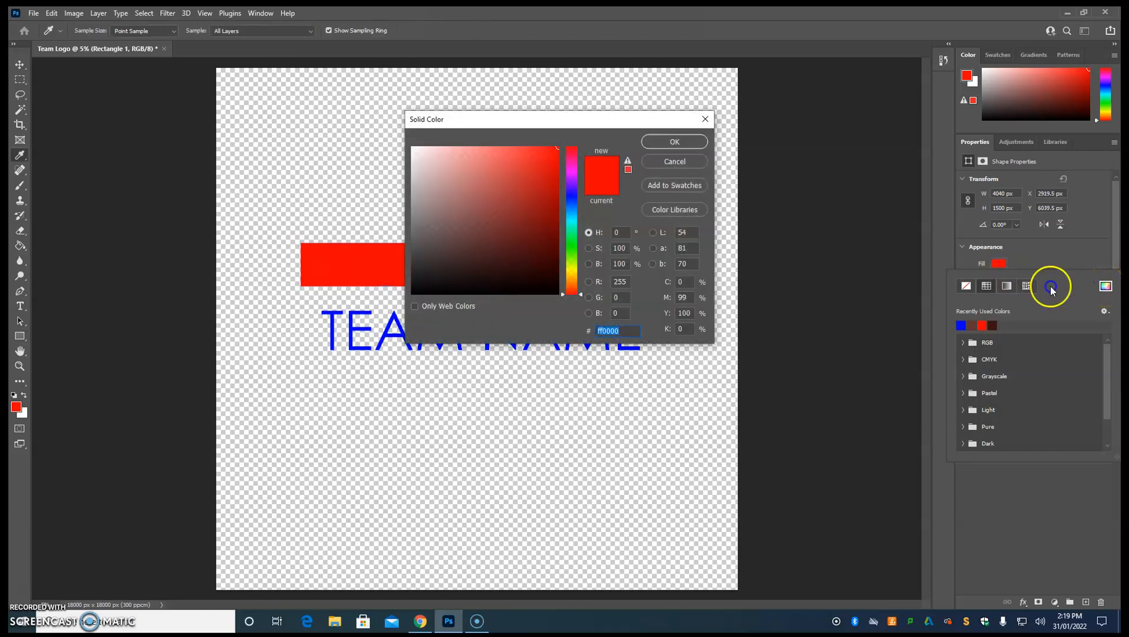
pyautogui.moveTo(537, 118); pyautogui.dragTo(714, 171)
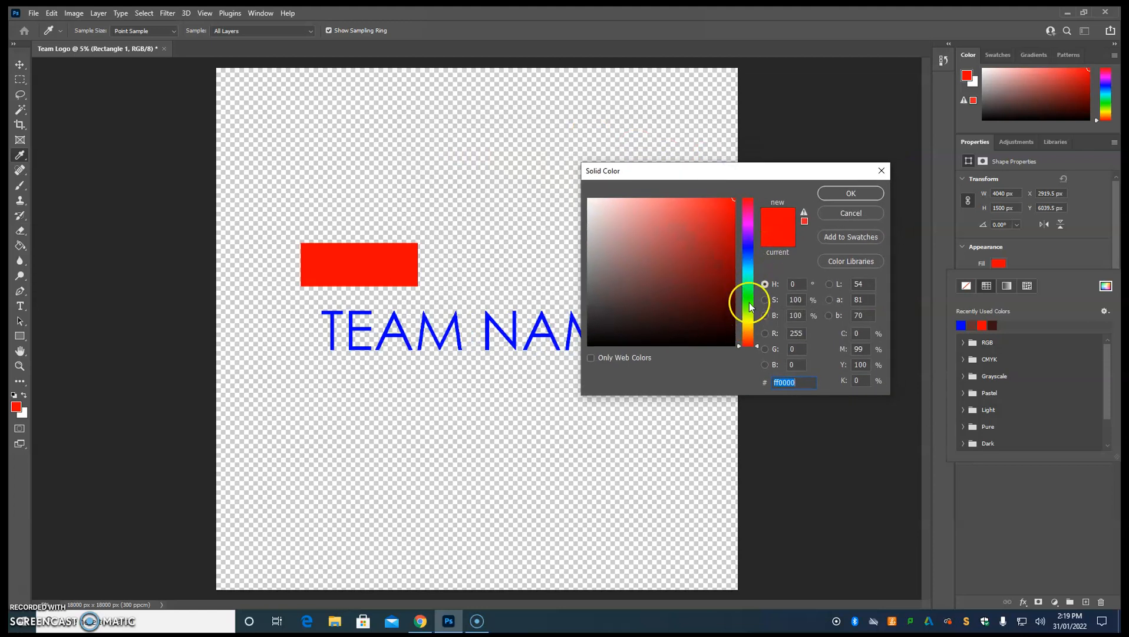
pyautogui.click(748, 303)
pyautogui.moveTo(723, 213); pyautogui.dragTo(702, 234)
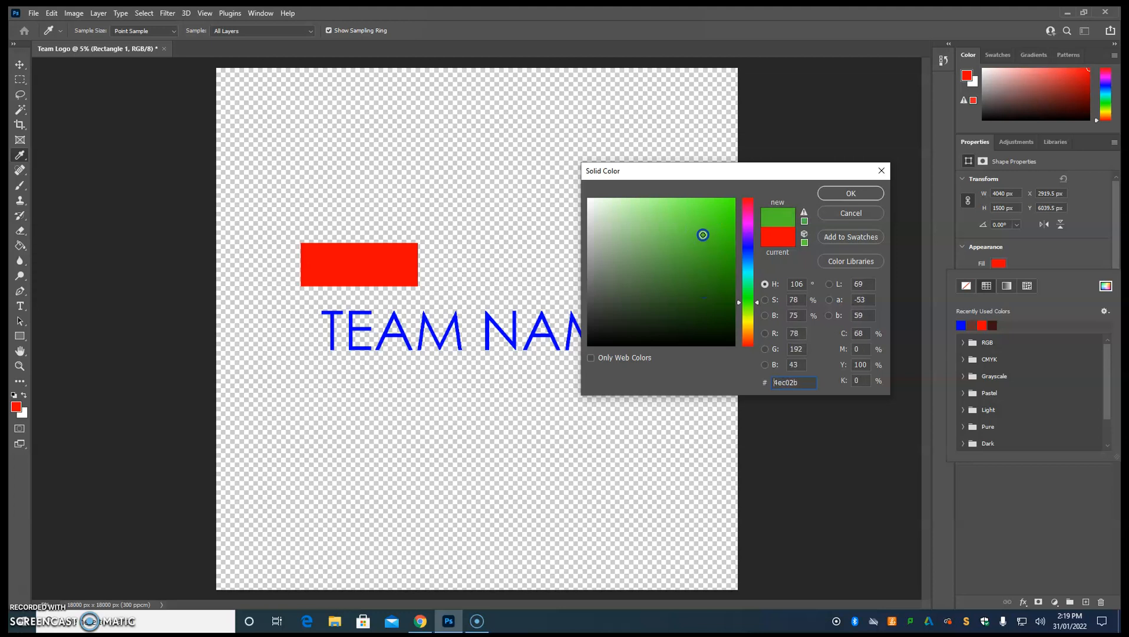
pyautogui.click(827, 197)
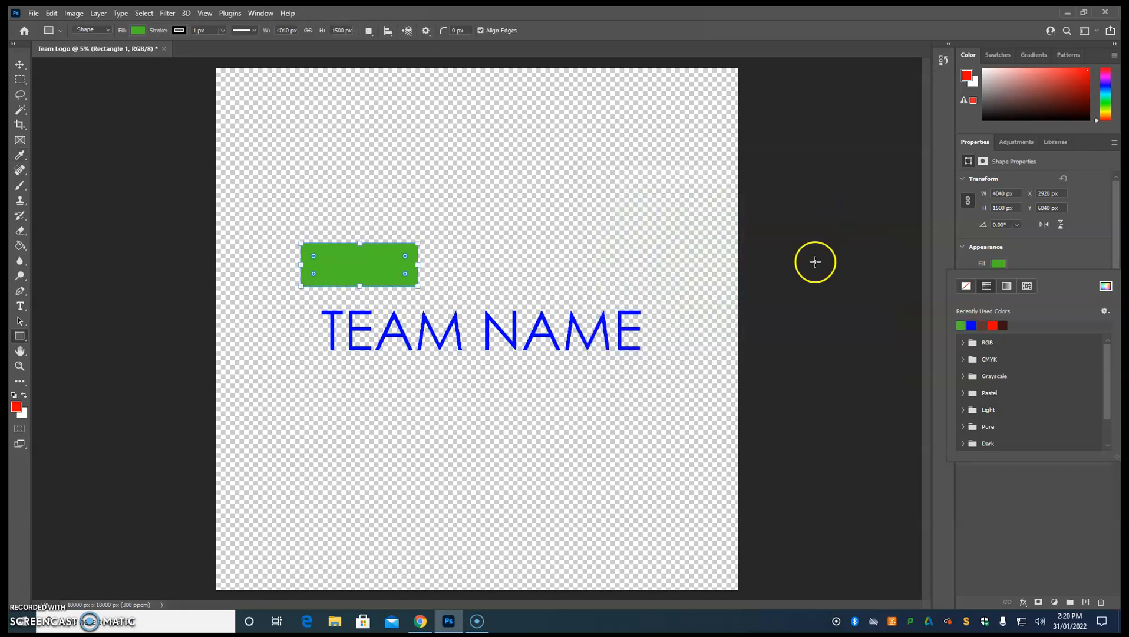
pyautogui.click(1034, 253)
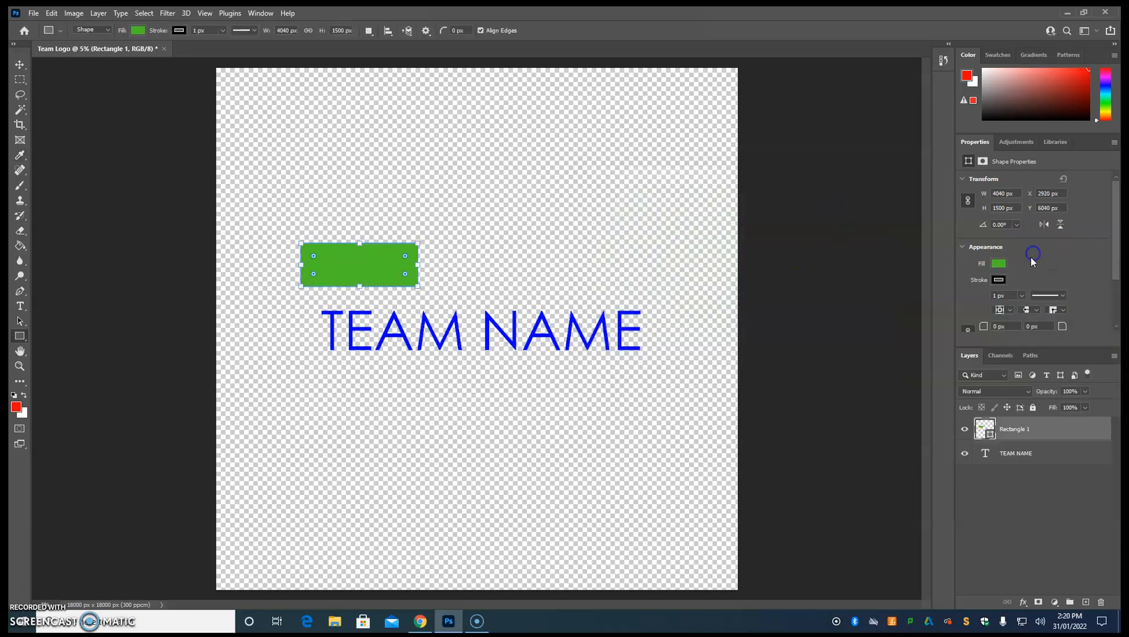
# Give the rectangle's stroke the dark brown from the recently used colours.
pyautogui.click(998, 280)
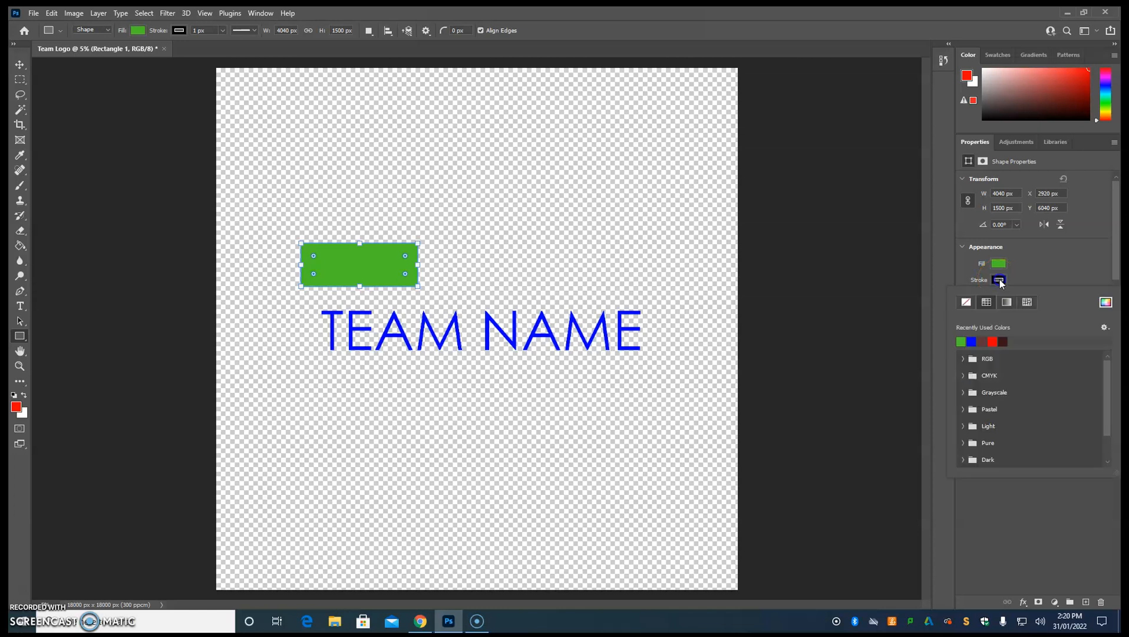
pyautogui.click(1121, 304)
pyautogui.click(1002, 341)
pyautogui.click(962, 342)
pyautogui.click(1027, 270)
pyautogui.click(376, 247)
pyautogui.click(605, 266)
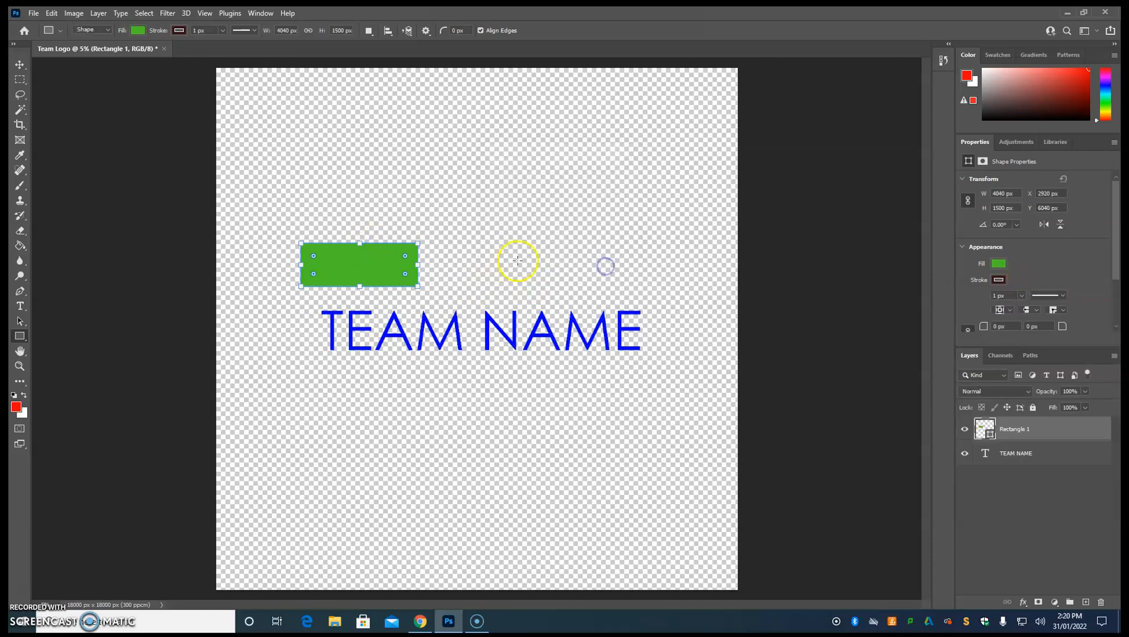
# Set the rectangle's stroke width to 121.75 px and move it to about X 7140 px, Y 6160 px, centred above the text.
pyautogui.click(1023, 296)
pyautogui.moveTo(1023, 308); pyautogui.dragTo(1032, 308)
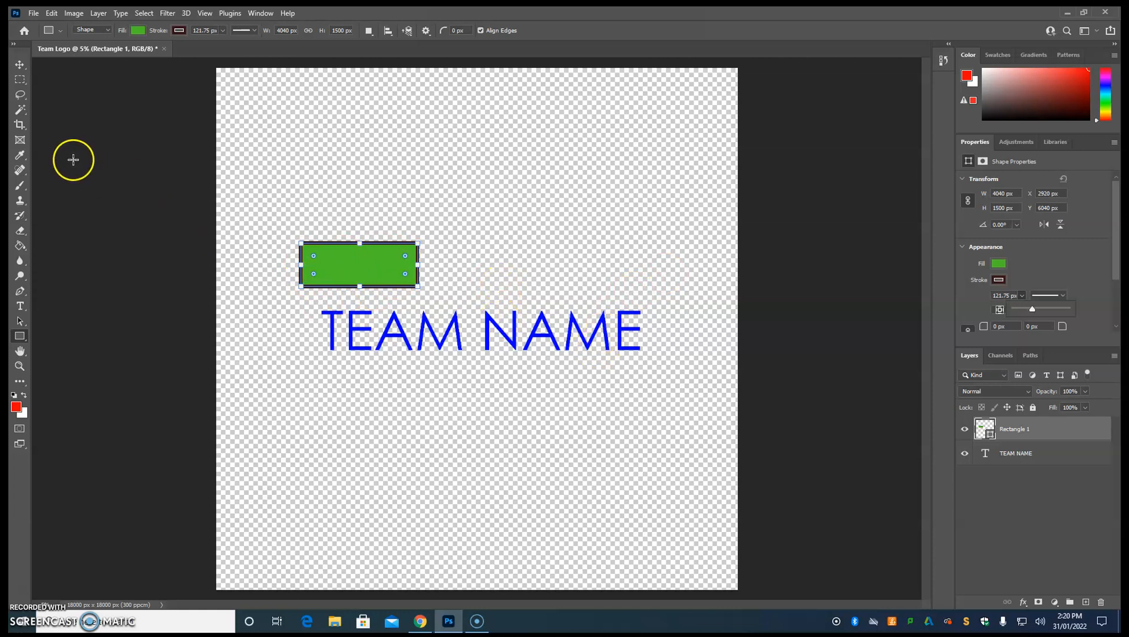
pyautogui.click(19, 67)
pyautogui.moveTo(393, 264); pyautogui.dragTo(516, 268)
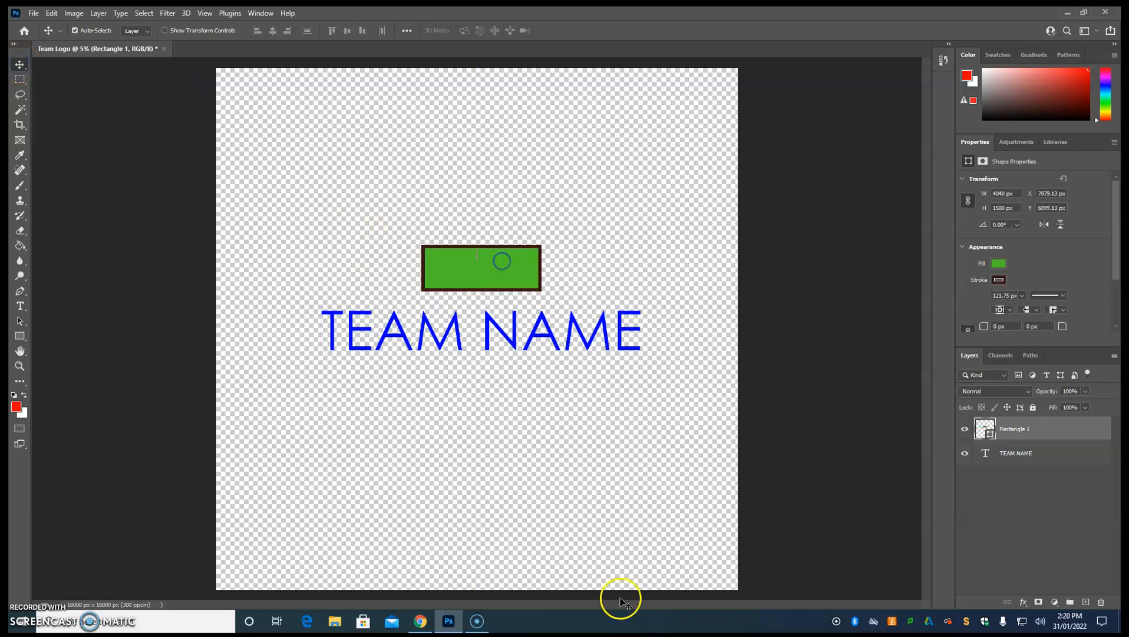
# Draw a triangle about 2780 x 2360 px above and to the left of the green rectangle.
pyautogui.click(20, 341)
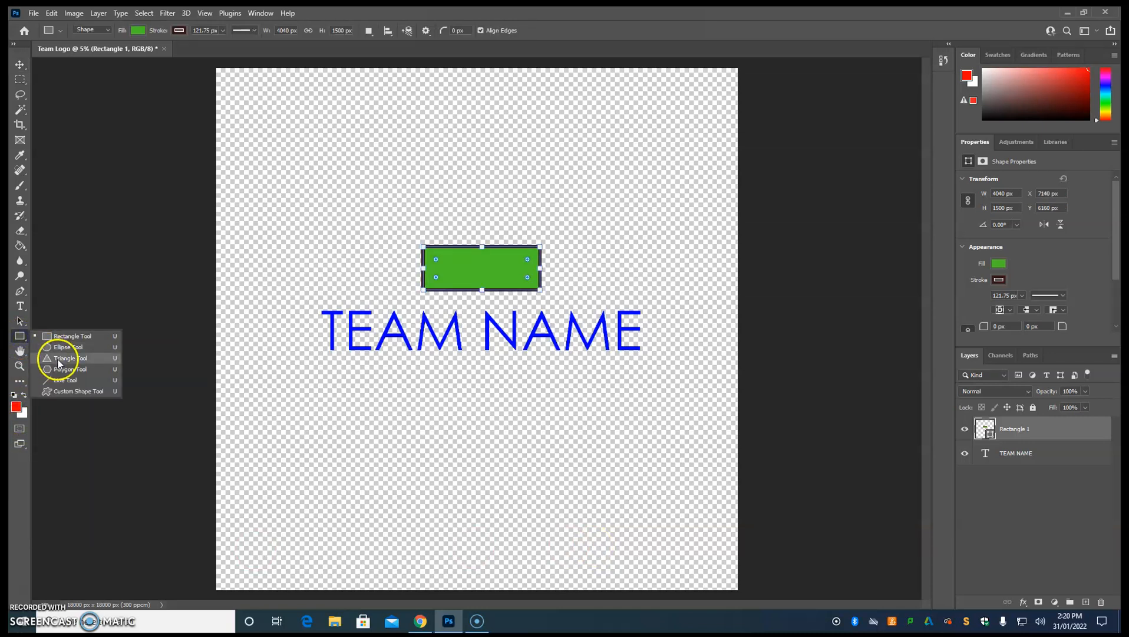
pyautogui.click(59, 359)
pyautogui.moveTo(359, 232); pyautogui.dragTo(438, 167)
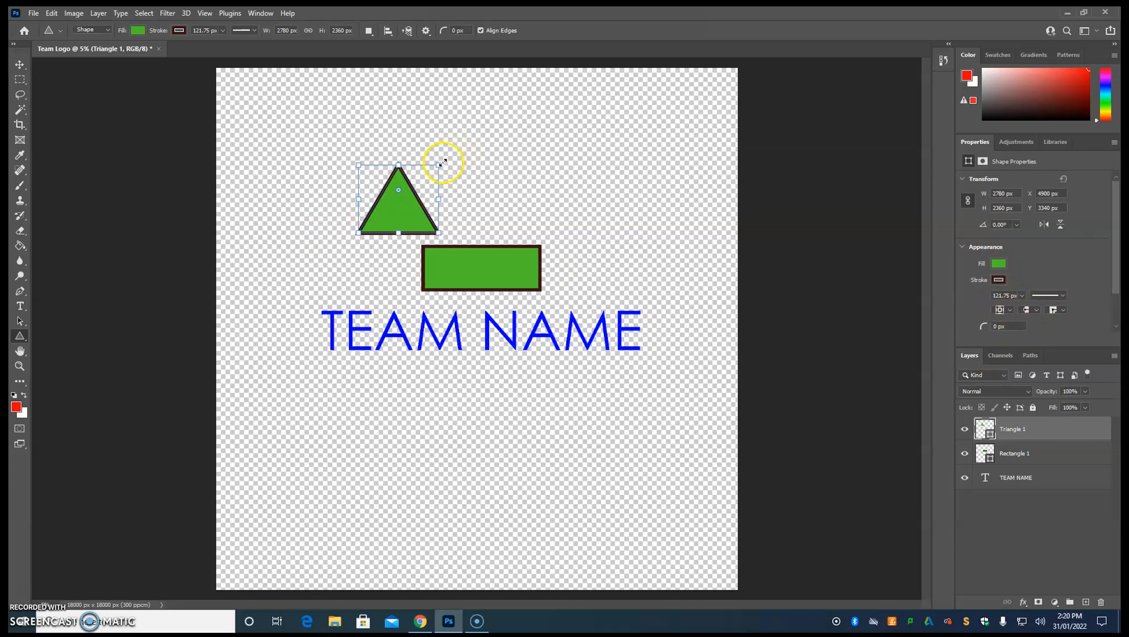
# Rotate the triangle to about -162.87° and enlarge it to about 5009 x 3800 px.
pyautogui.moveTo(445, 157); pyautogui.dragTo(354, 217)
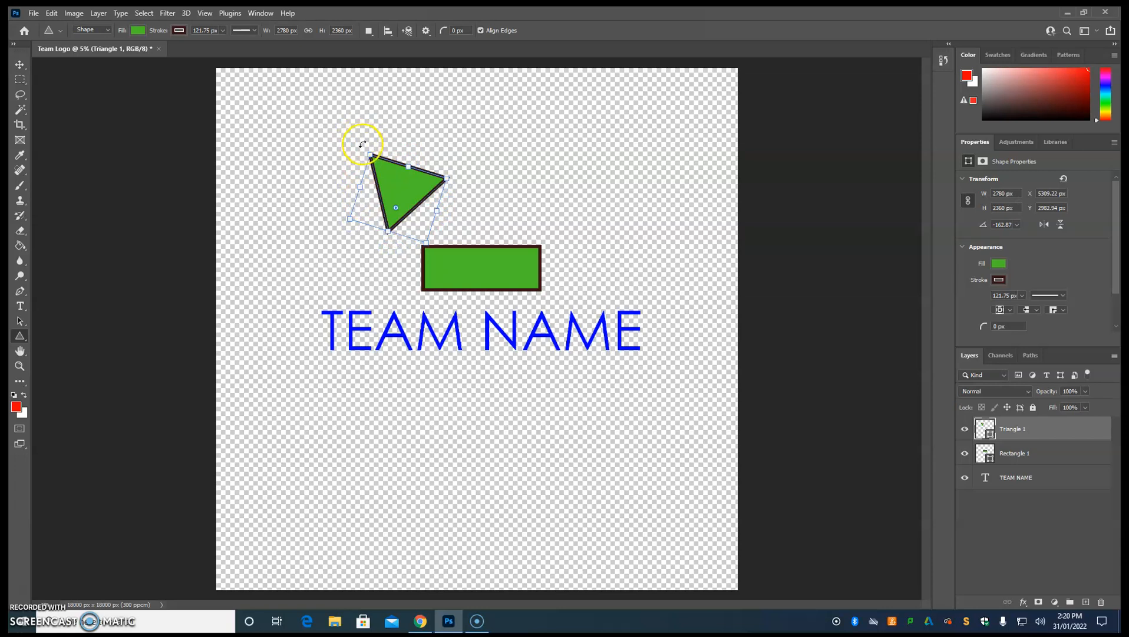
pyautogui.moveTo(447, 178); pyautogui.dragTo(521, 157)
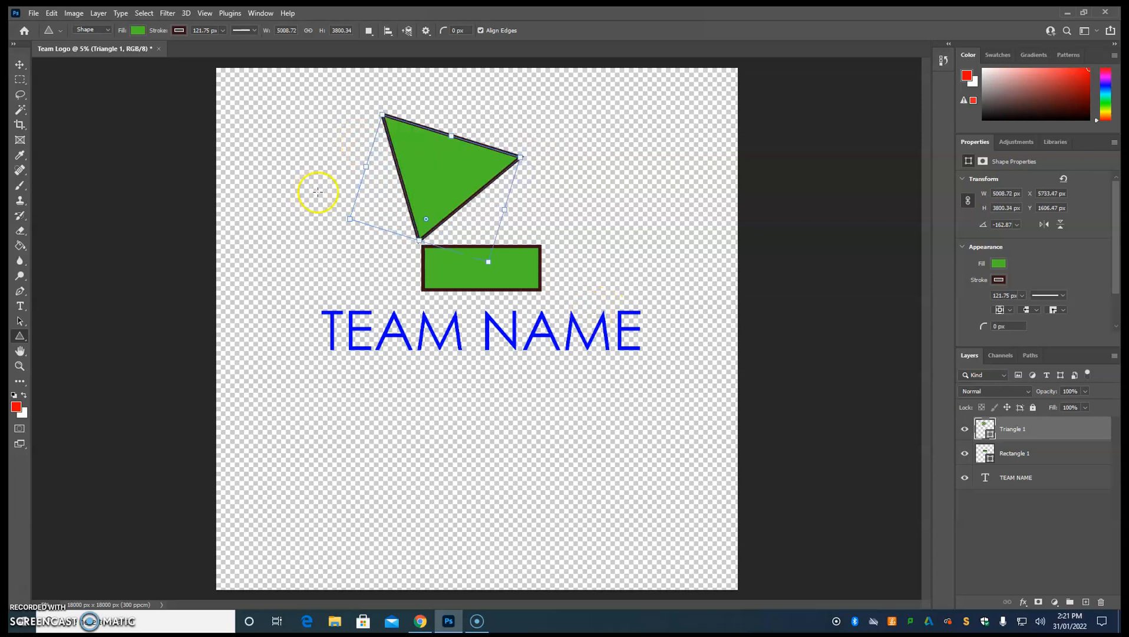
pyautogui.moveTo(24, 339); pyautogui.dragTo(75, 352)
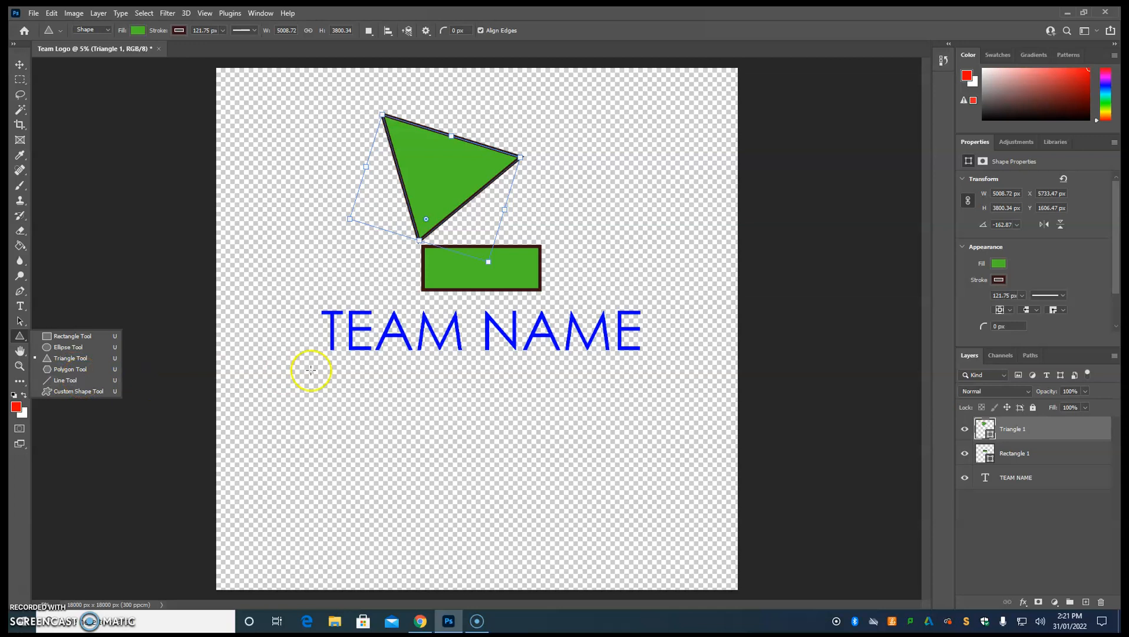
# Delete the triangle and the green rectangle, leaving only the TEAM NAME text.
pyautogui.click(19, 63)
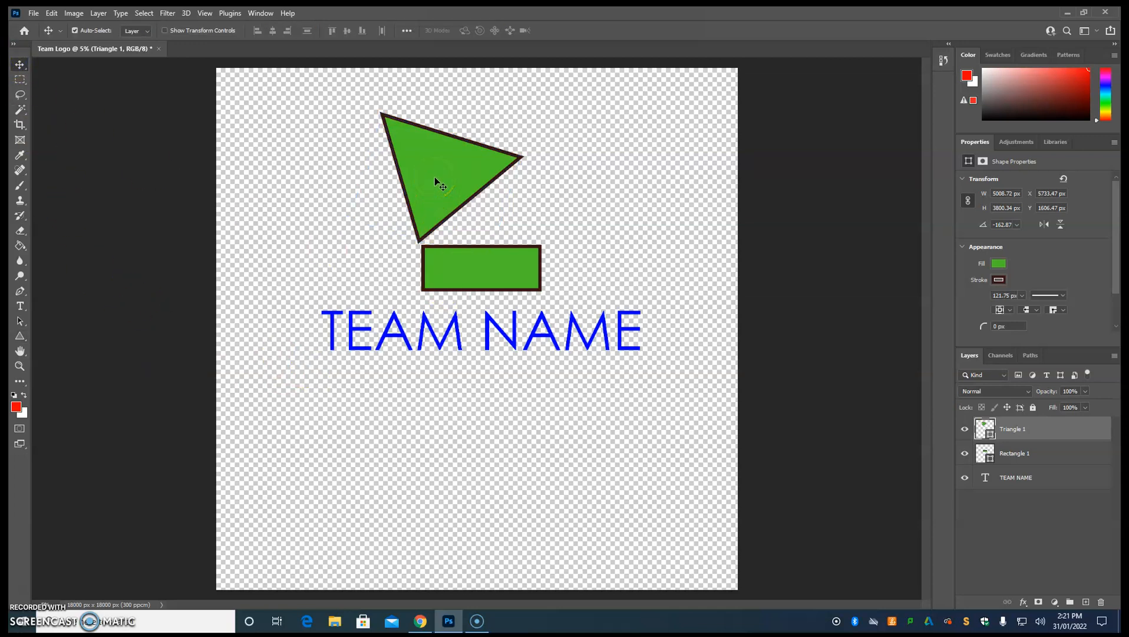
pyautogui.press('Delete')
pyautogui.press('Delete')
pyautogui.click(569, 270)
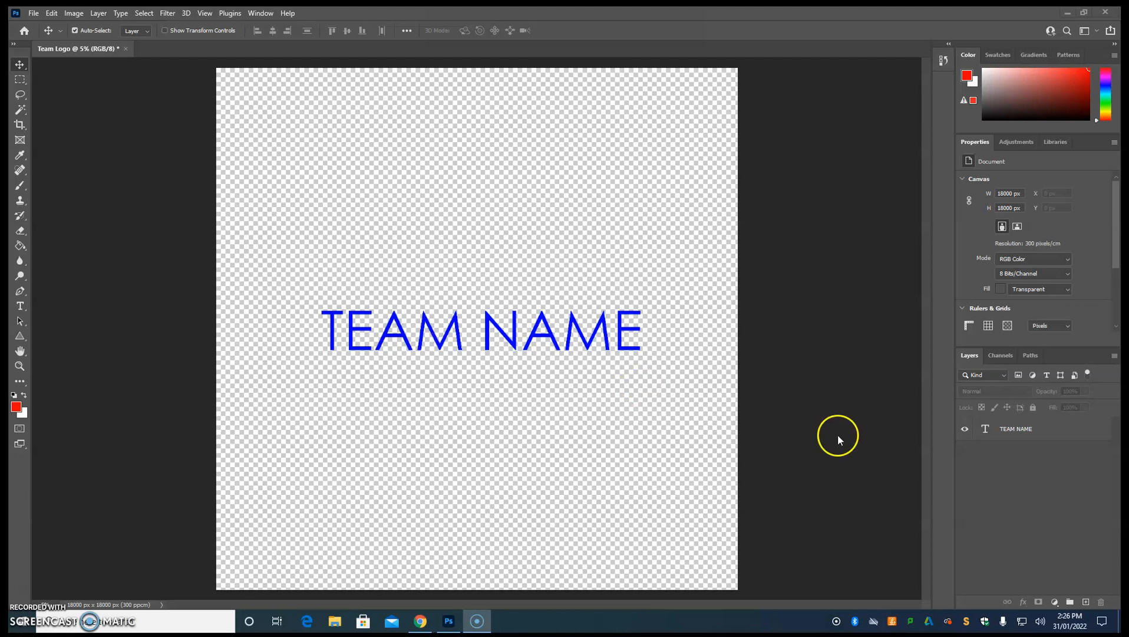
# Add a new layer and draw a closed four-sided Pen path about 3220 x 3700 px above the start of TEAM NAME.
pyautogui.click(1086, 601)
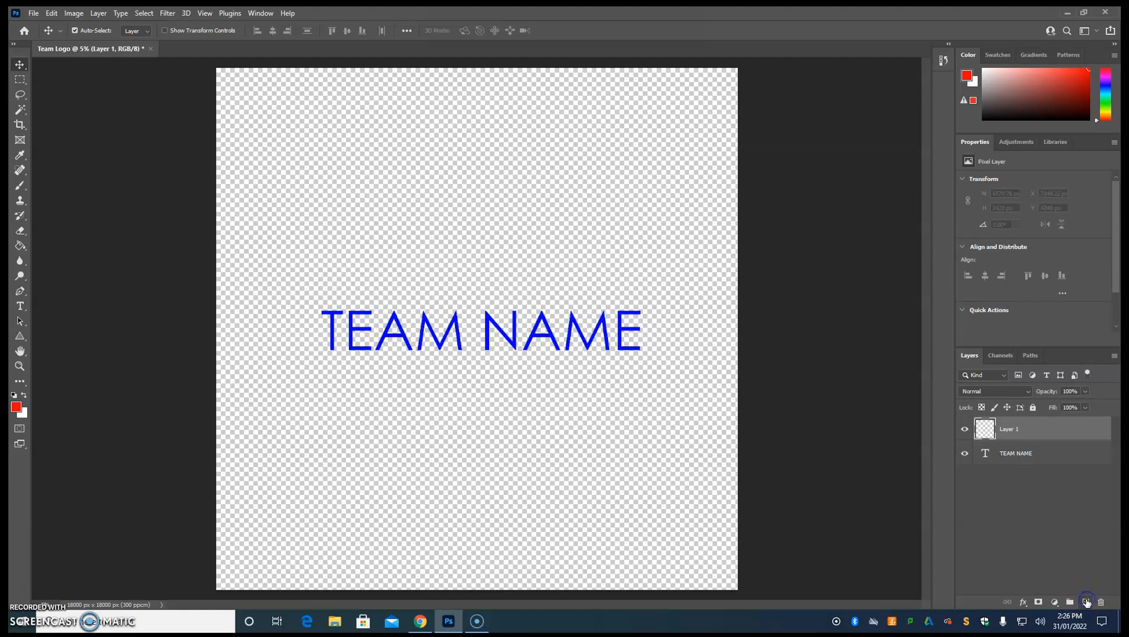
pyautogui.click(20, 298)
pyautogui.click(20, 295)
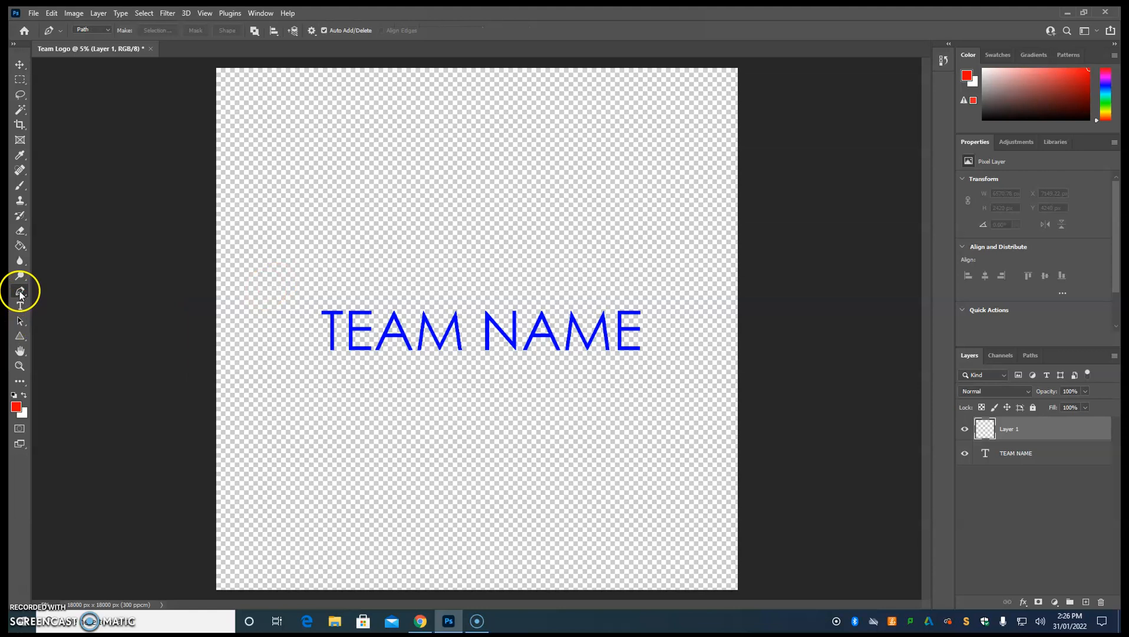
pyautogui.rightClick(20, 295)
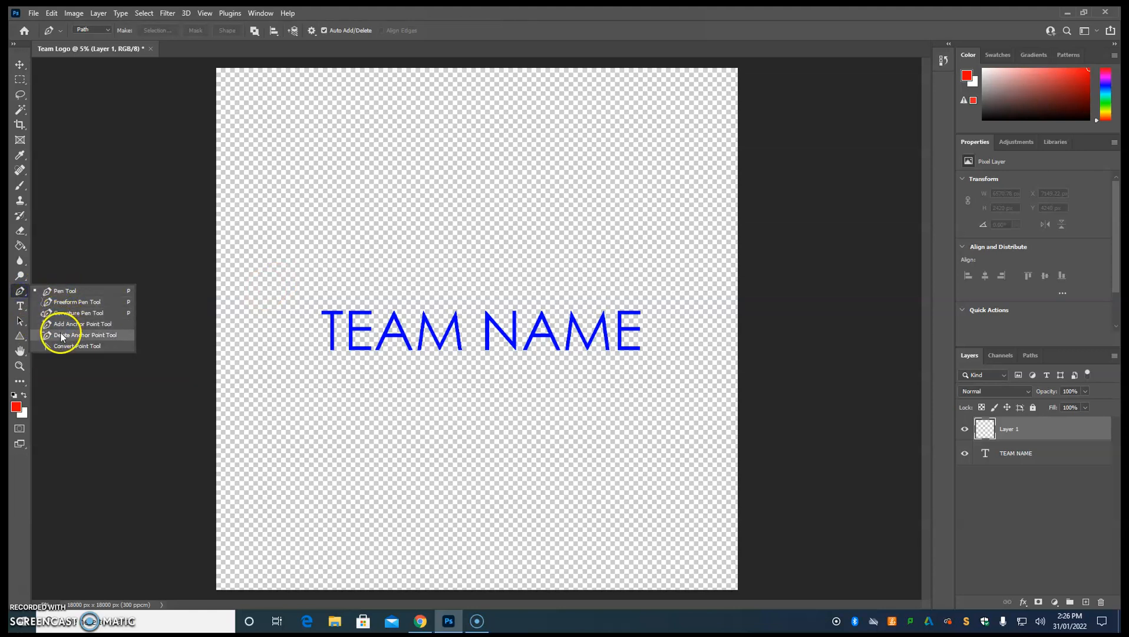
pyautogui.click(61, 291)
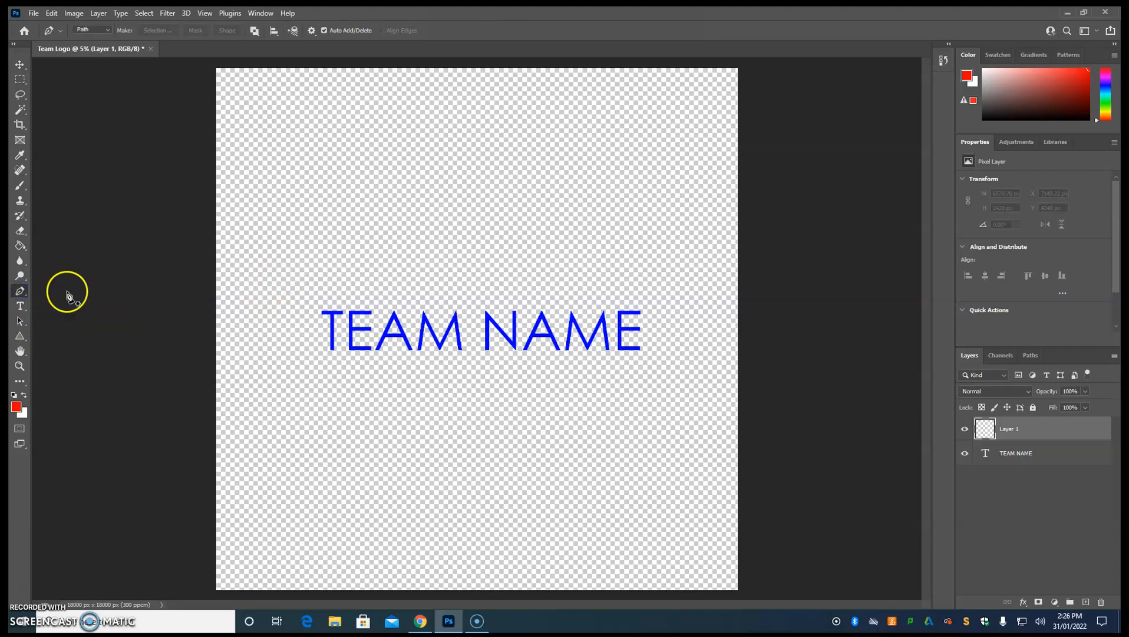
pyautogui.click(317, 142)
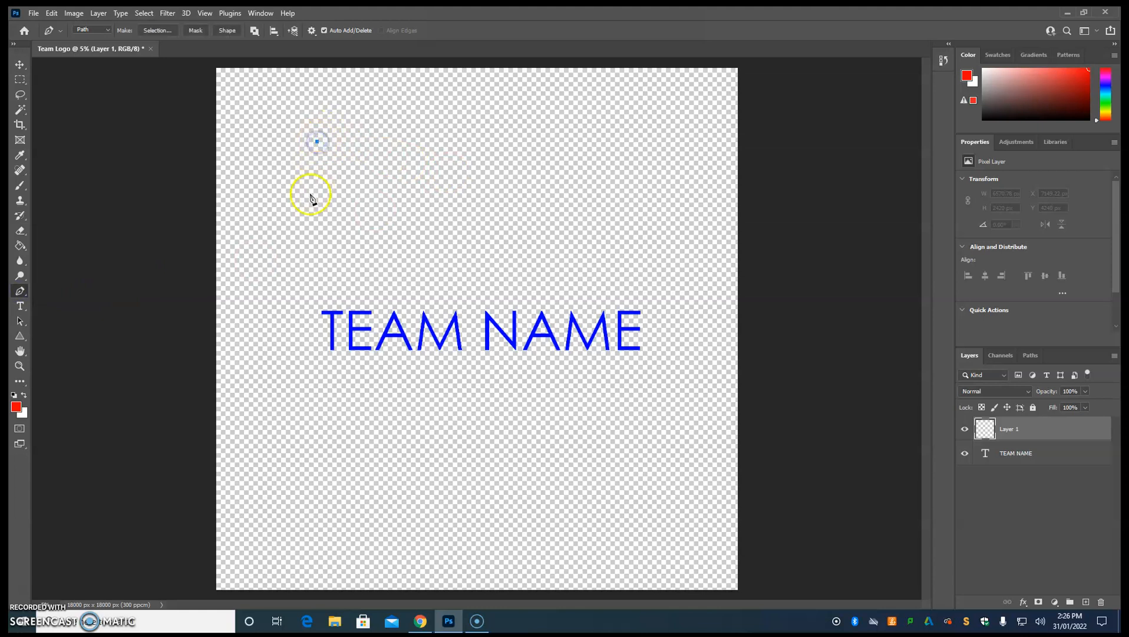
pyautogui.click(297, 236)
pyautogui.click(377, 248)
pyautogui.click(390, 200)
pyautogui.click(318, 142)
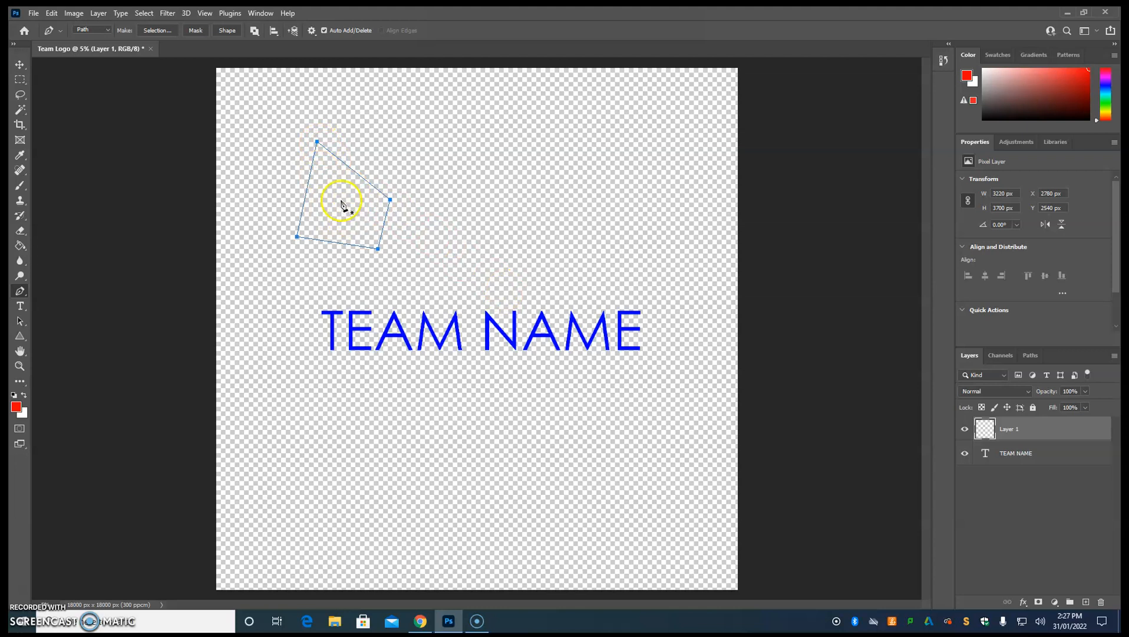
# Fill the four-sided work path with solid red in Normal mode at 100% opacity.
pyautogui.click(1030, 357)
pyautogui.click(1016, 377)
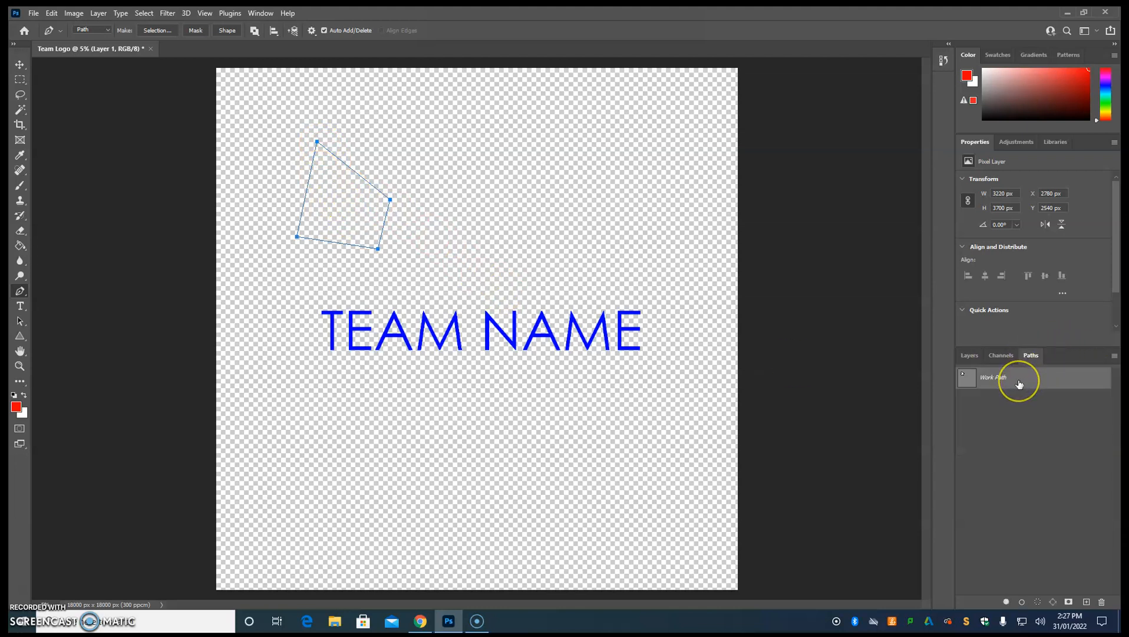
pyautogui.rightClick(1019, 381)
pyautogui.click(1014, 431)
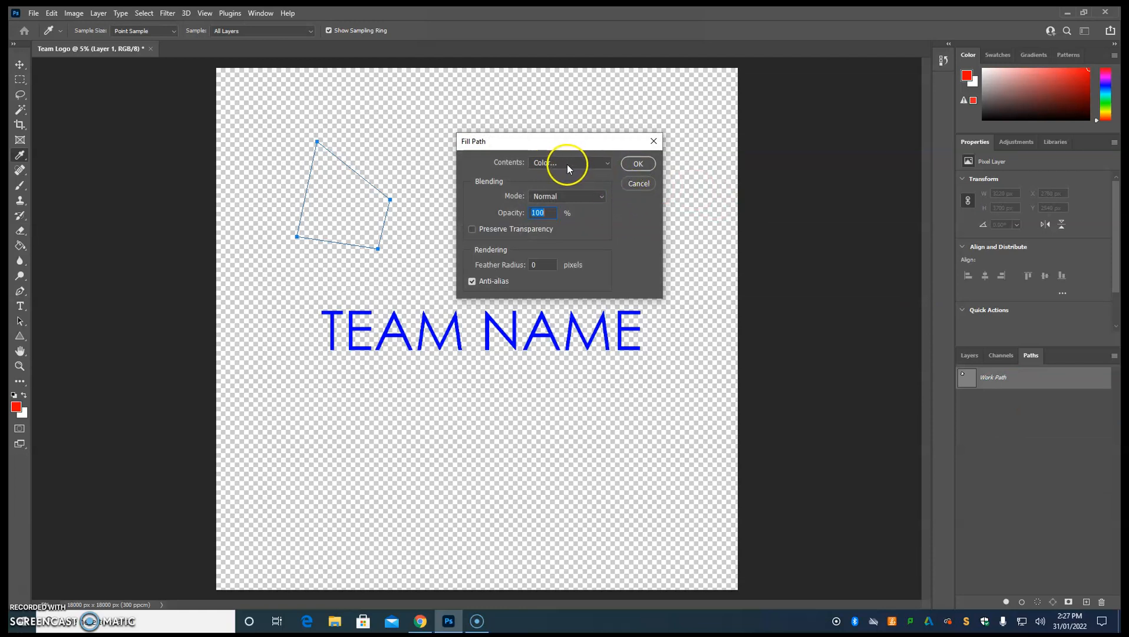
pyautogui.click(638, 164)
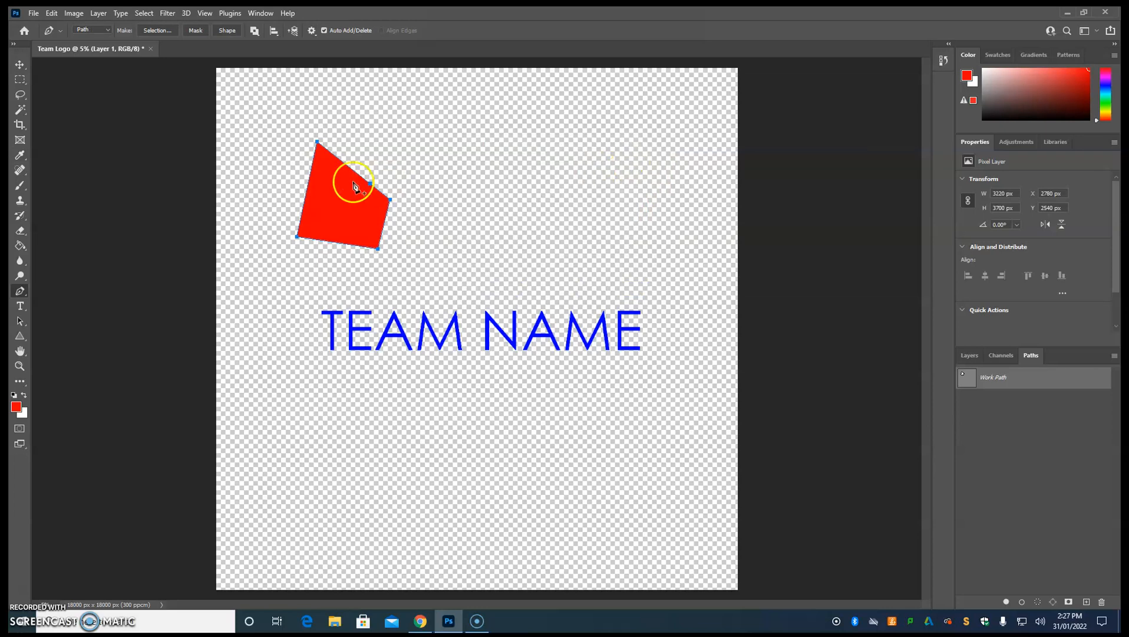
# Set the foreground colour to dark blue (1c1cb2).
pyautogui.click(17, 407)
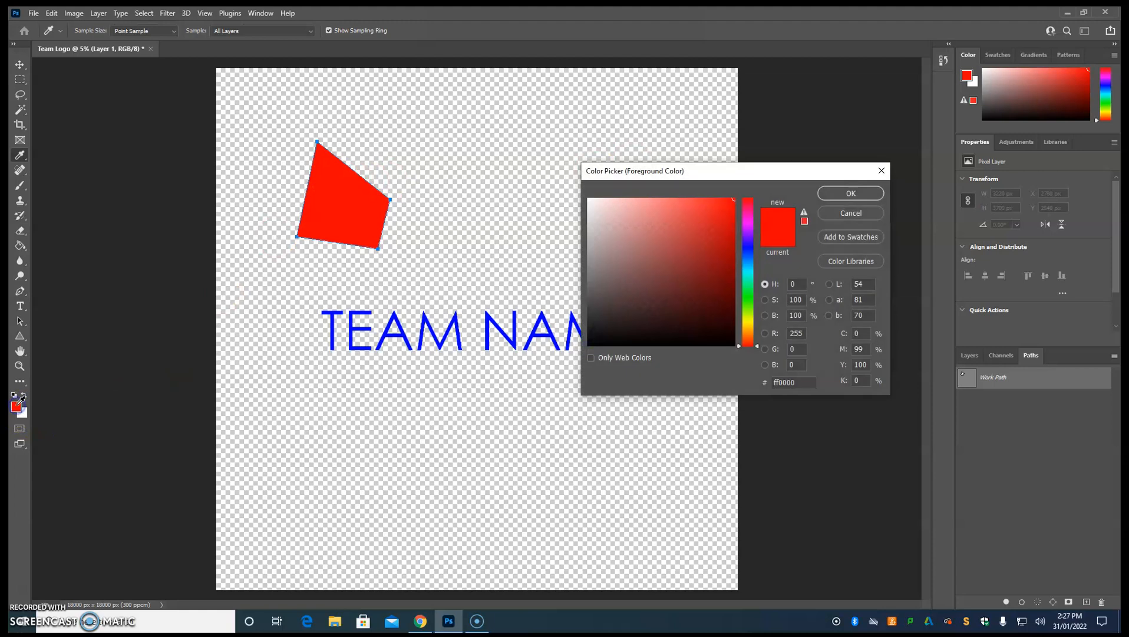
pyautogui.click(748, 247)
pyautogui.click(663, 254)
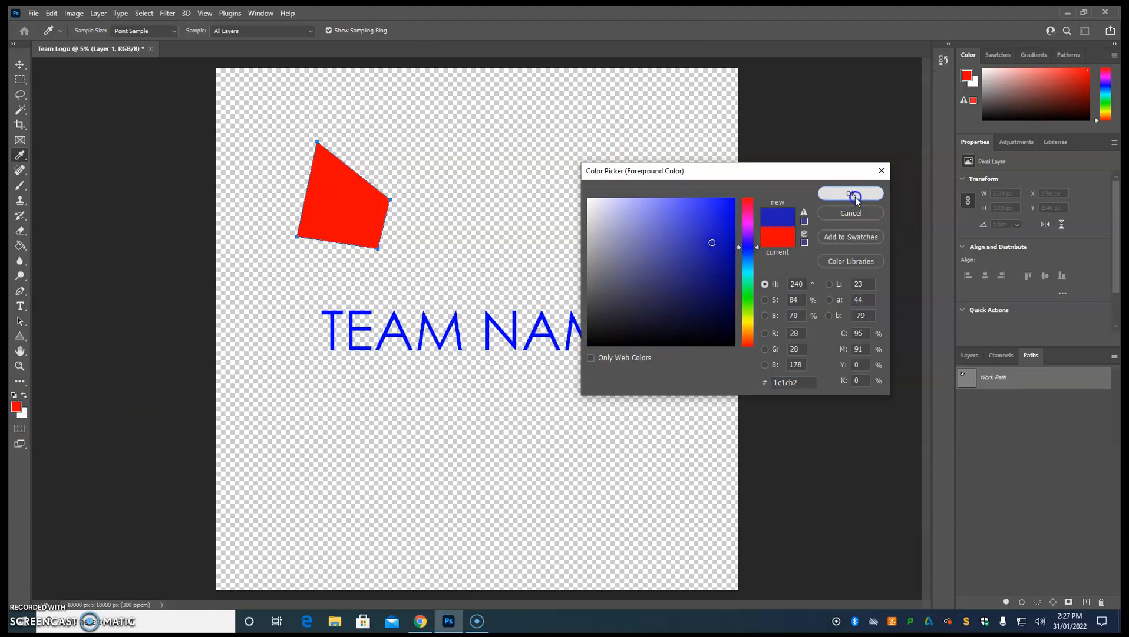
pyautogui.click(851, 193)
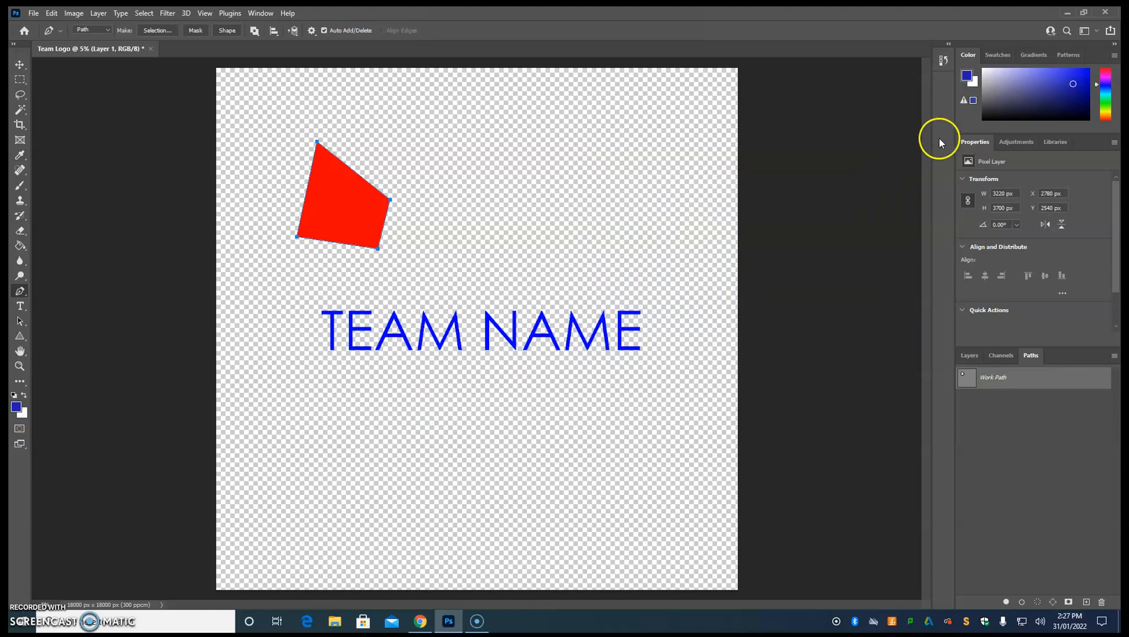
# Recolour the red four-sided shape dark blue with the Paint Bucket.
pyautogui.click(998, 358)
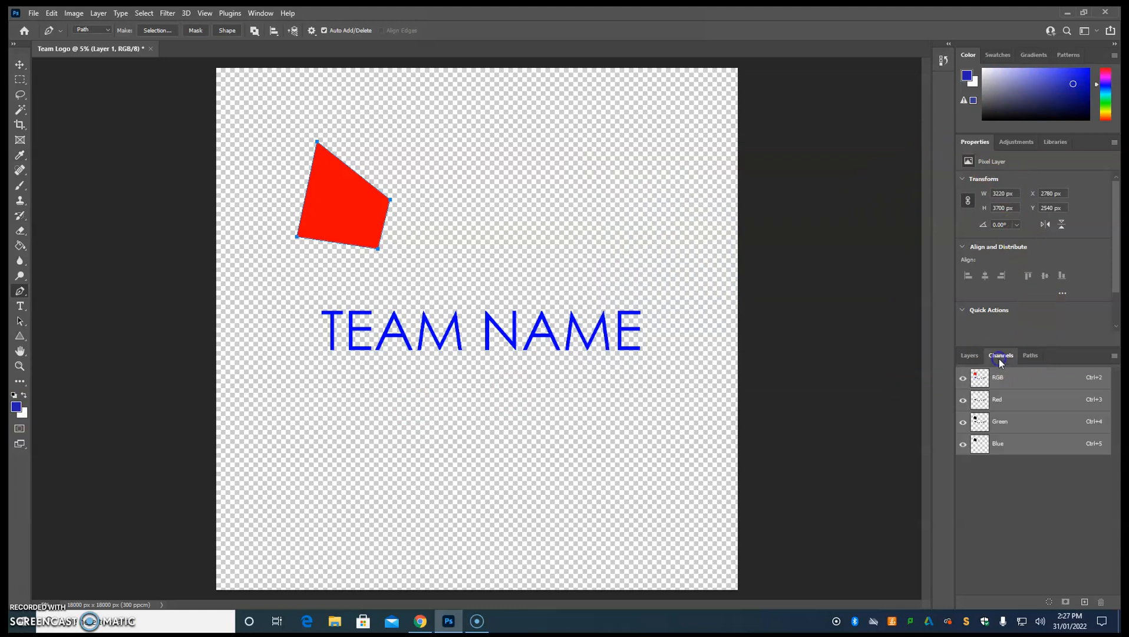
pyautogui.click(1028, 355)
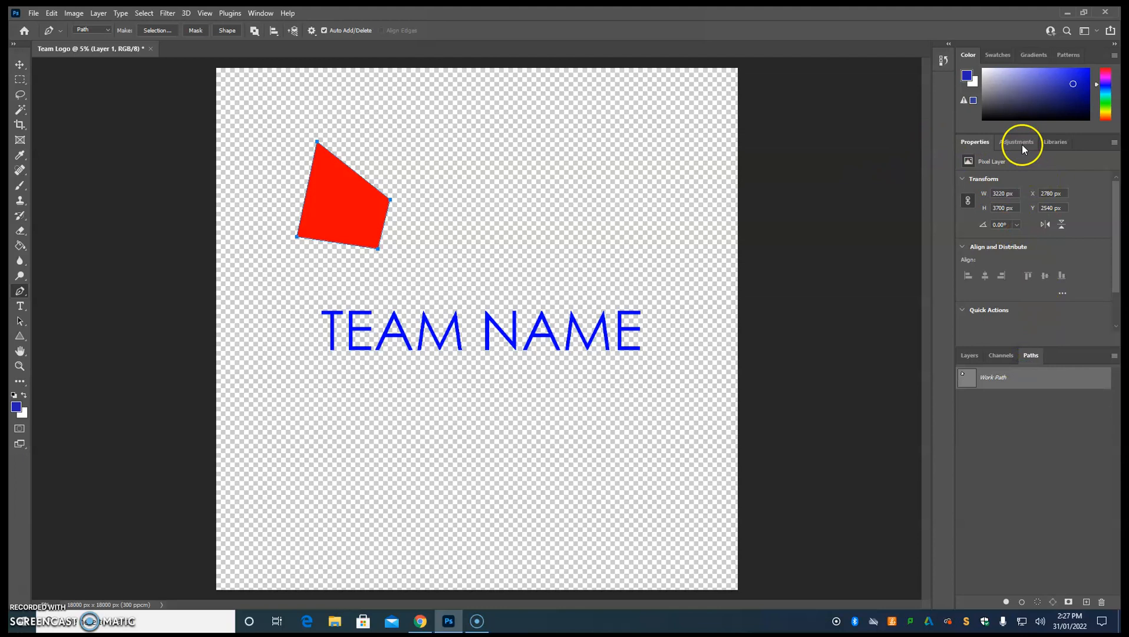
pyautogui.click(20, 245)
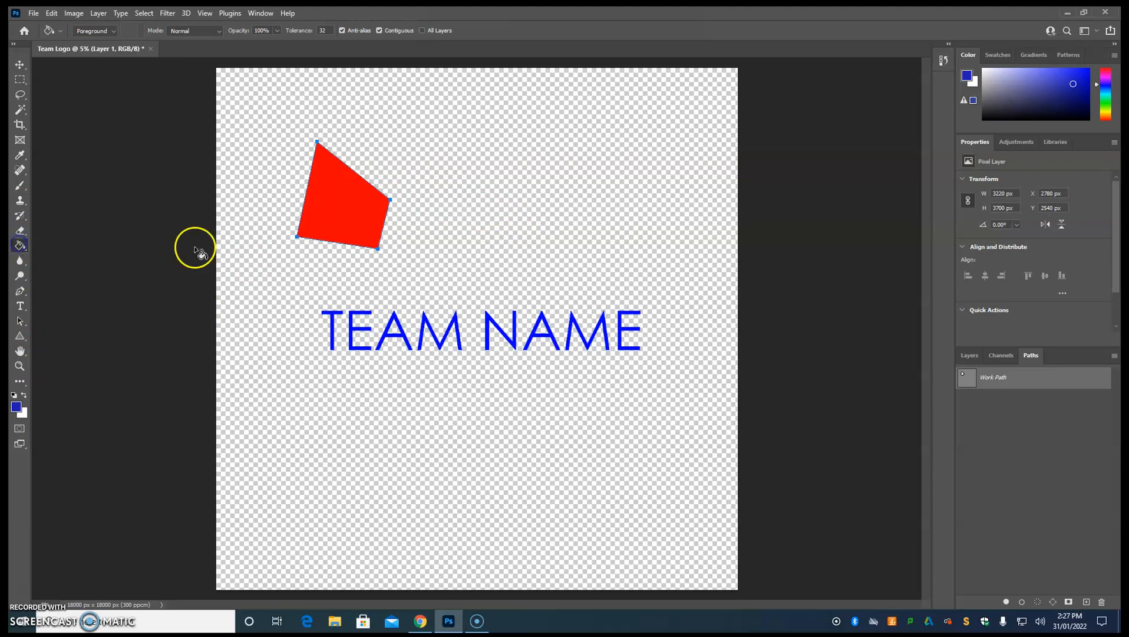
pyautogui.click(345, 219)
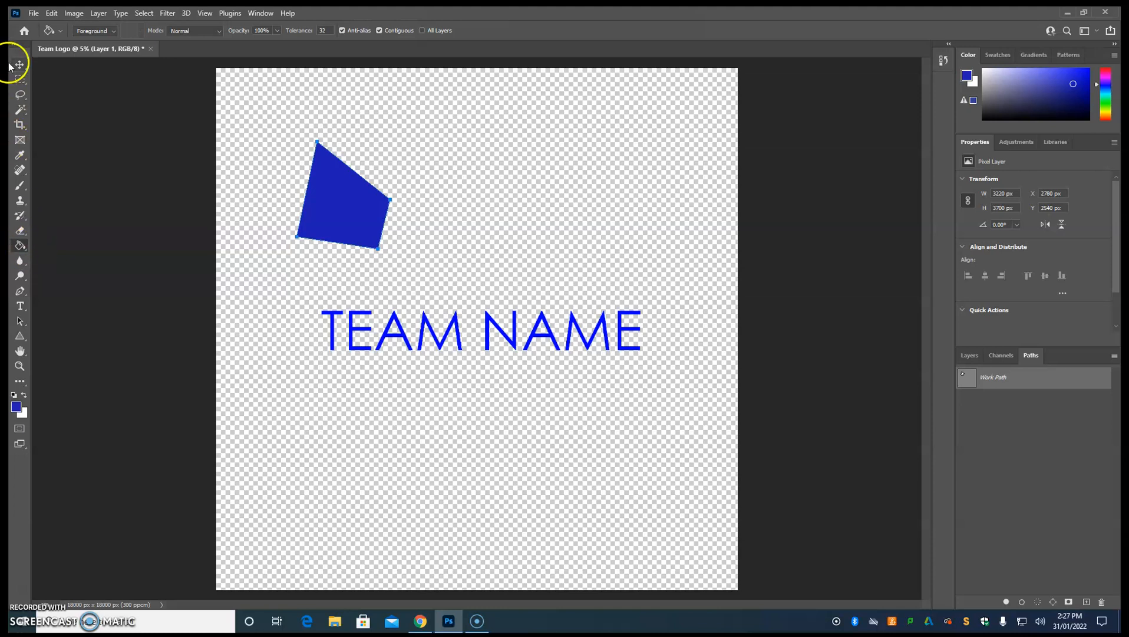
# Add a new empty layer above the layer holding the blue four-sided shape.
pyautogui.click(20, 291)
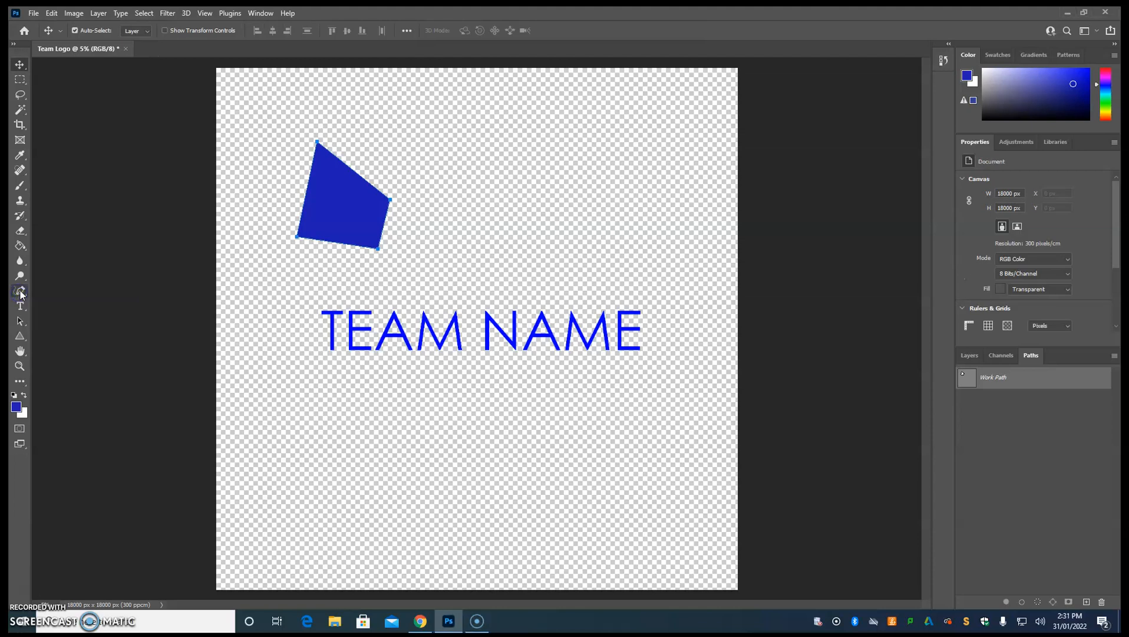
pyautogui.click(20, 291)
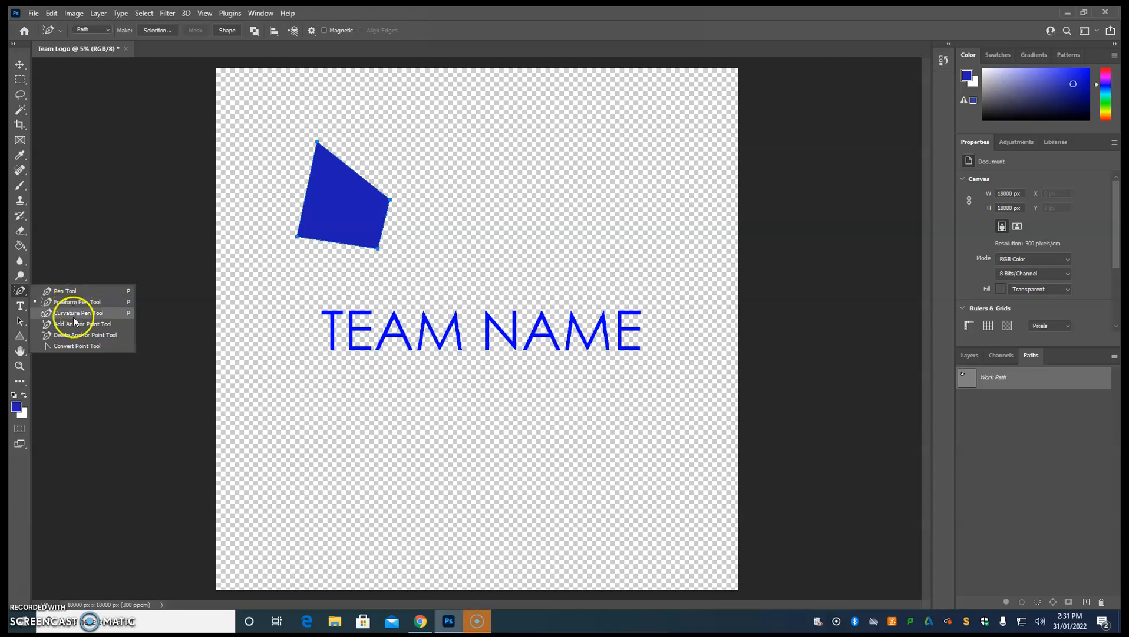
pyautogui.click(971, 355)
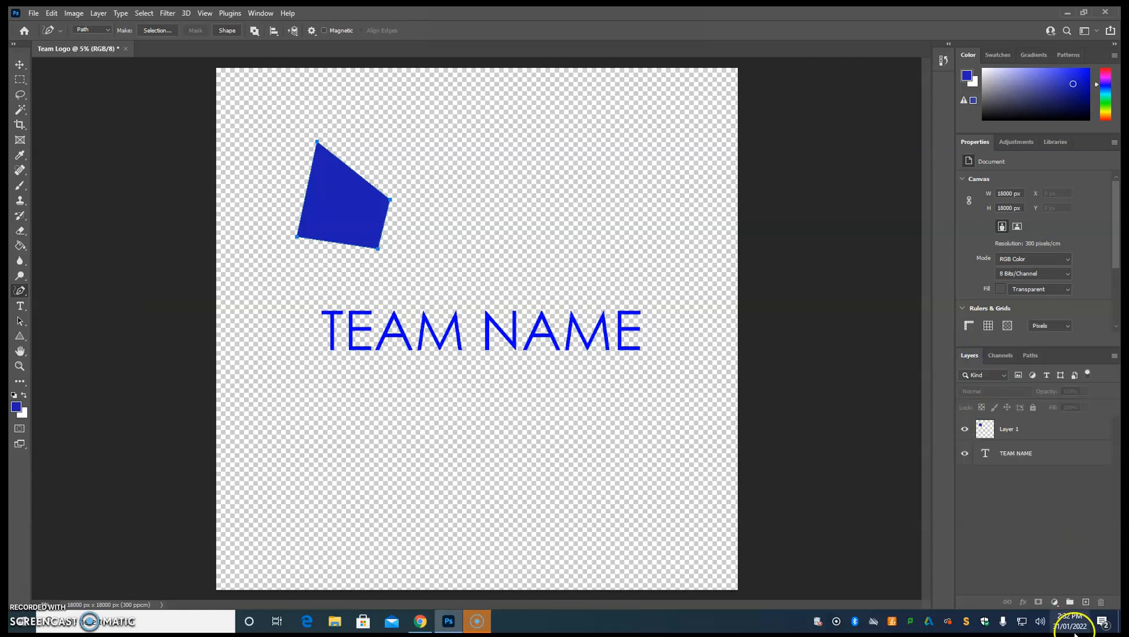
pyautogui.click(1086, 601)
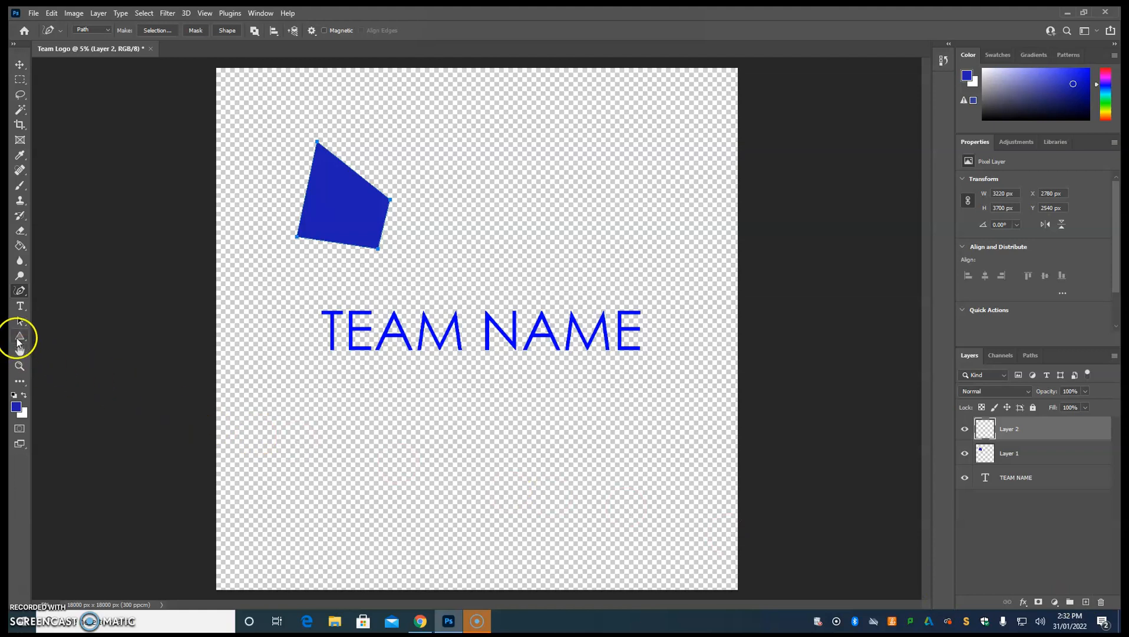
# Draw a closed wavy blob path about 8066 x 5455 px with the Curvature Pen, above the second half of TEAM NAME.
pyautogui.click(23, 294)
pyautogui.click(64, 317)
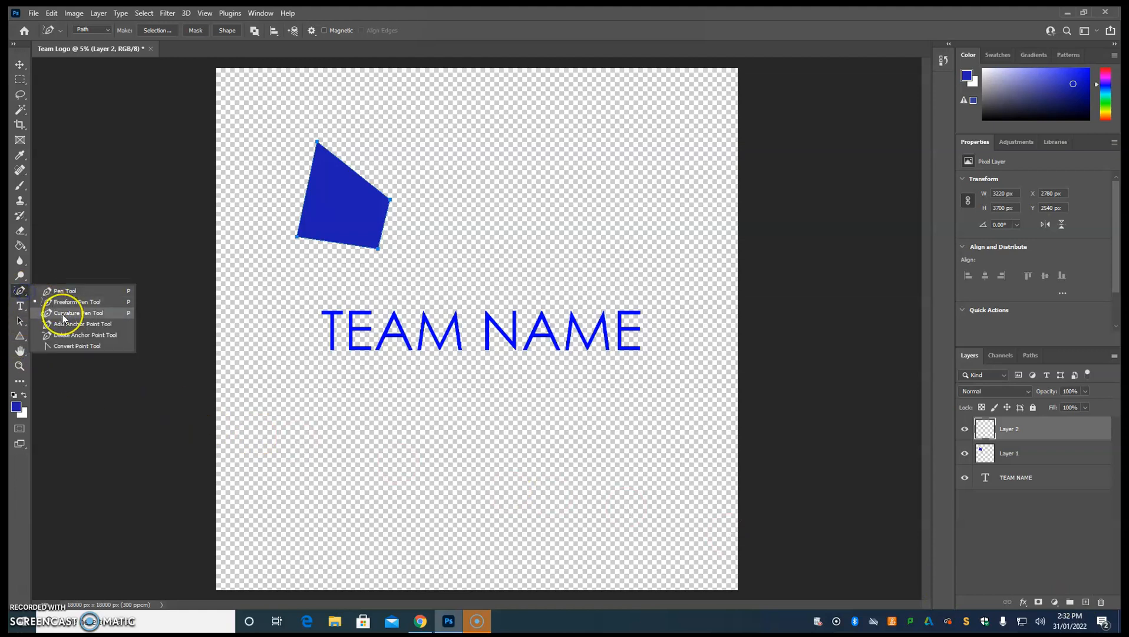
pyautogui.click(501, 351)
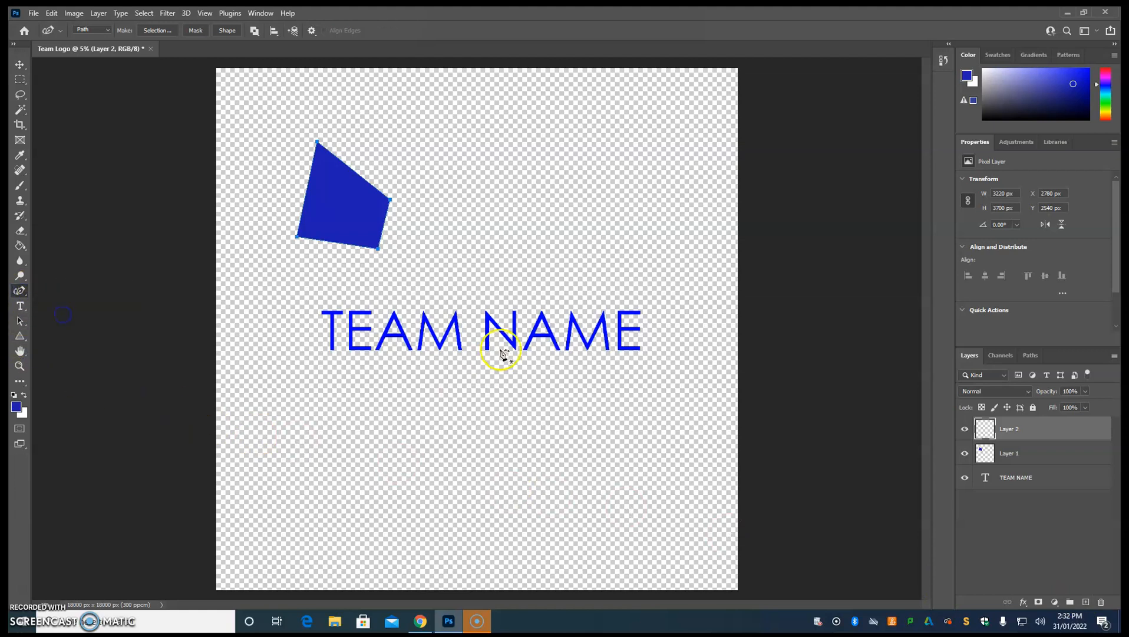
pyautogui.click(478, 174)
pyautogui.click(524, 250)
pyautogui.click(581, 239)
pyautogui.click(627, 218)
pyautogui.click(652, 238)
pyautogui.click(682, 209)
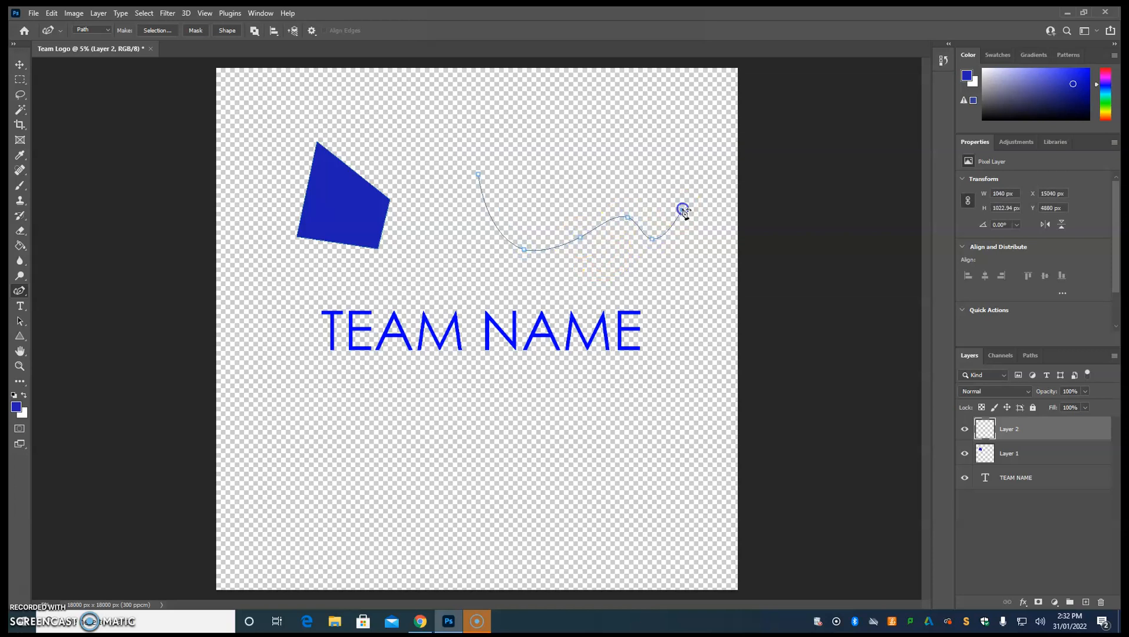
pyautogui.click(685, 158)
pyautogui.click(638, 140)
pyautogui.click(636, 109)
pyautogui.click(575, 102)
pyautogui.click(558, 128)
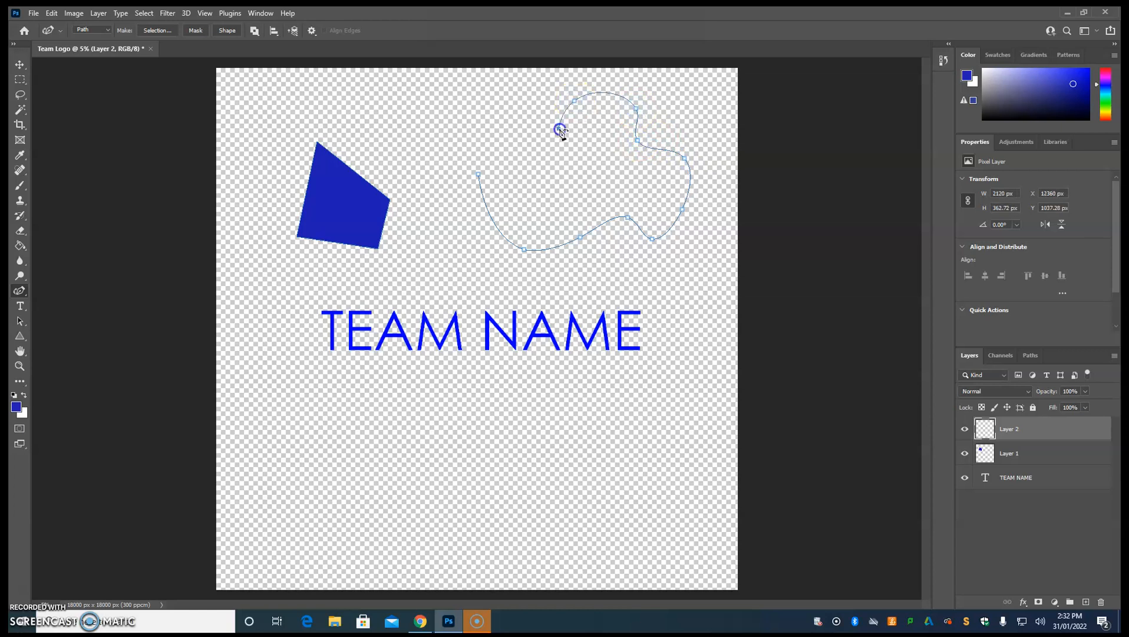
pyautogui.click(514, 153)
pyautogui.click(482, 124)
pyautogui.click(456, 144)
pyautogui.click(479, 174)
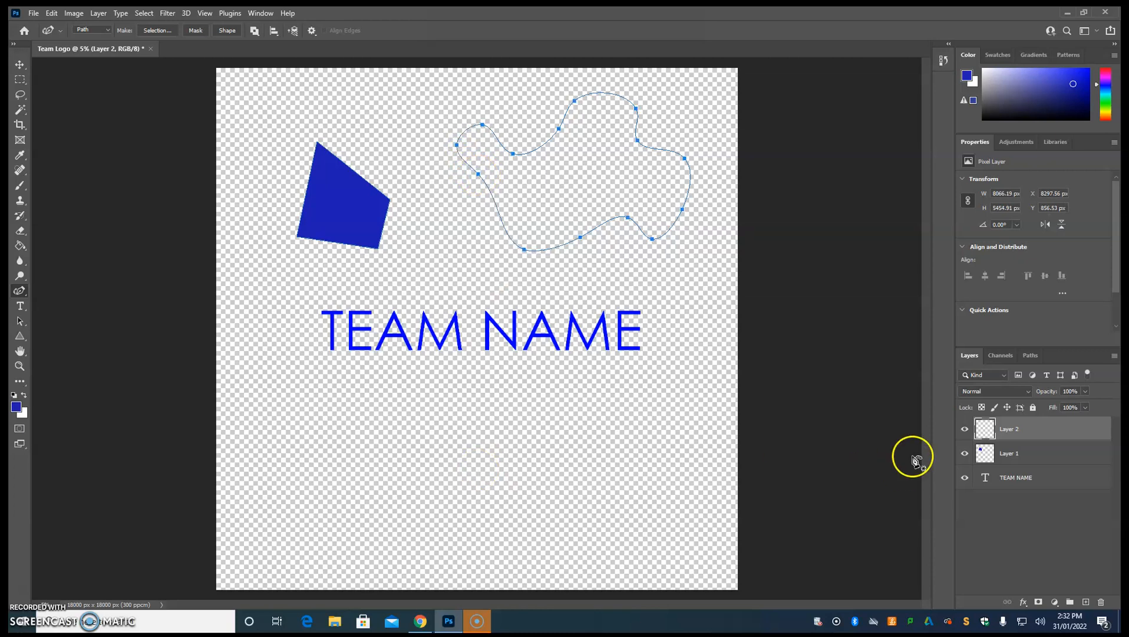
# Fill the wavy subpath with solid red in Normal mode at 100% opacity and recolour it dark blue with the Paint Bucket.
pyautogui.click(1031, 356)
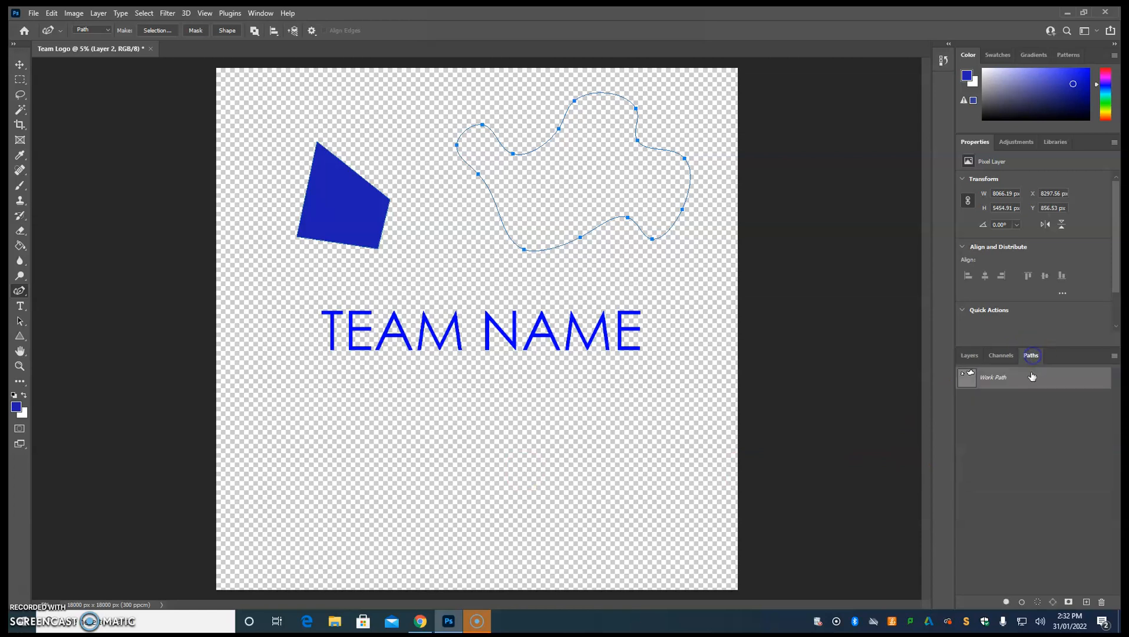
pyautogui.rightClick(1010, 379)
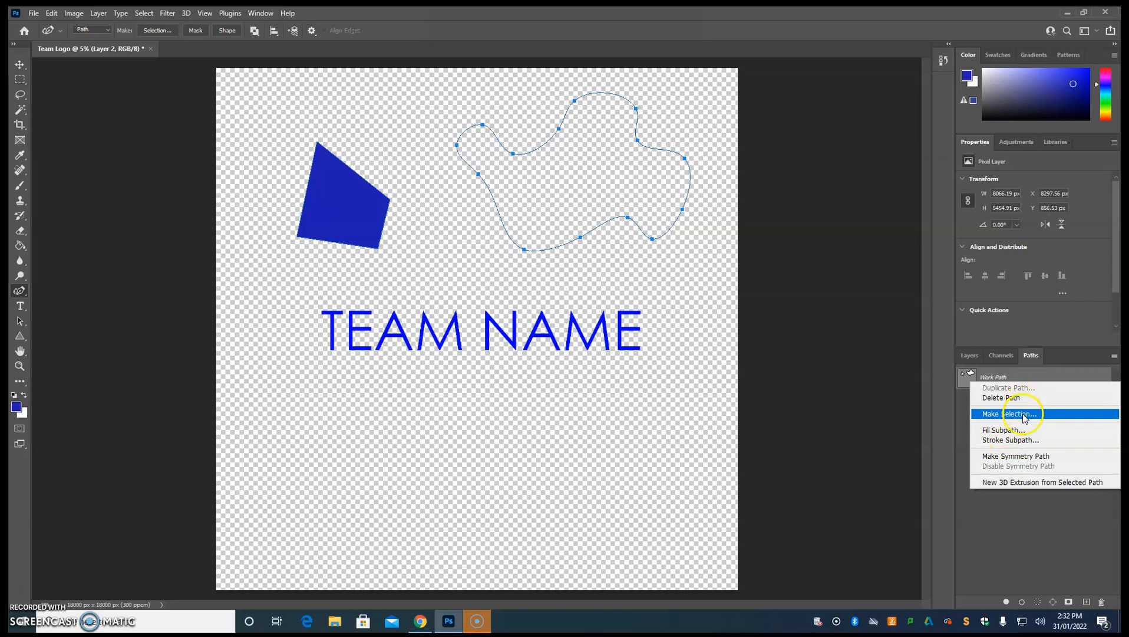
pyautogui.click(1018, 434)
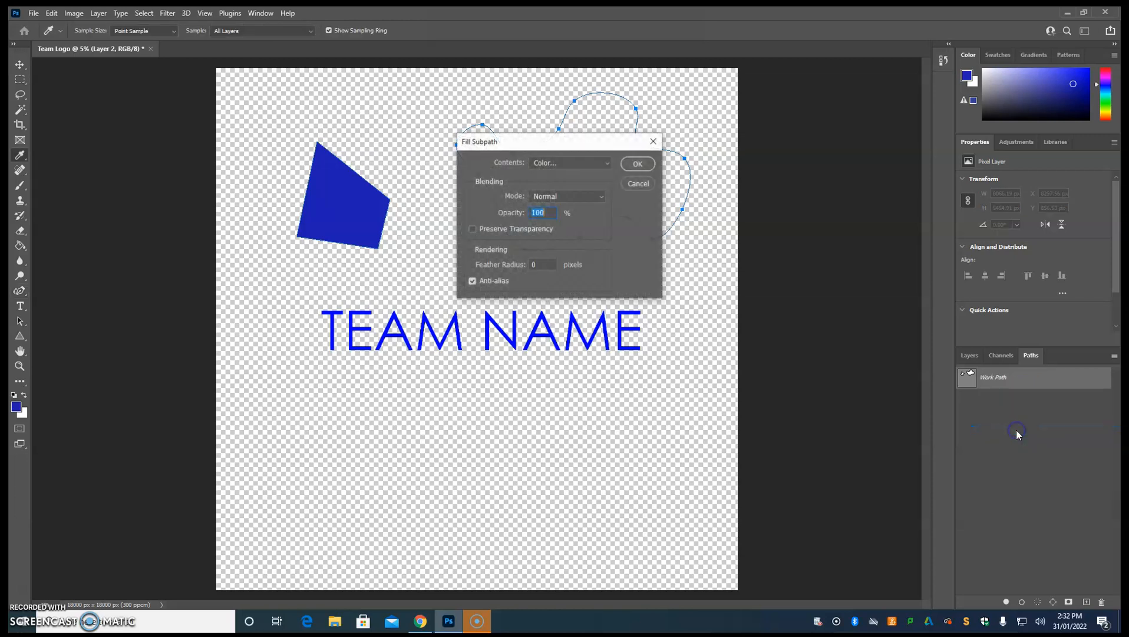
pyautogui.click(639, 164)
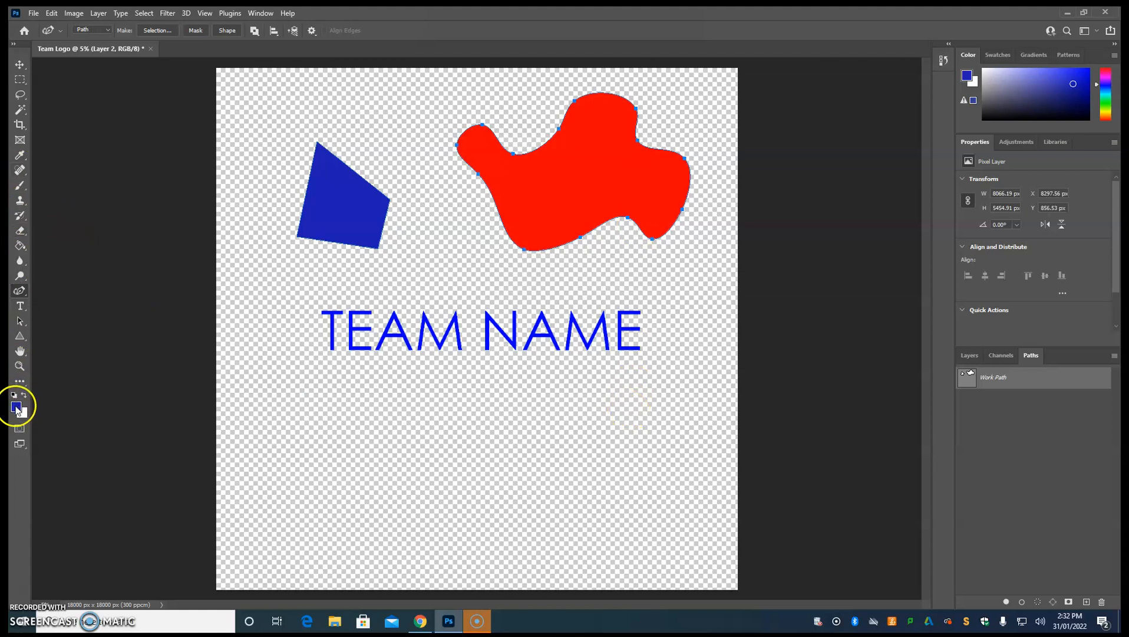
pyautogui.click(23, 248)
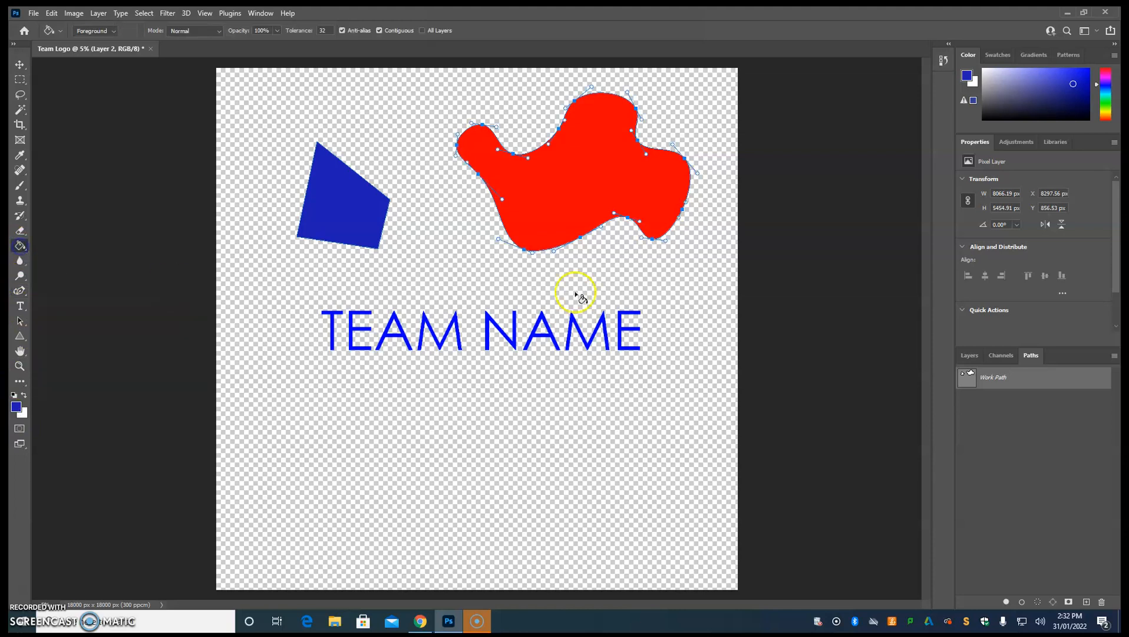
pyautogui.click(549, 188)
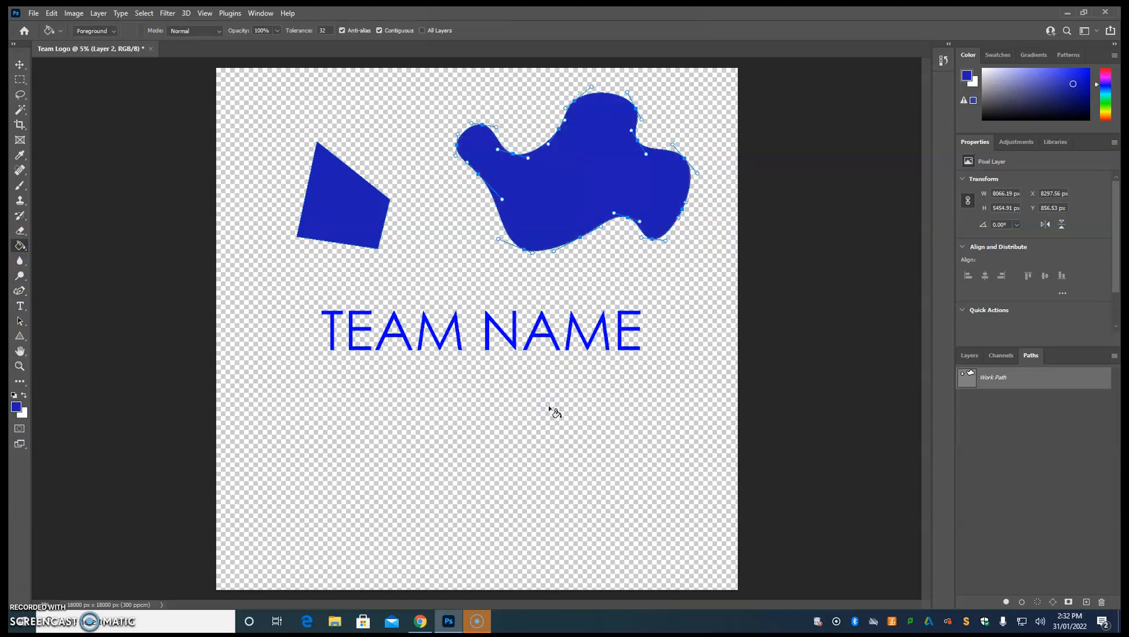
# Set the foreground colour to bright magenta and recolour the wavy blob with the Paint Bucket.
pyautogui.click(16, 406)
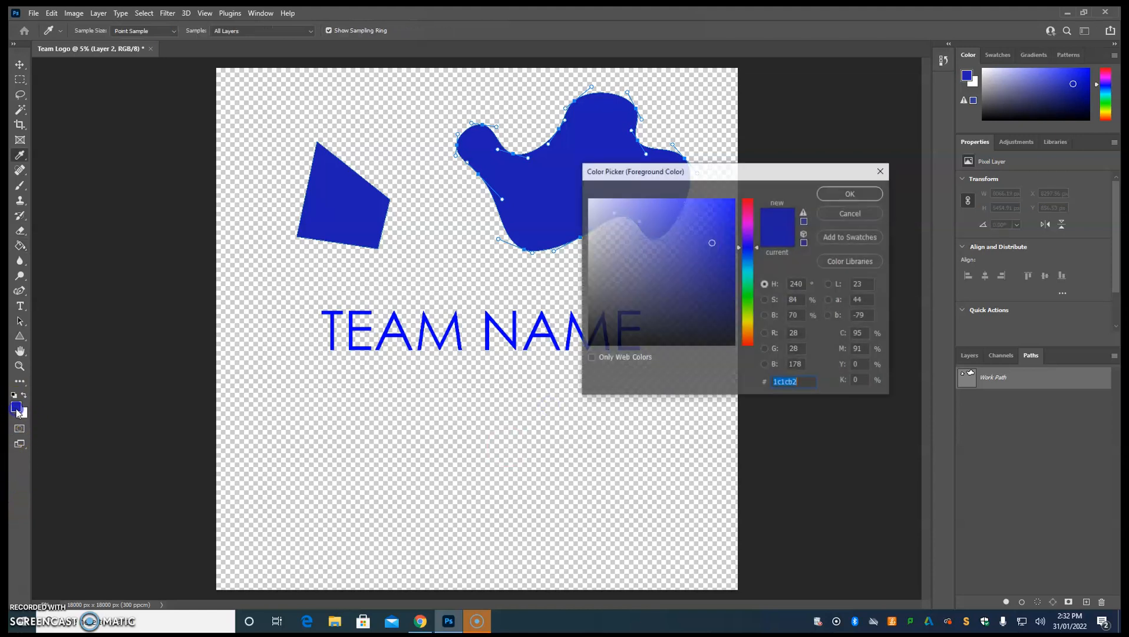
pyautogui.click(747, 225)
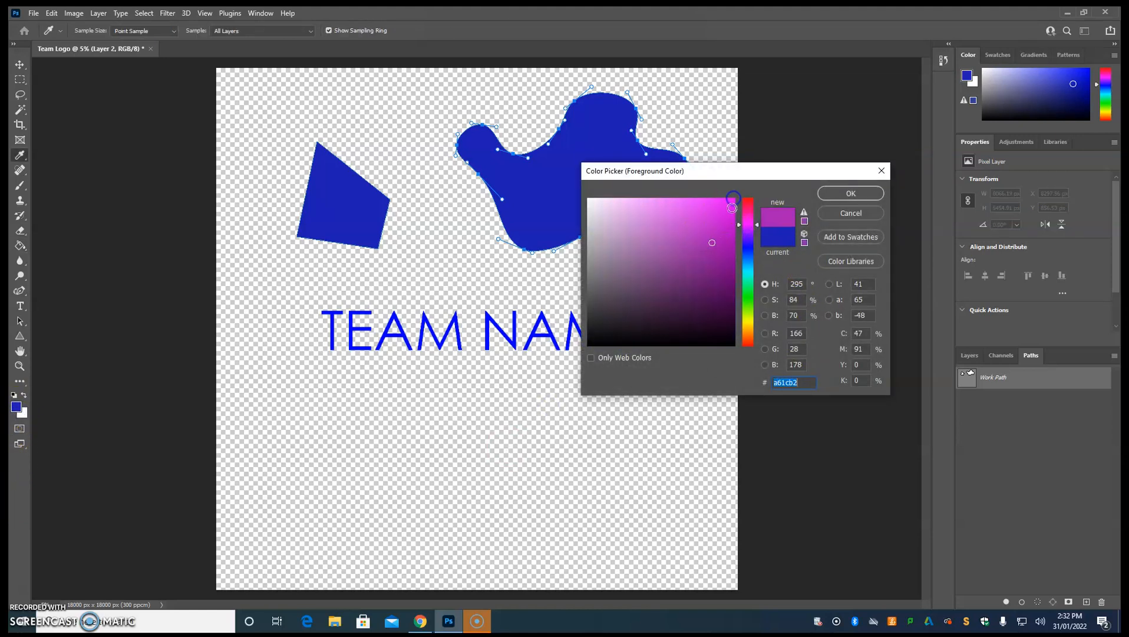
pyautogui.click(734, 201)
pyautogui.click(851, 193)
pyautogui.click(583, 206)
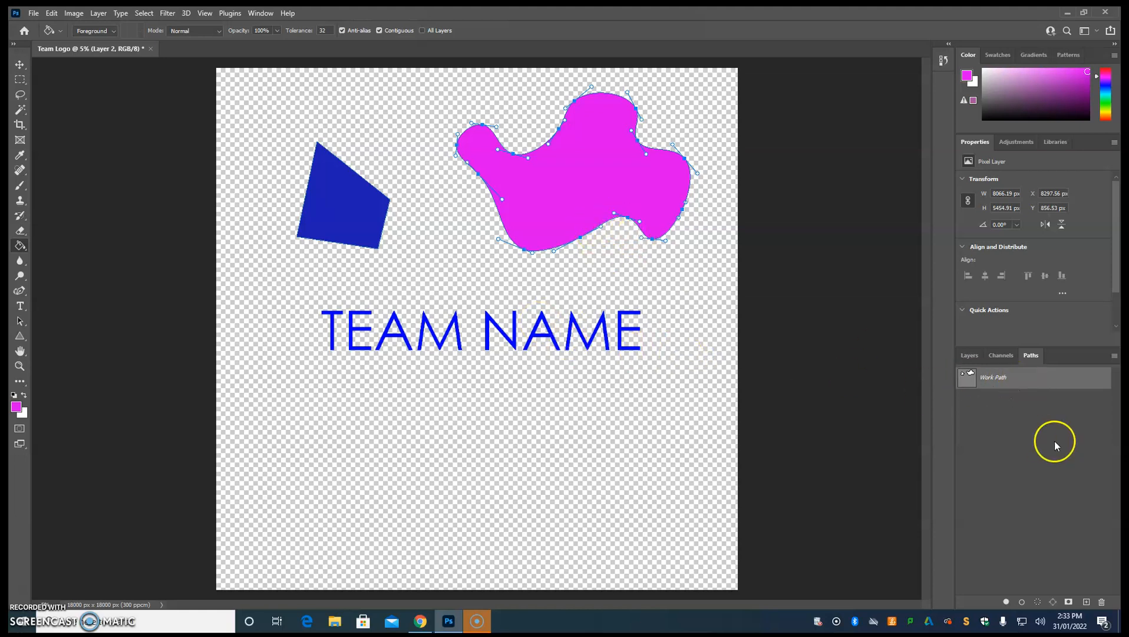
# Examine the tools offered for stroking the wavy subpath, and cancel without applying a stroke.
pyautogui.rightClick(1018, 382)
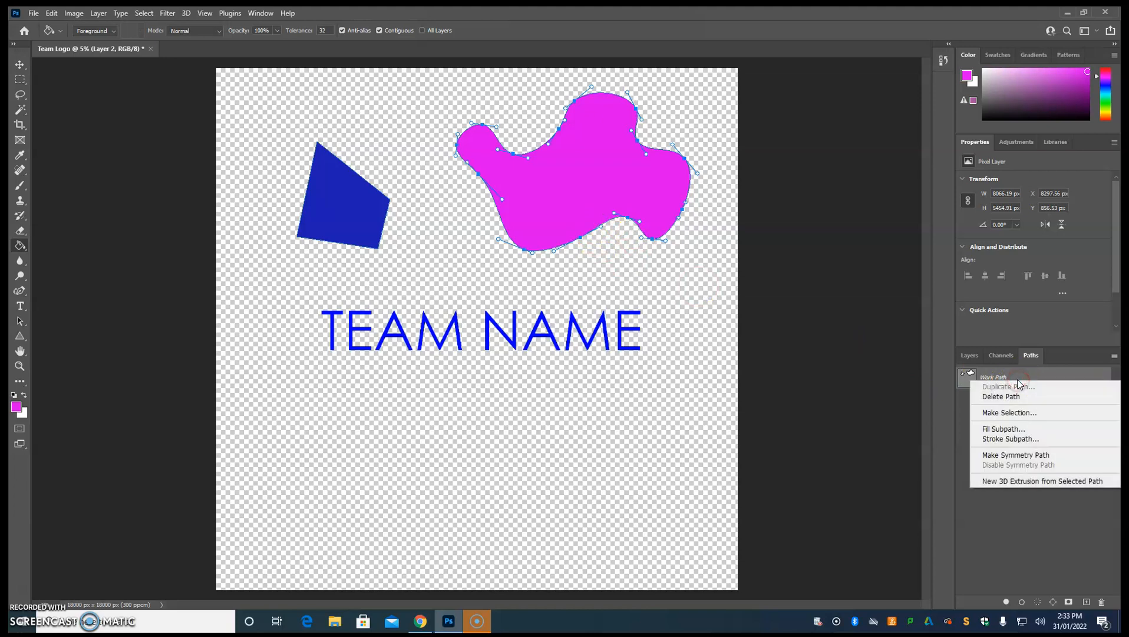
pyautogui.click(995, 441)
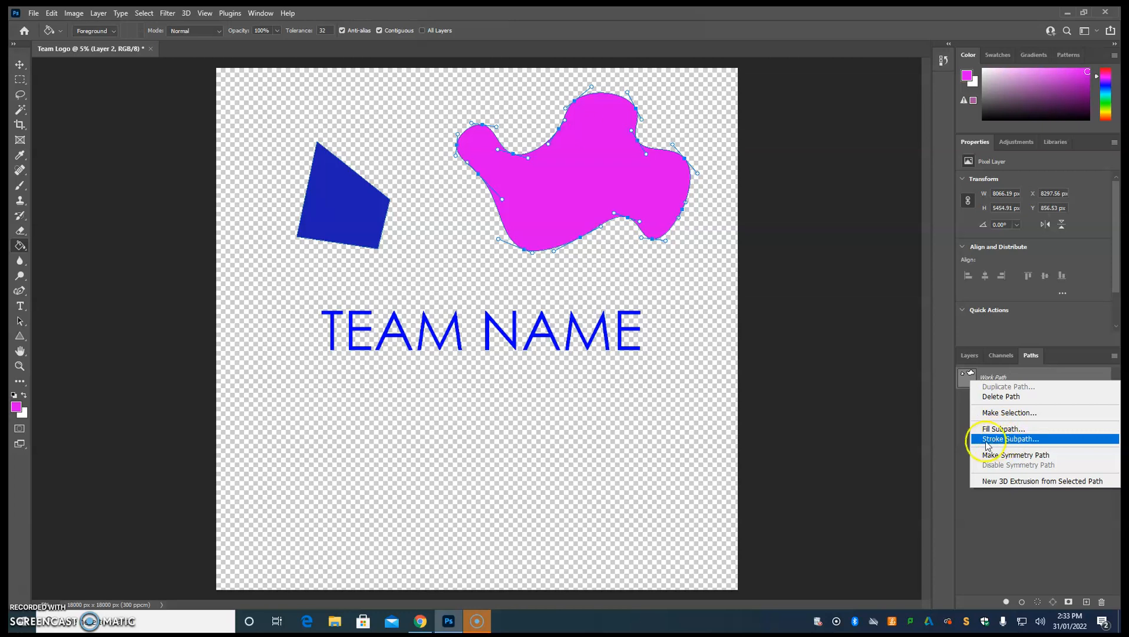
pyautogui.click(995, 440)
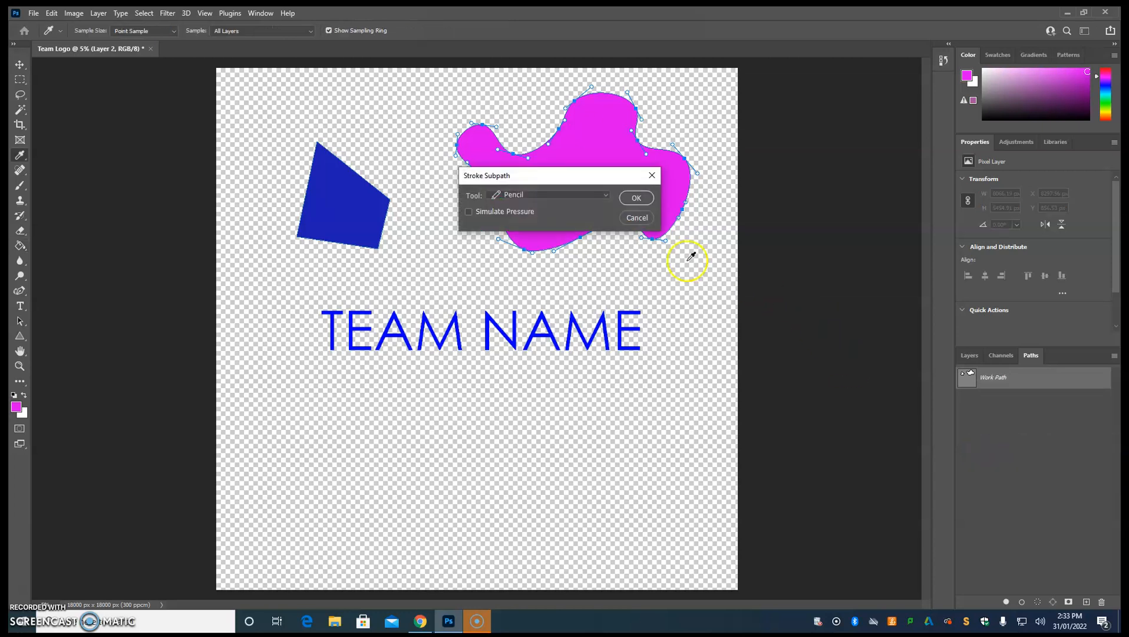
pyautogui.click(604, 194)
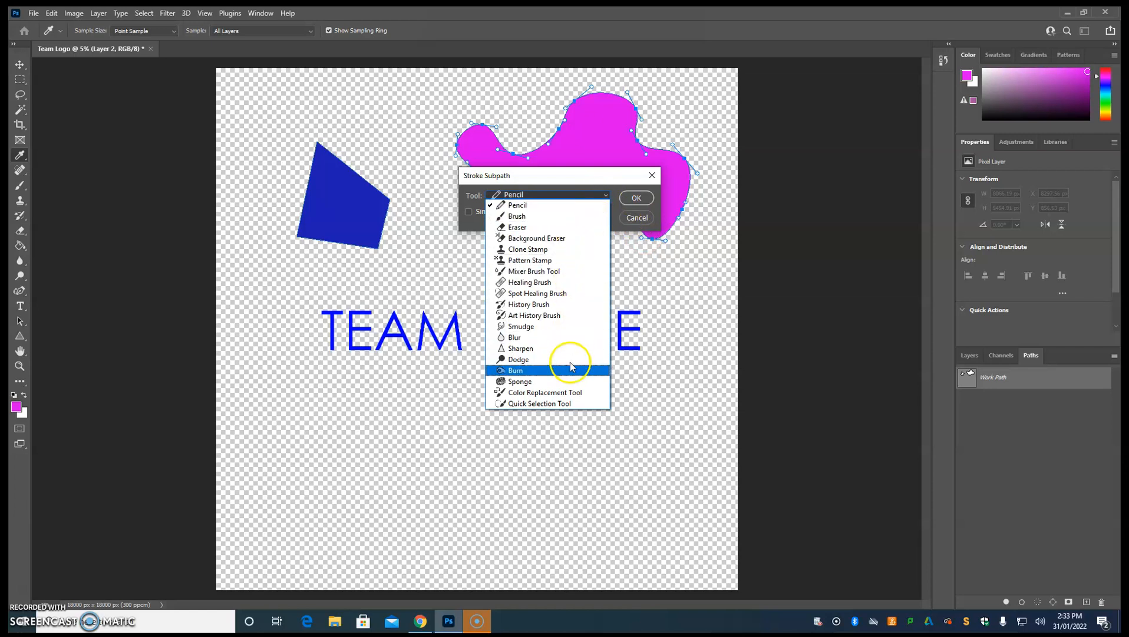
pyautogui.click(641, 219)
pyautogui.click(641, 218)
pyautogui.press('g')
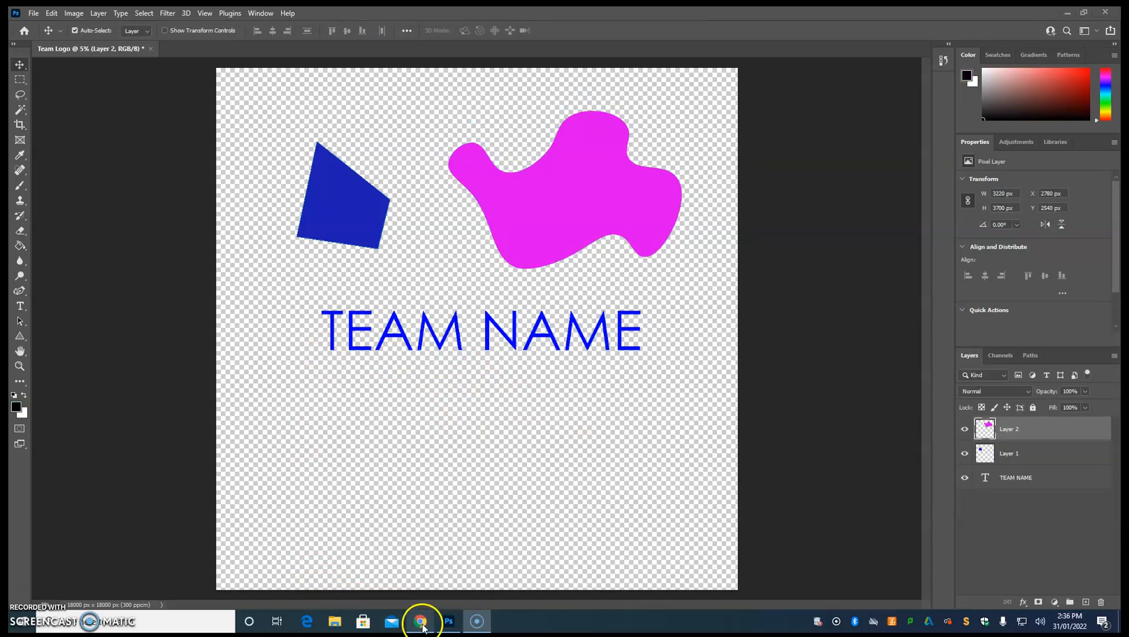
# Switch to Chrome and dismiss the Search by image box covering the transparent "simple fire" image results.
pyautogui.click(421, 622)
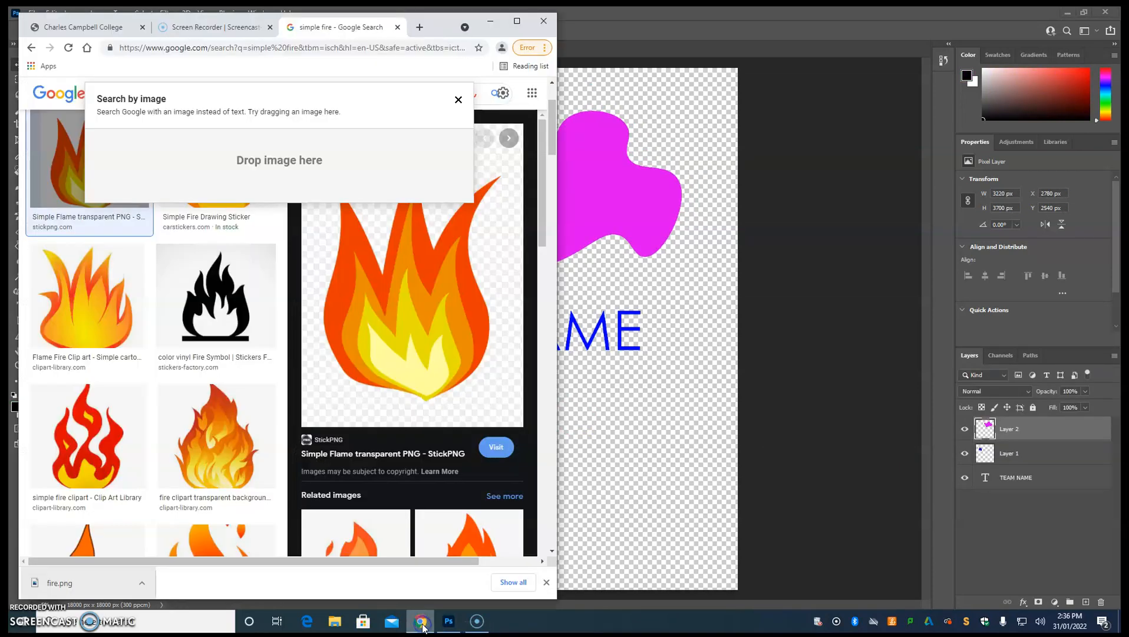
pyautogui.click(458, 100)
pyautogui.click(217, 132)
pyautogui.scroll(2, 195, 115)
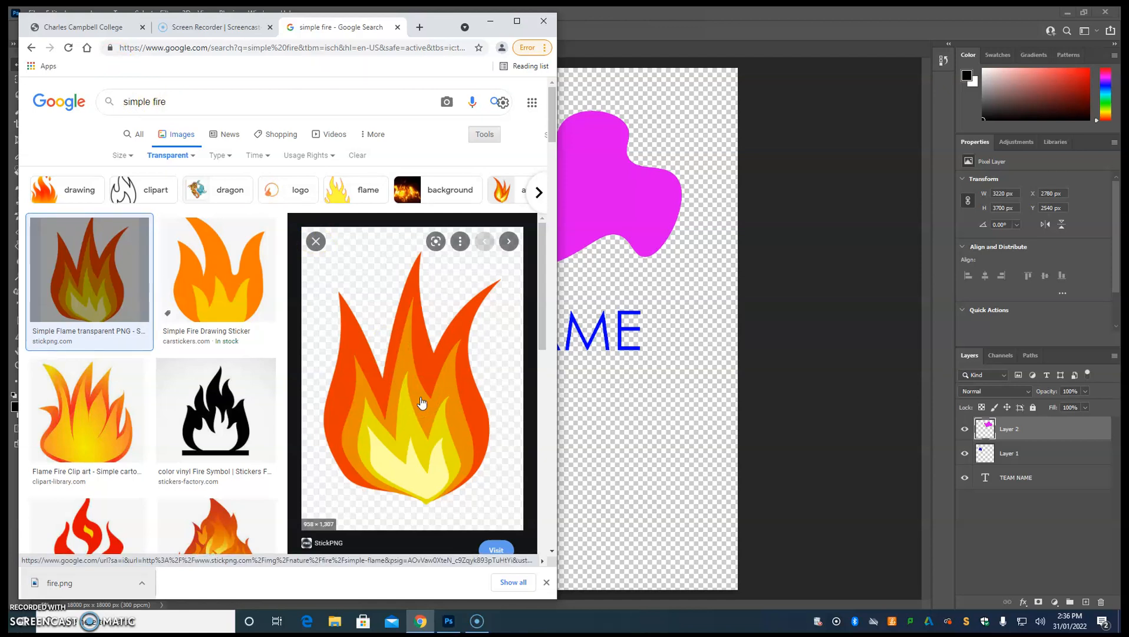
pyautogui.click(391, 413)
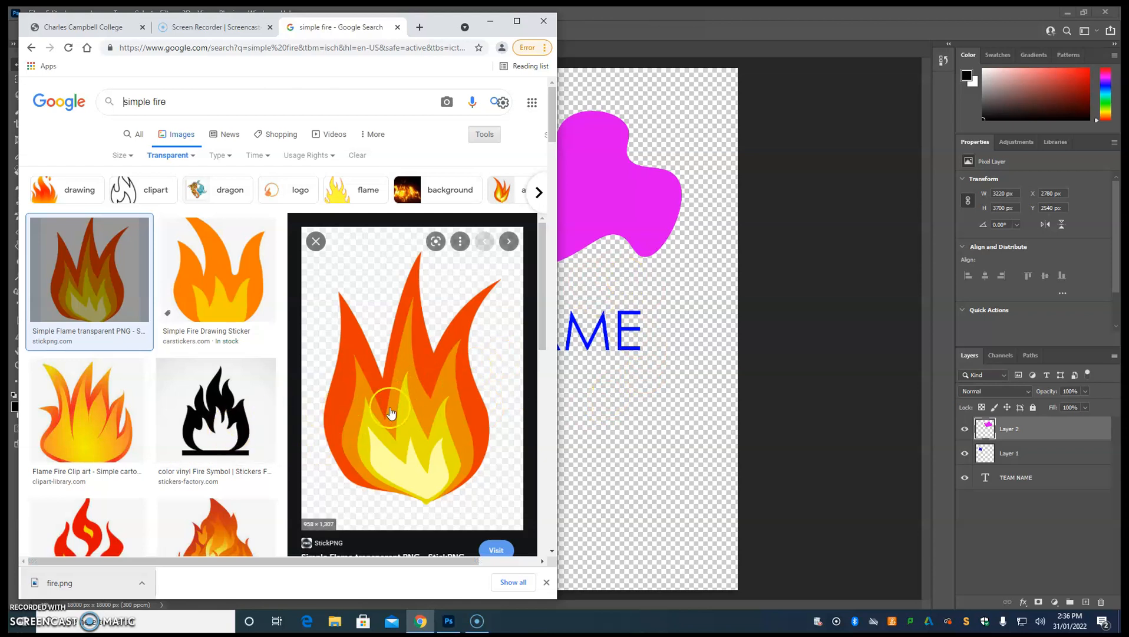
# Save the Simple Flame transparent PNG as fire in the Photoshop photos folder, replacing the existing file.
pyautogui.scroll(-1, 416, 428)
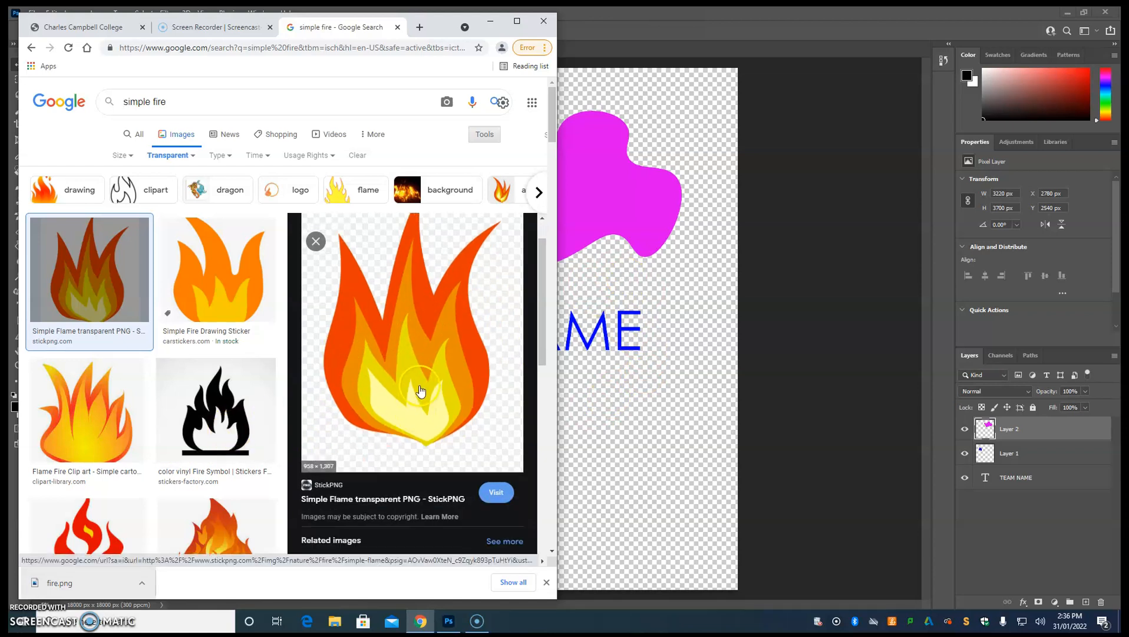
pyautogui.rightClick(420, 390)
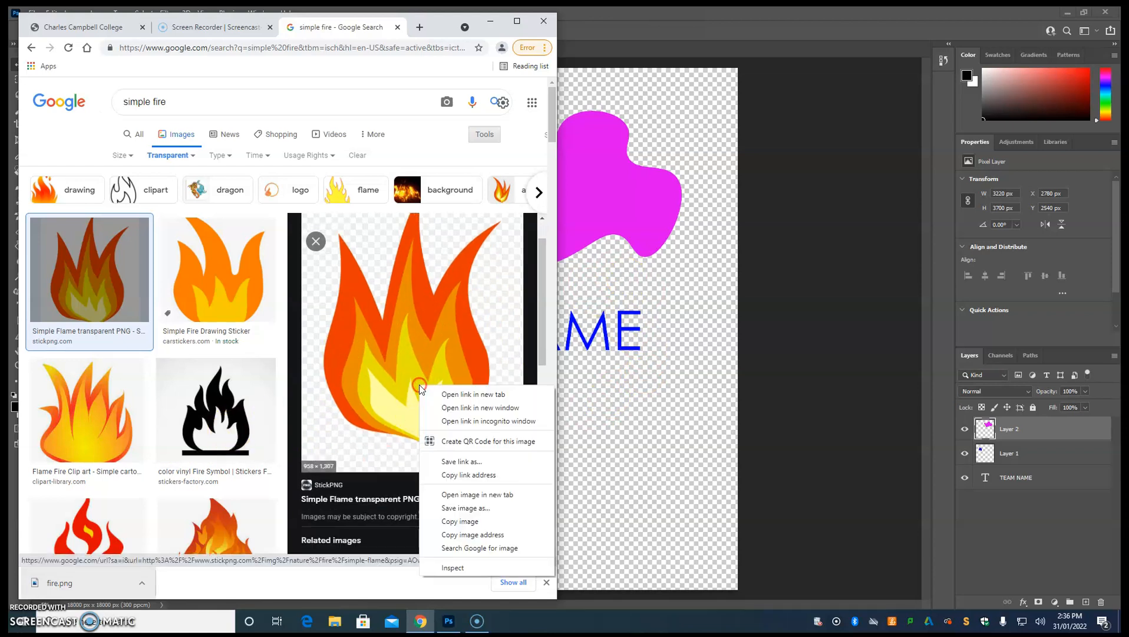
pyautogui.click(467, 508)
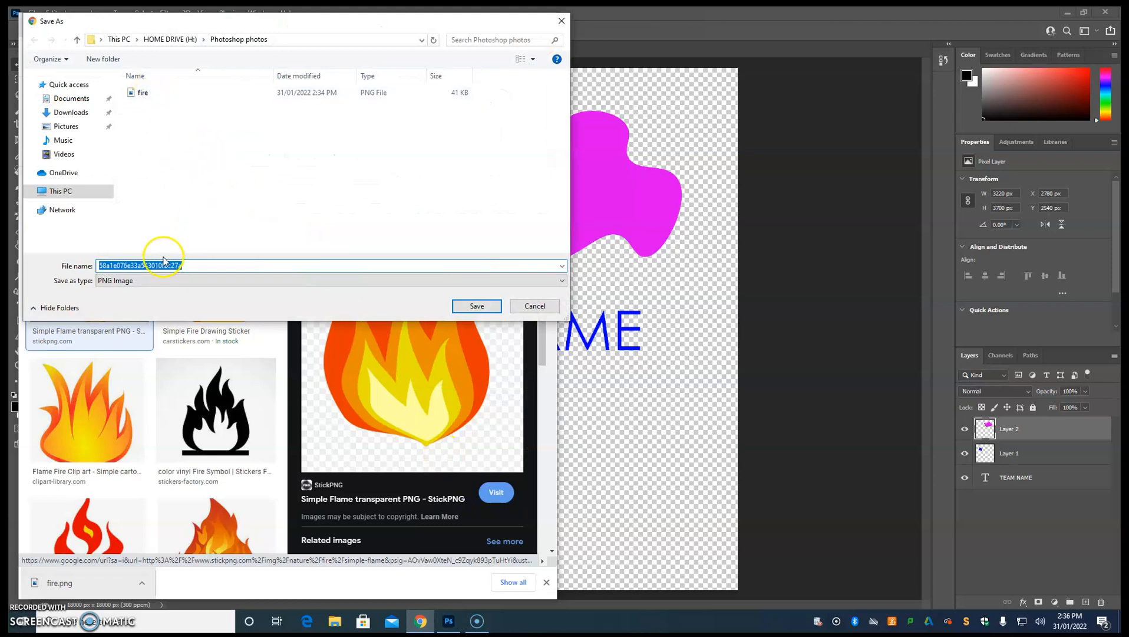
pyautogui.click(154, 92)
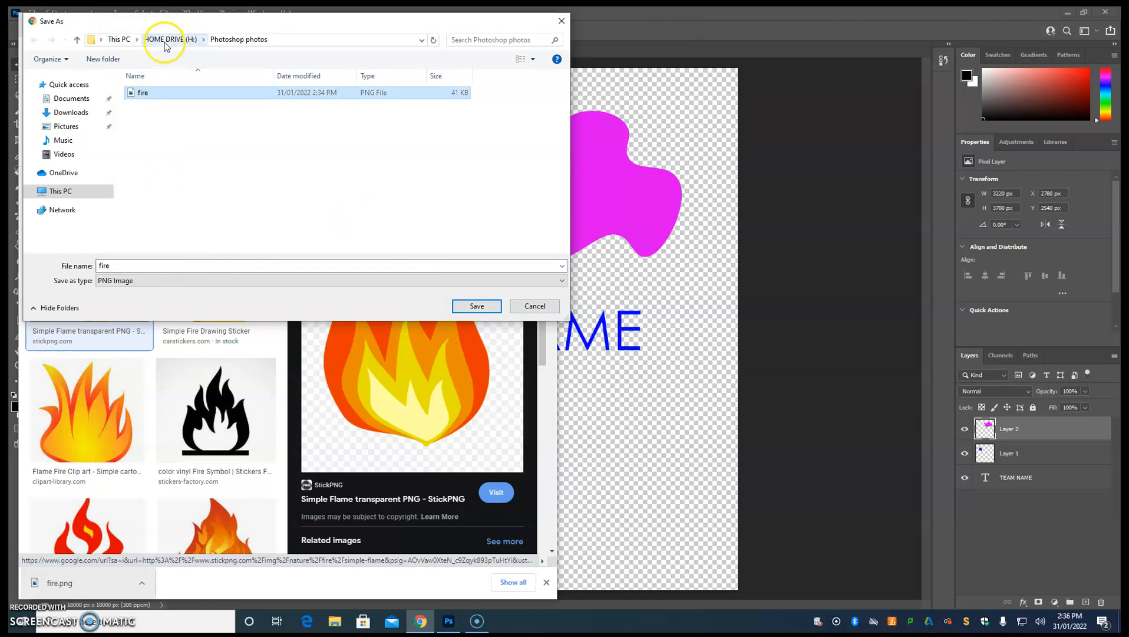
pyautogui.click(477, 308)
pyautogui.click(598, 317)
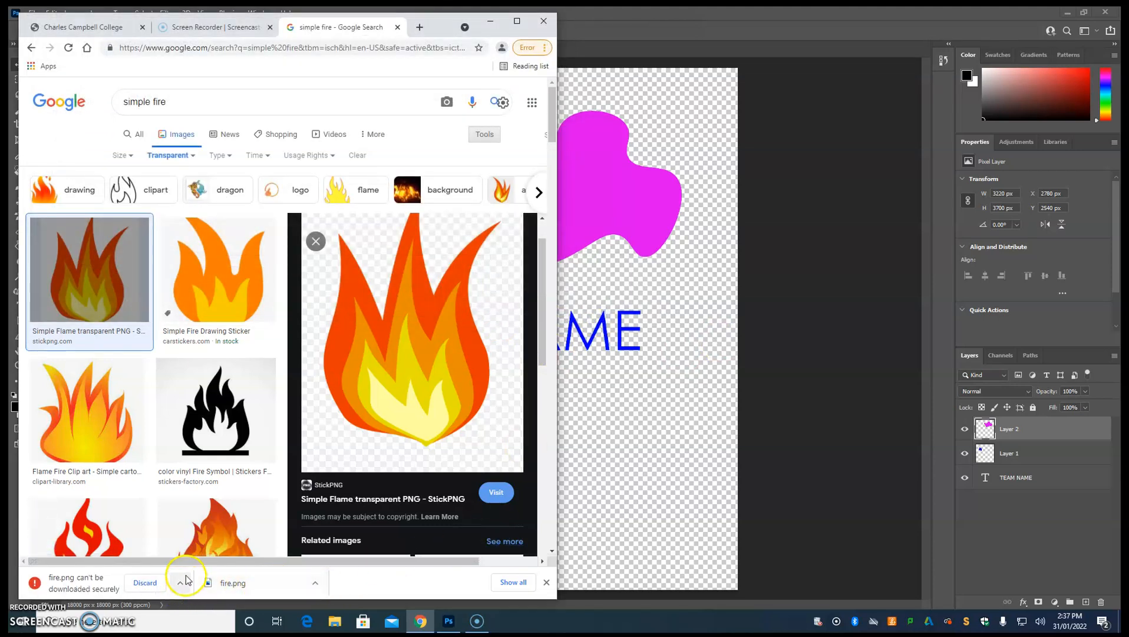
# Place the downloaded fire.png from Chrome into the Team Logo canvas in Photoshop, scaled to about 2840 x 4040 px beneath the word TEAM.
pyautogui.moveTo(243, 583); pyautogui.dragTo(649, 423)
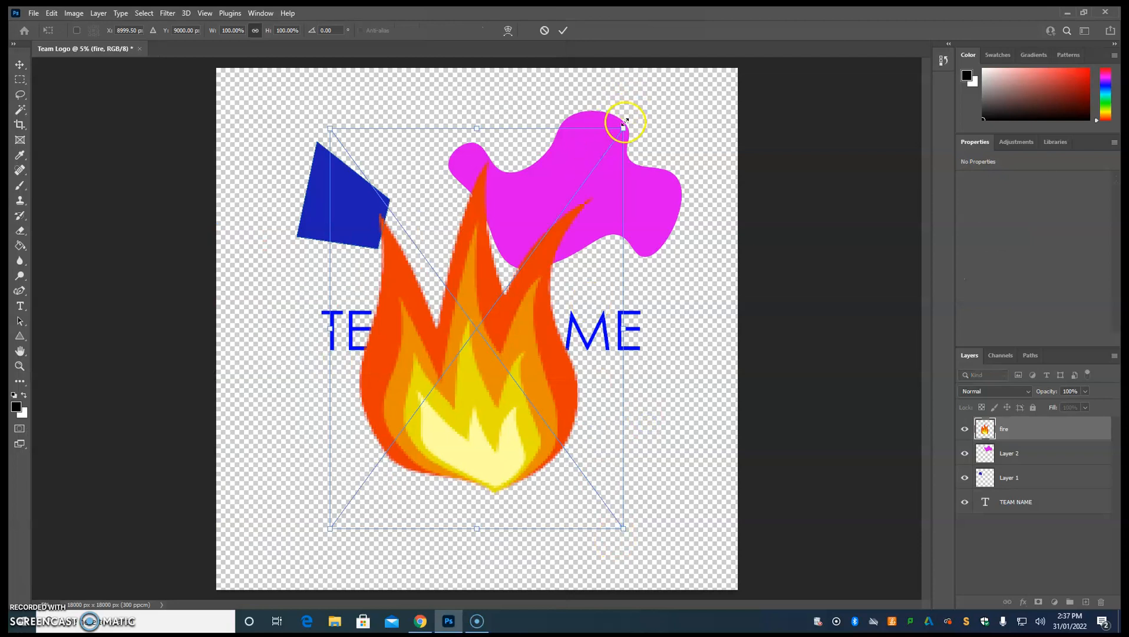
pyautogui.moveTo(623, 127); pyautogui.dragTo(434, 390)
pyautogui.click(19, 65)
pyautogui.moveTo(383, 494); pyautogui.dragTo(364, 481)
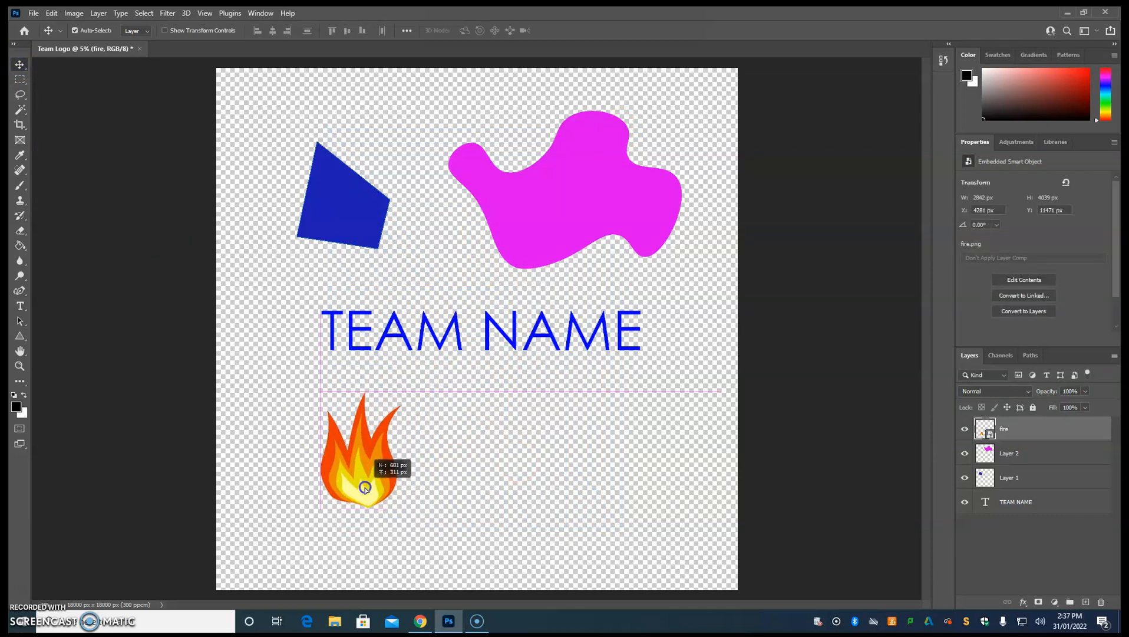
pyautogui.click(524, 578)
# Open the fire PNG from the Photoshop photos folder on HOME DRIVE (H:) as its own document.
pyautogui.click(33, 13)
pyautogui.click(46, 37)
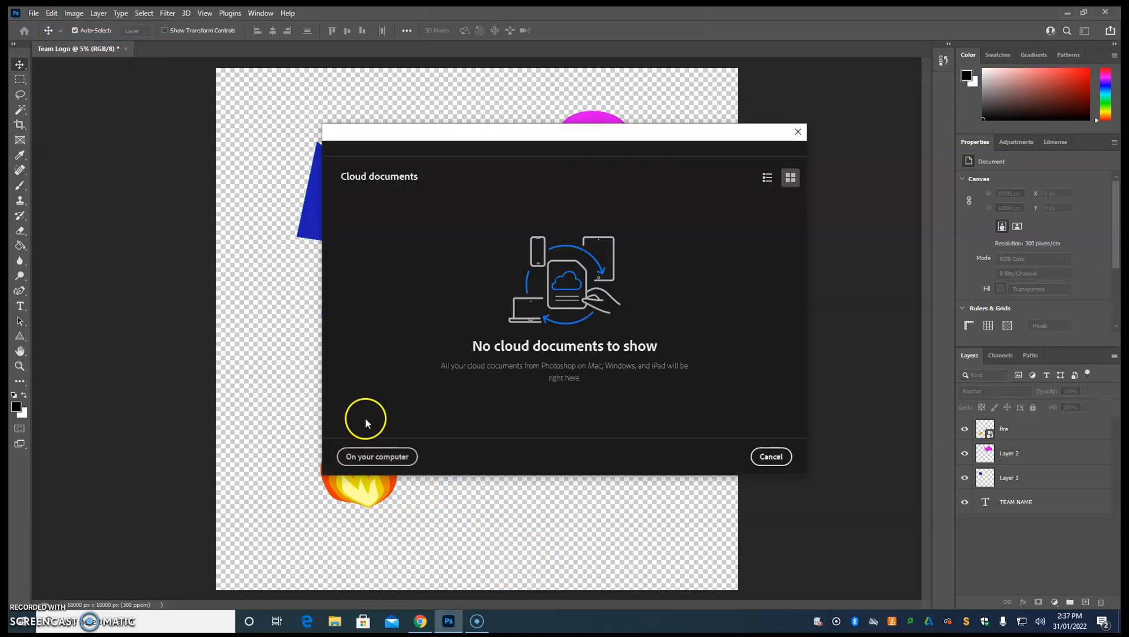
pyautogui.click(366, 457)
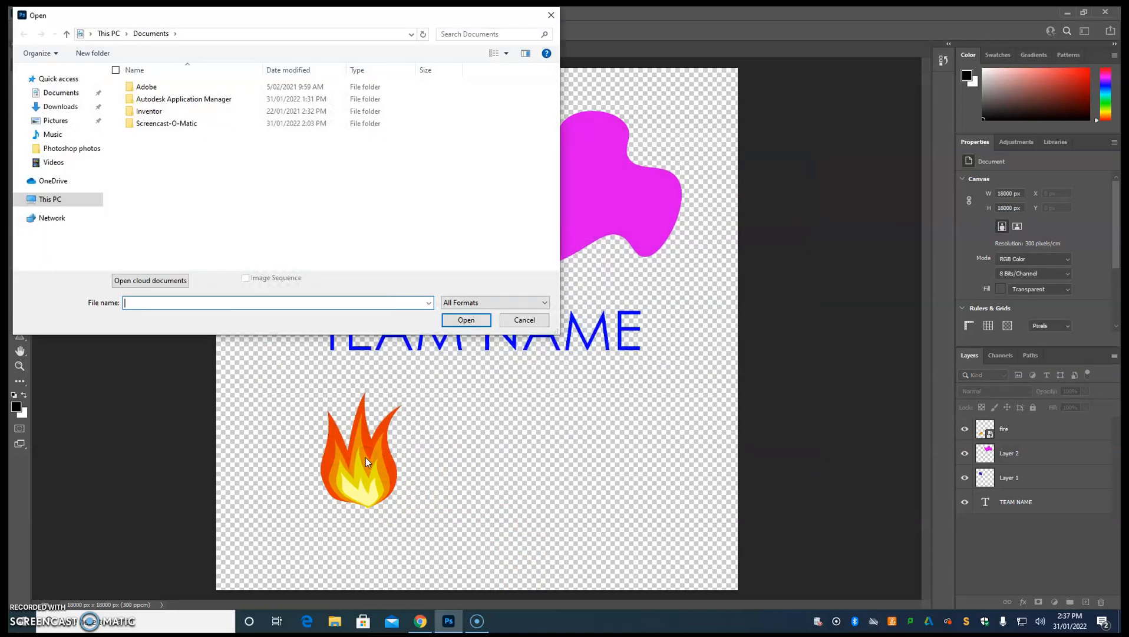
pyautogui.click(50, 199)
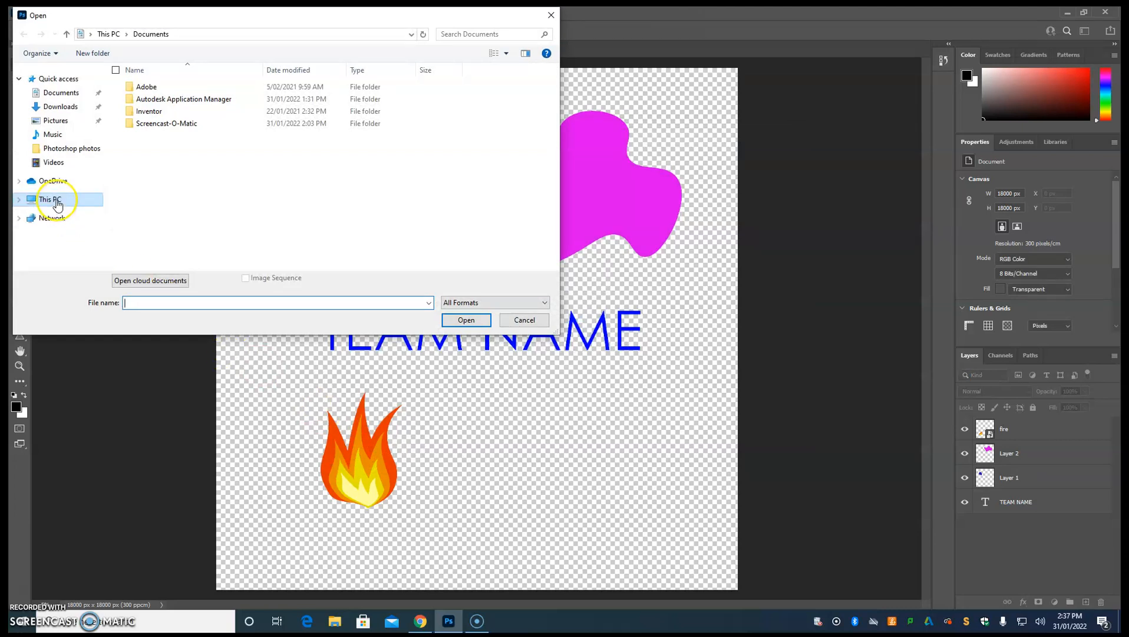
pyautogui.scroll(-5, 283, 213)
pyautogui.doubleClick(198, 131)
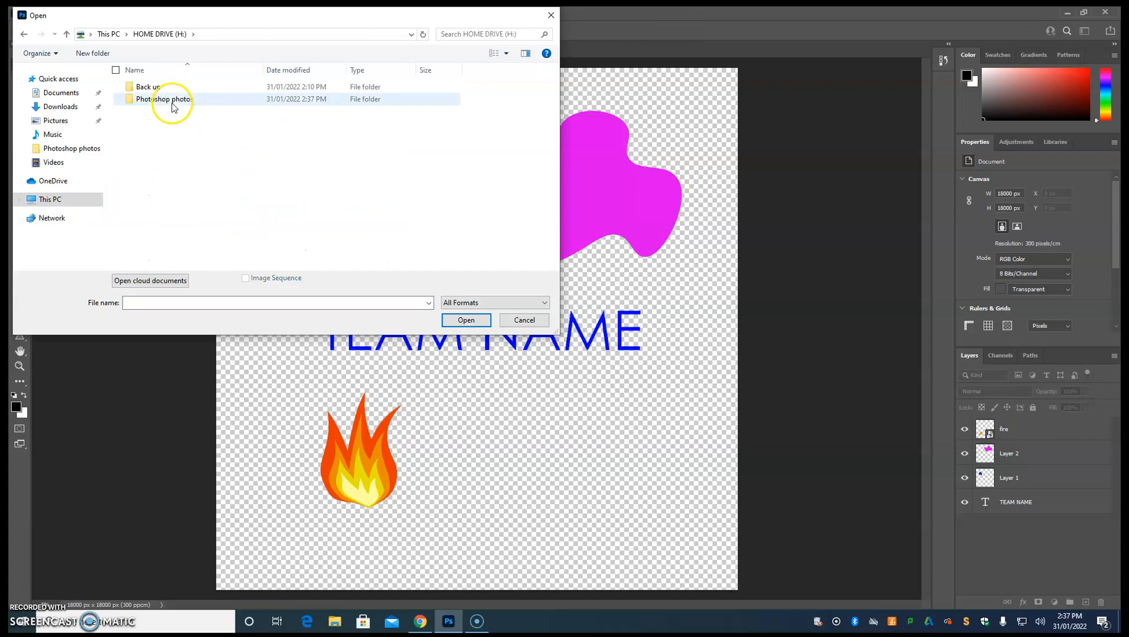
pyautogui.doubleClick(174, 101)
pyautogui.click(165, 86)
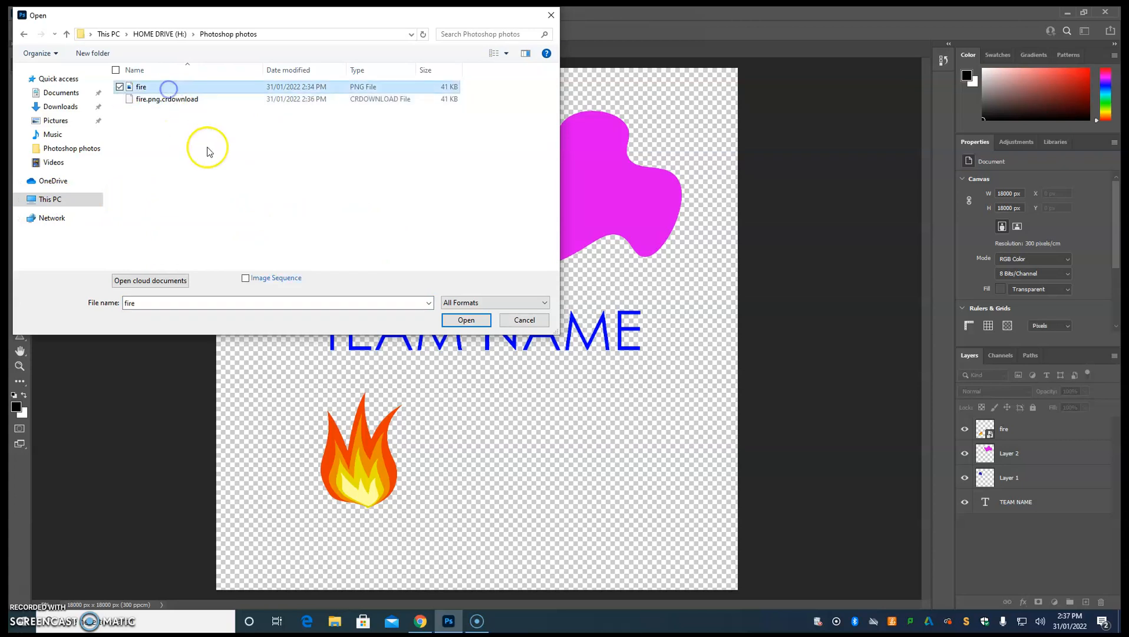
pyautogui.click(466, 319)
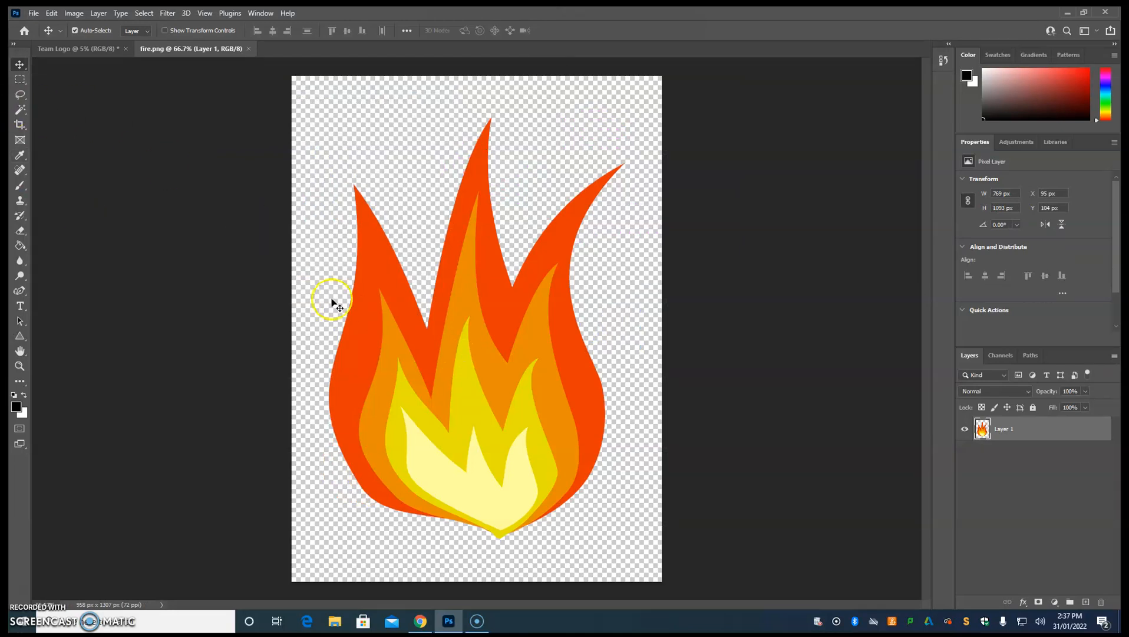
# Add two small copies of the flame from fire.png to Team Logo, positioning both beneath the team name.
pyautogui.moveTo(463, 352); pyautogui.dragTo(477, 323)
pyautogui.moveTo(491, 367); pyautogui.dragTo(538, 466)
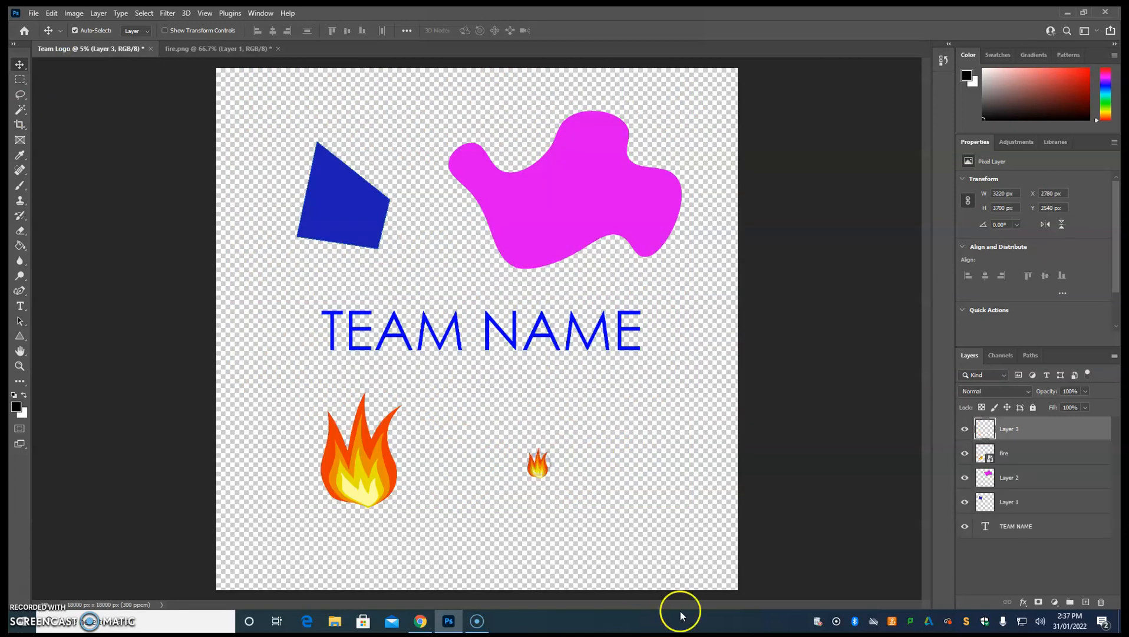
pyautogui.click(232, 50)
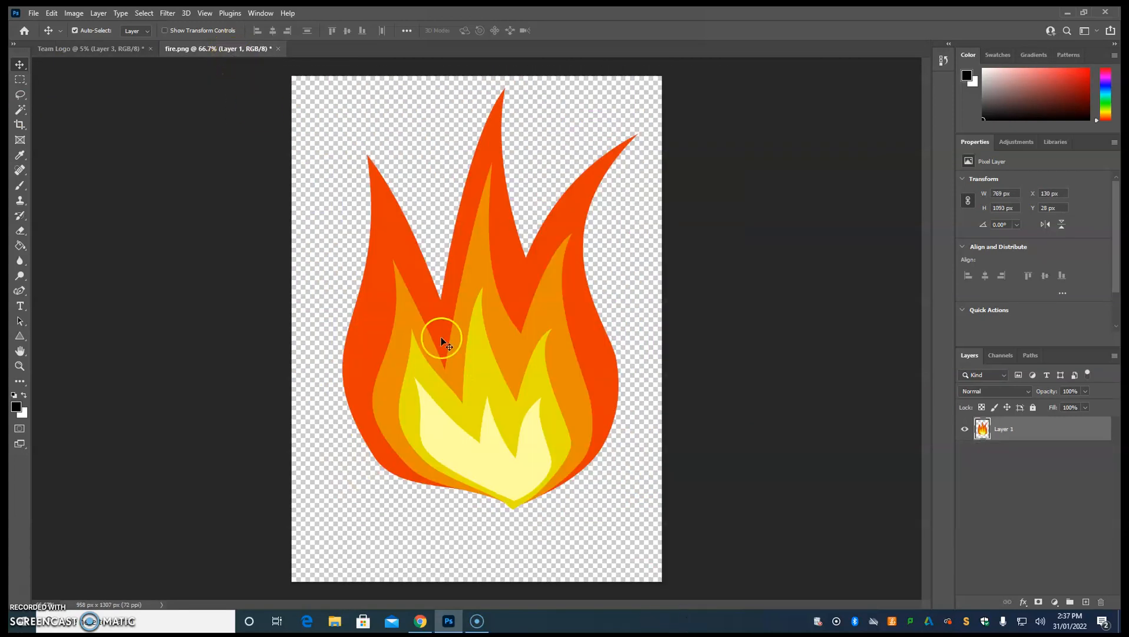
pyautogui.press('ctrl')
pyautogui.moveTo(512, 411); pyautogui.dragTo(588, 474)
pyautogui.hotkey('ctrl', 'v')
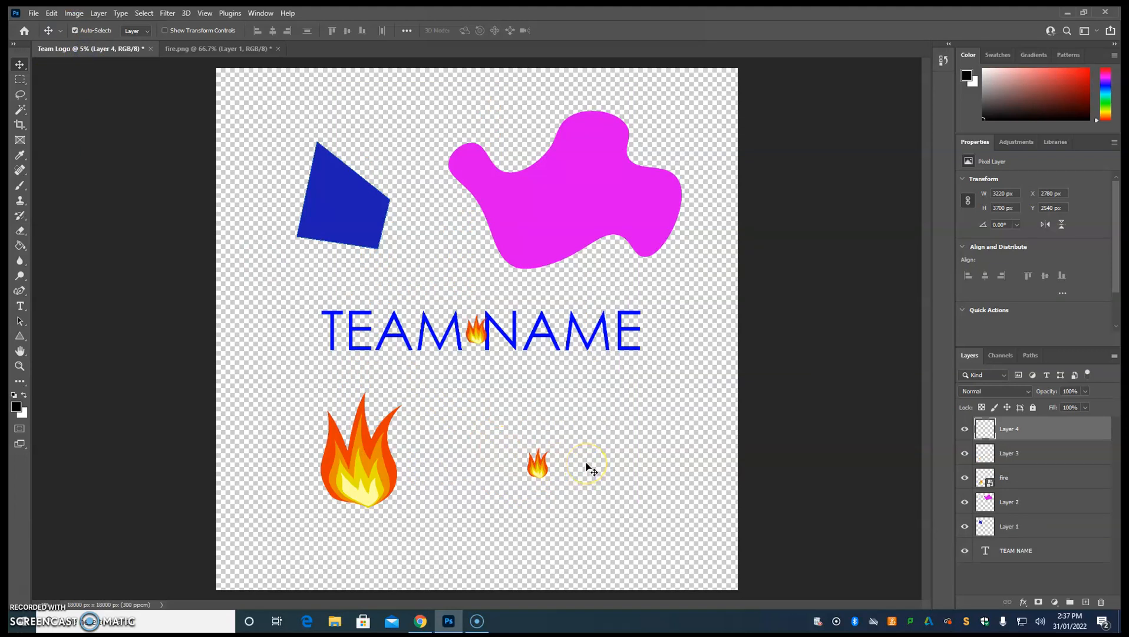
pyautogui.moveTo(480, 337); pyautogui.dragTo(481, 408)
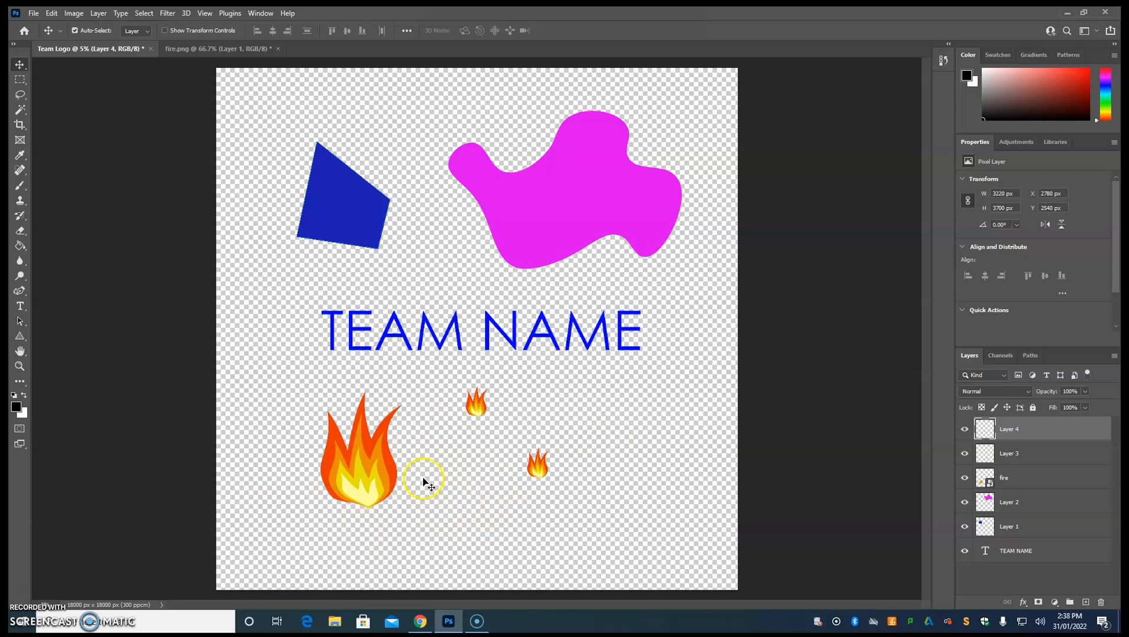
# Move both small flames onto the magenta blob's upper part and the large flame beneath the team name, near the canvas centre.
pyautogui.moveTo(361, 475); pyautogui.dragTo(500, 261)
pyautogui.moveTo(477, 409); pyautogui.dragTo(510, 161)
pyautogui.moveTo(556, 480); pyautogui.dragTo(582, 172)
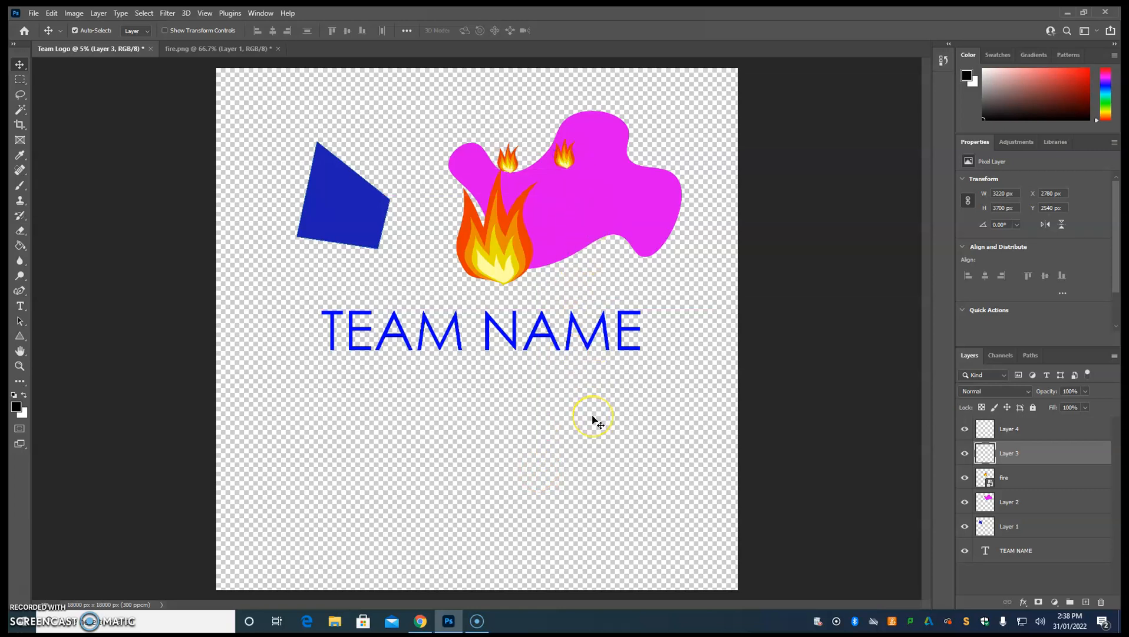
pyautogui.moveTo(506, 263); pyautogui.dragTo(465, 464)
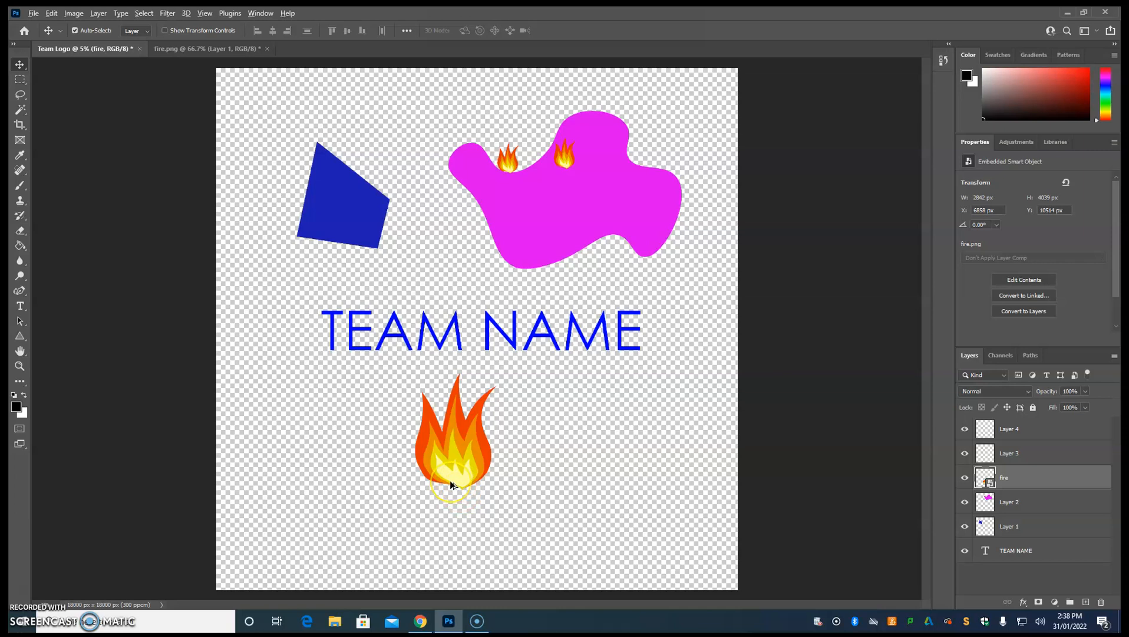
# Examine the edges and transparency of the small flames on the magenta blob and of the large flame up close.
pyautogui.scroll(12, 450, 480)
pyautogui.scroll(-10, 450, 479)
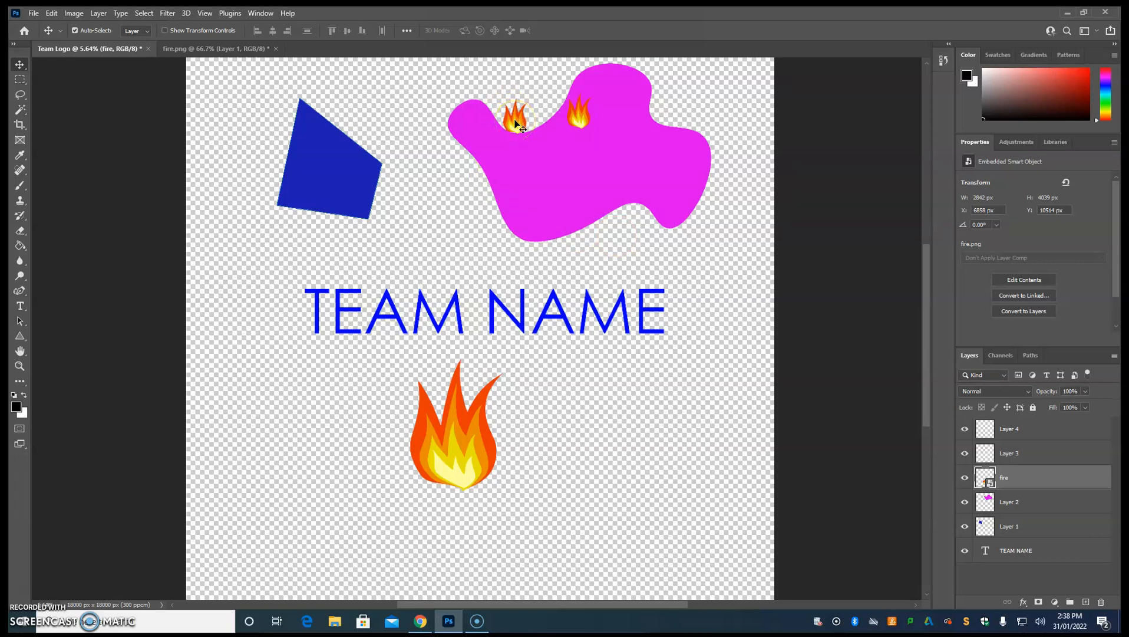
pyautogui.scroll(8, 516, 124)
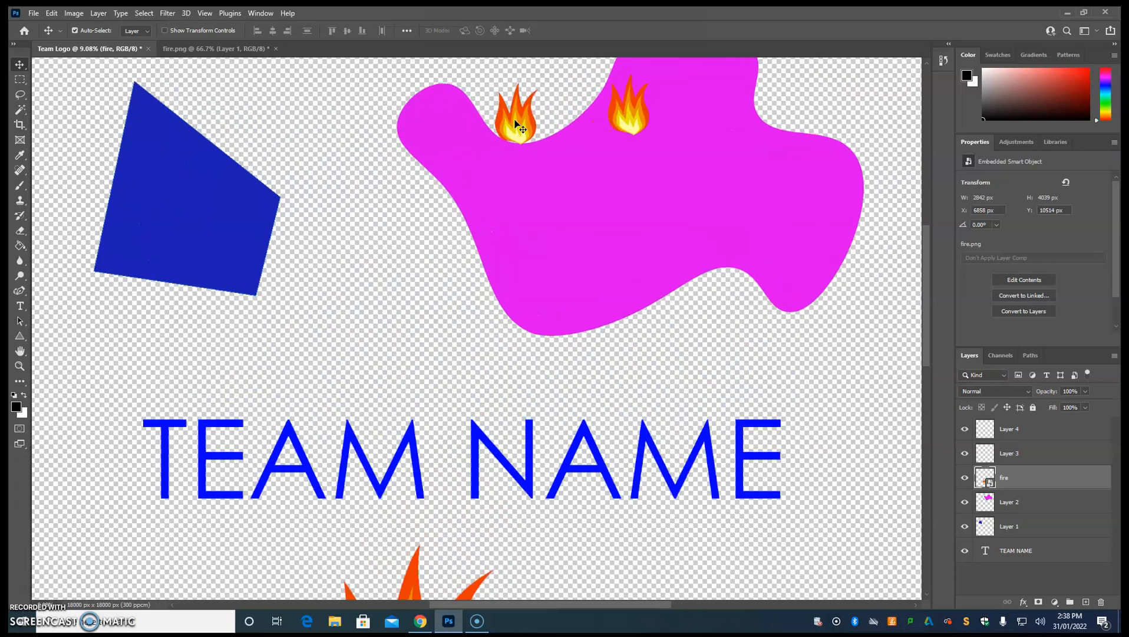
pyautogui.scroll(-4, 515, 123)
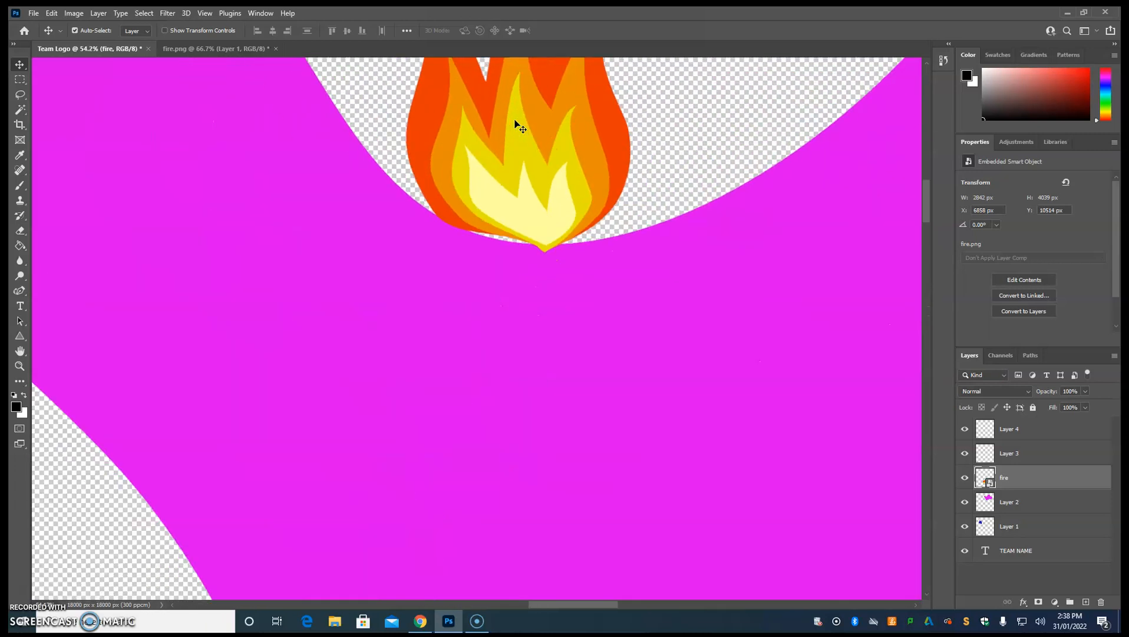
pyautogui.scroll(-6, 636, 320)
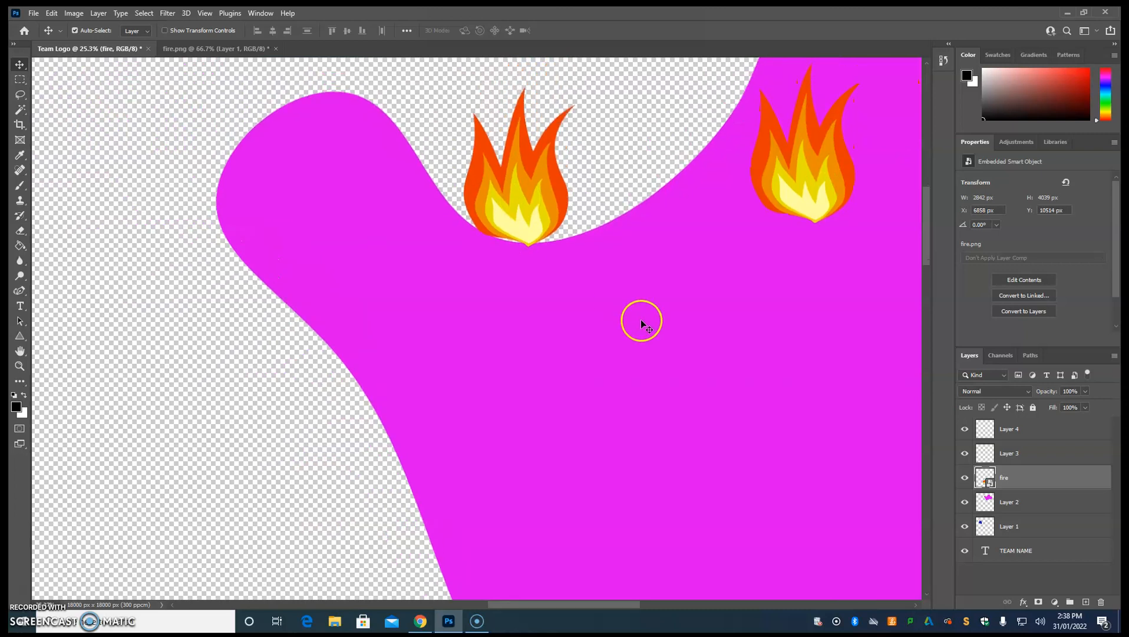
pyautogui.scroll(-4, 446, 208)
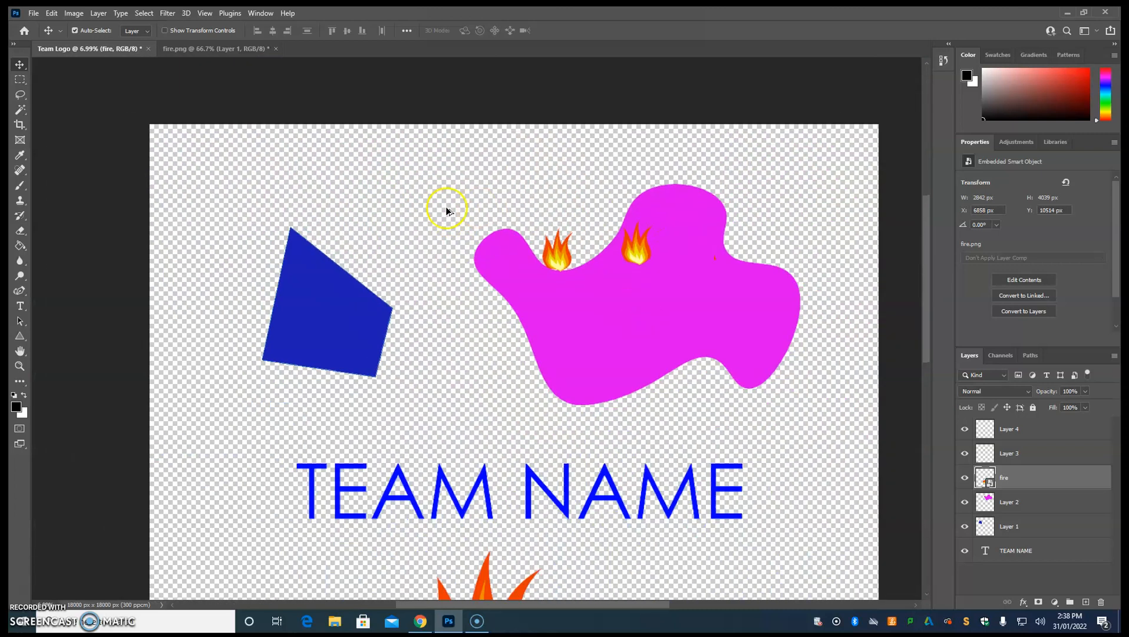
pyautogui.scroll(6, 452, 476)
pyautogui.scroll(3, 470, 422)
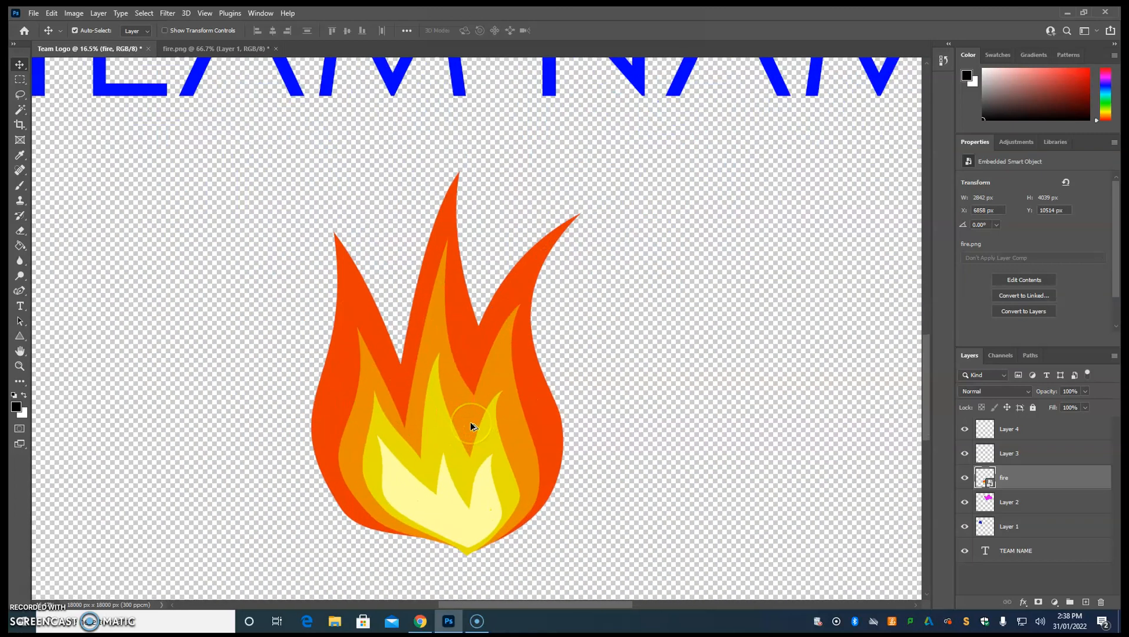
pyautogui.scroll(-2, 470, 422)
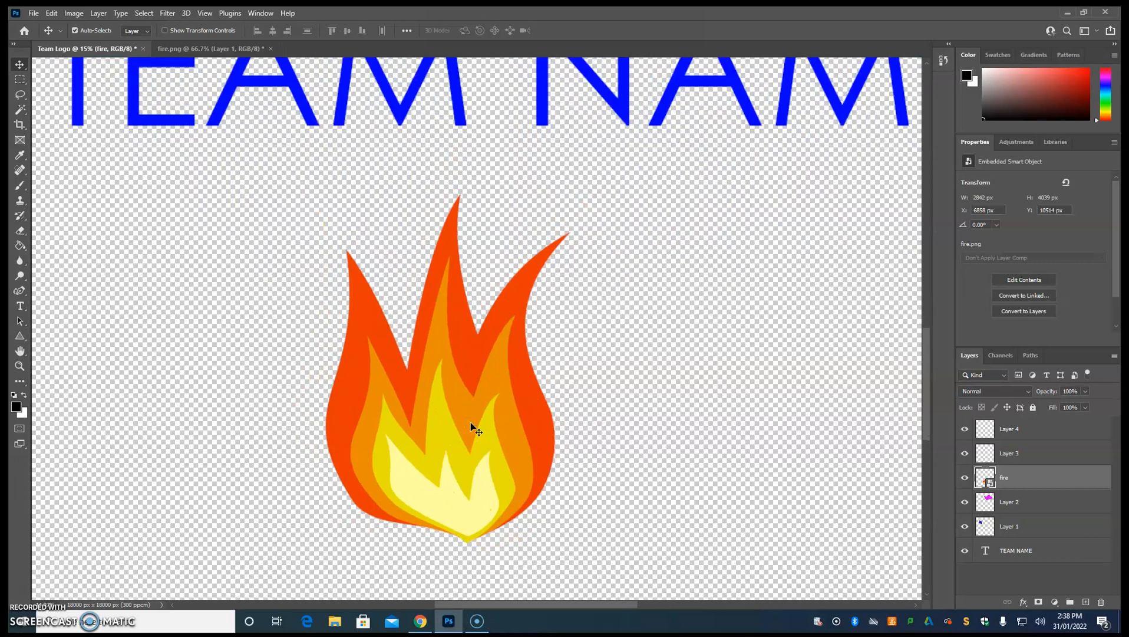
# Start a Pen tool path at the large flame's left tip and curve it down along the flame's left edge.
pyautogui.click(21, 292)
pyautogui.rightClick(22, 292)
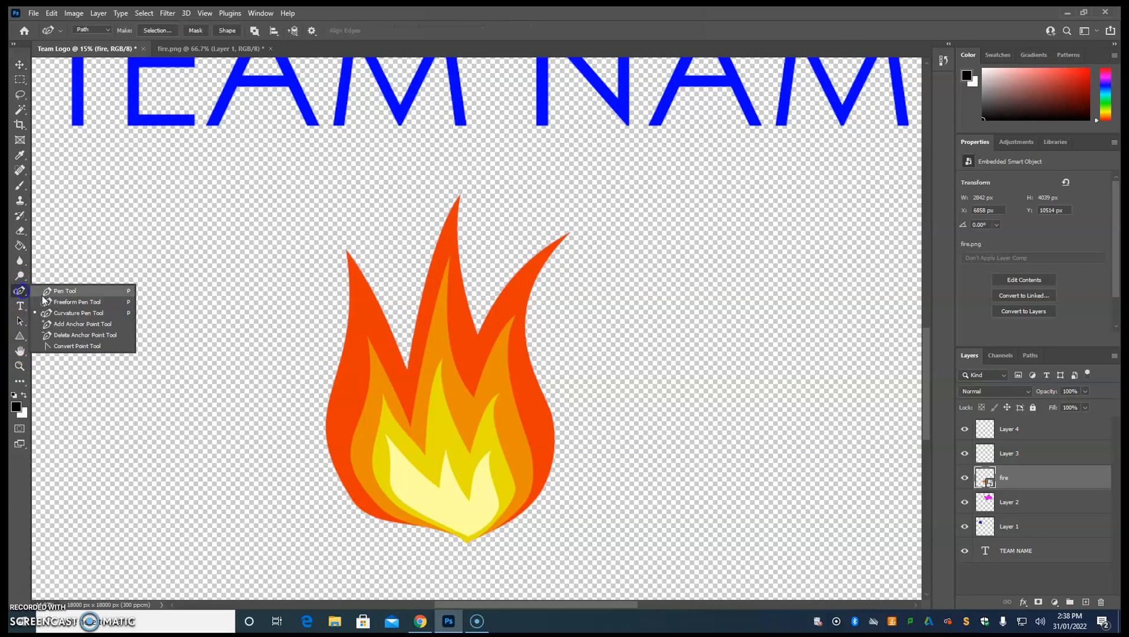
pyautogui.click(70, 289)
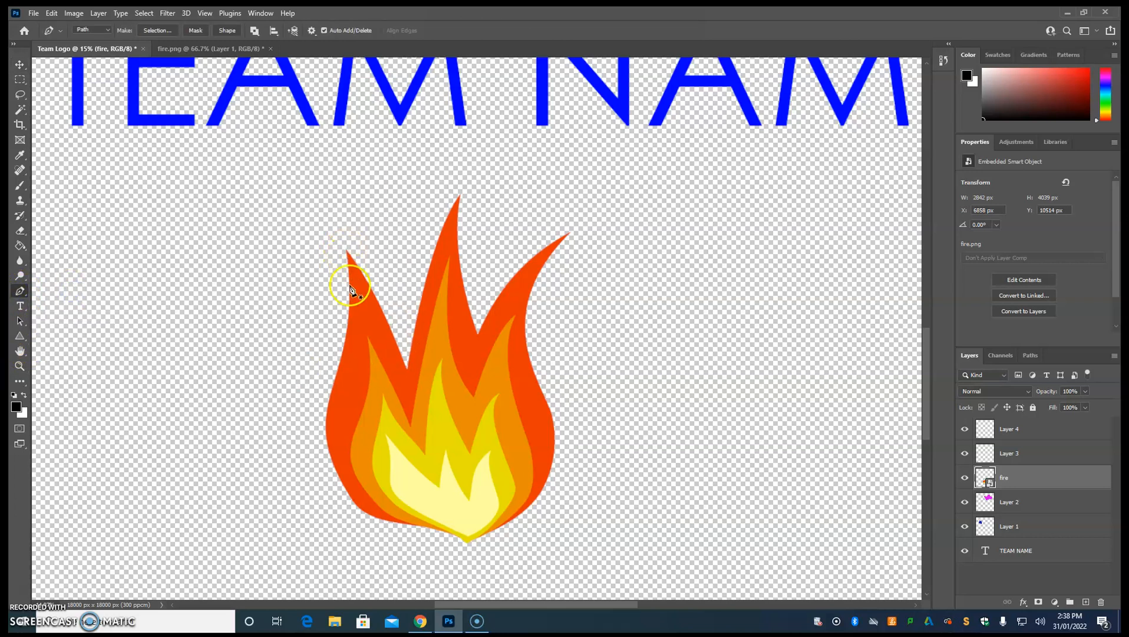
pyautogui.scroll(3, 351, 268)
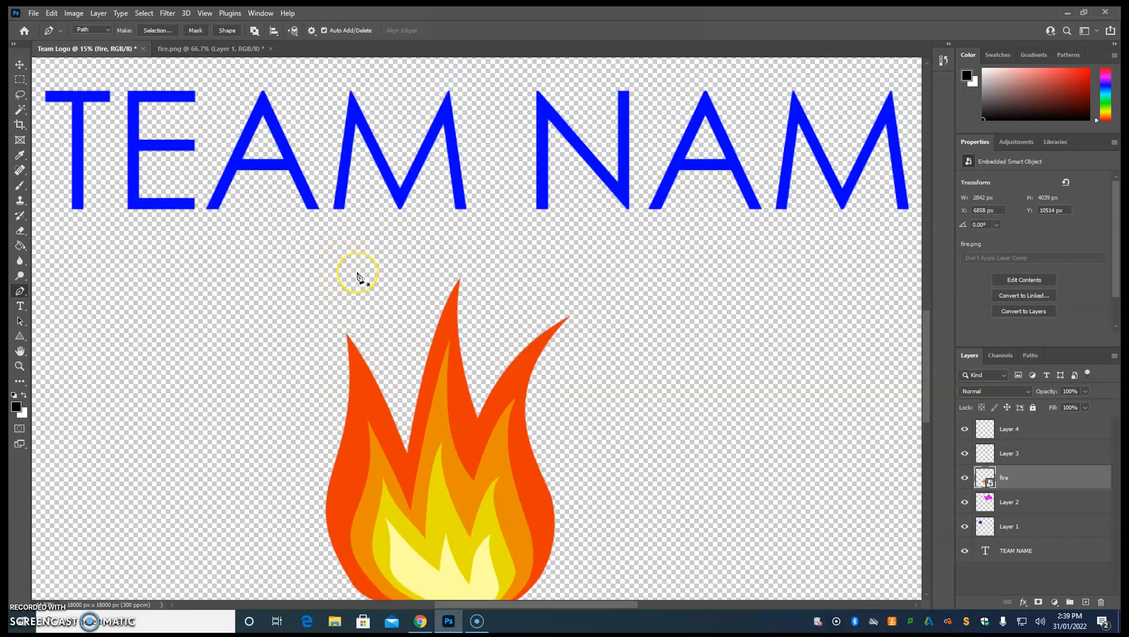
pyautogui.scroll(-5, 358, 276)
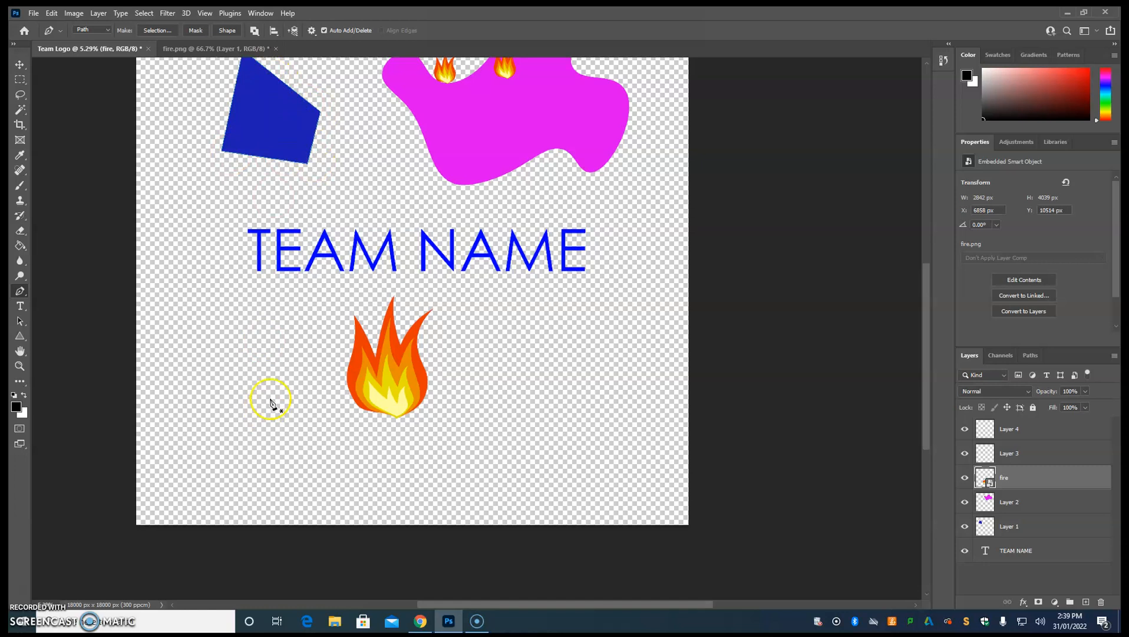
pyautogui.scroll(1, 332, 380)
pyautogui.scroll(3, 332, 380)
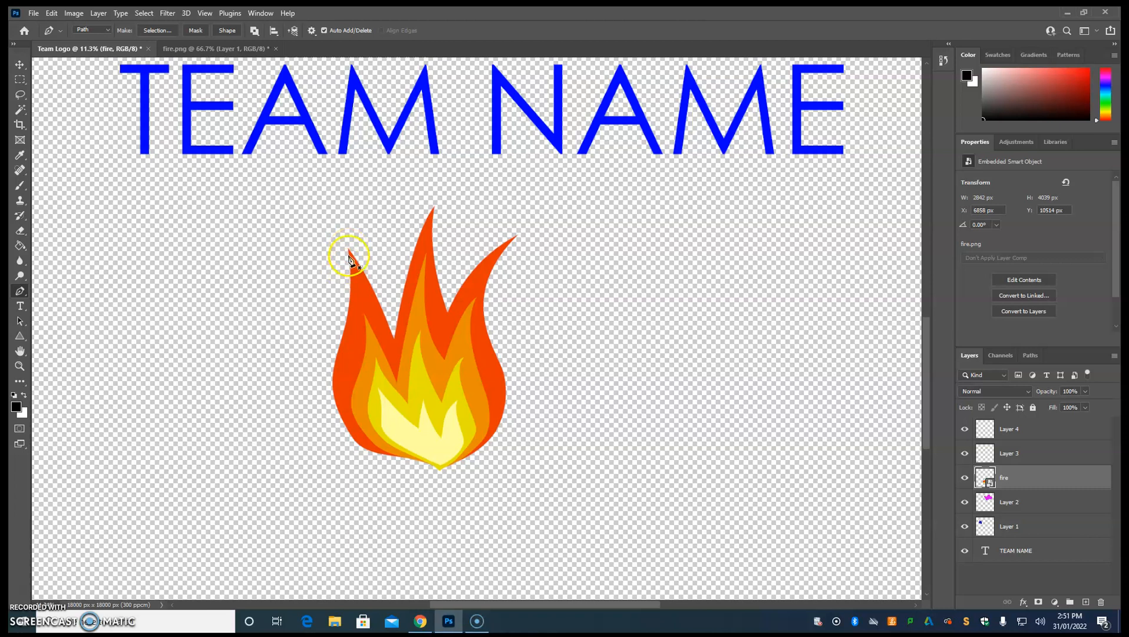
pyautogui.click(349, 250)
pyautogui.click(335, 367)
pyautogui.moveTo(334, 368); pyautogui.dragTo(306, 441)
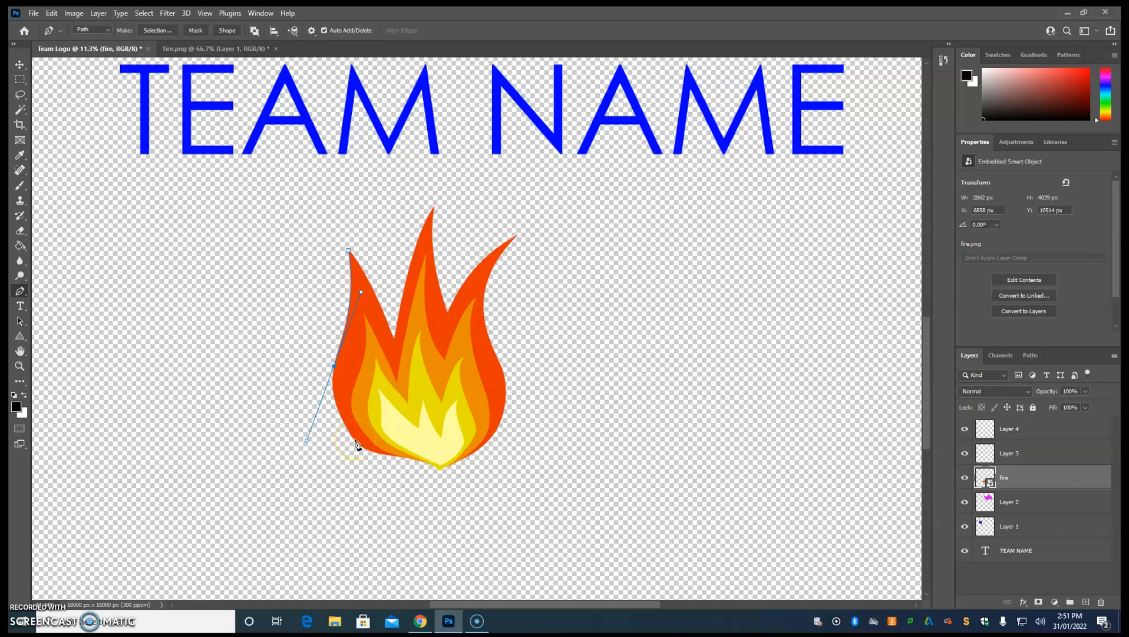
# Continue the path around the large flame's lower-left curve and along its base, adjusting the handle to fit the outline.
pyautogui.moveTo(355, 441)
pyautogui.mouseDown()
pyautogui.moveTo(327, 472)
pyautogui.moveTo(357, 484)
pyautogui.moveTo(333, 470)
pyautogui.moveTo(331, 386)
pyautogui.moveTo(333, 438)
pyautogui.moveTo(361, 482)
pyautogui.moveTo(374, 478)
pyautogui.moveTo(350, 462)
pyautogui.moveTo(365, 454)
pyautogui.moveTo(362, 435)
pyautogui.mouseUp()
pyautogui.moveTo(361, 437); pyautogui.dragTo(361, 438)
pyautogui.moveTo(307, 441); pyautogui.dragTo(327, 398)
pyautogui.click(392, 457)
pyautogui.moveTo(402, 450)
pyautogui.mouseDown()
pyautogui.moveTo(429, 432)
pyautogui.moveTo(418, 428)
pyautogui.moveTo(410, 463)
pyautogui.mouseUp()
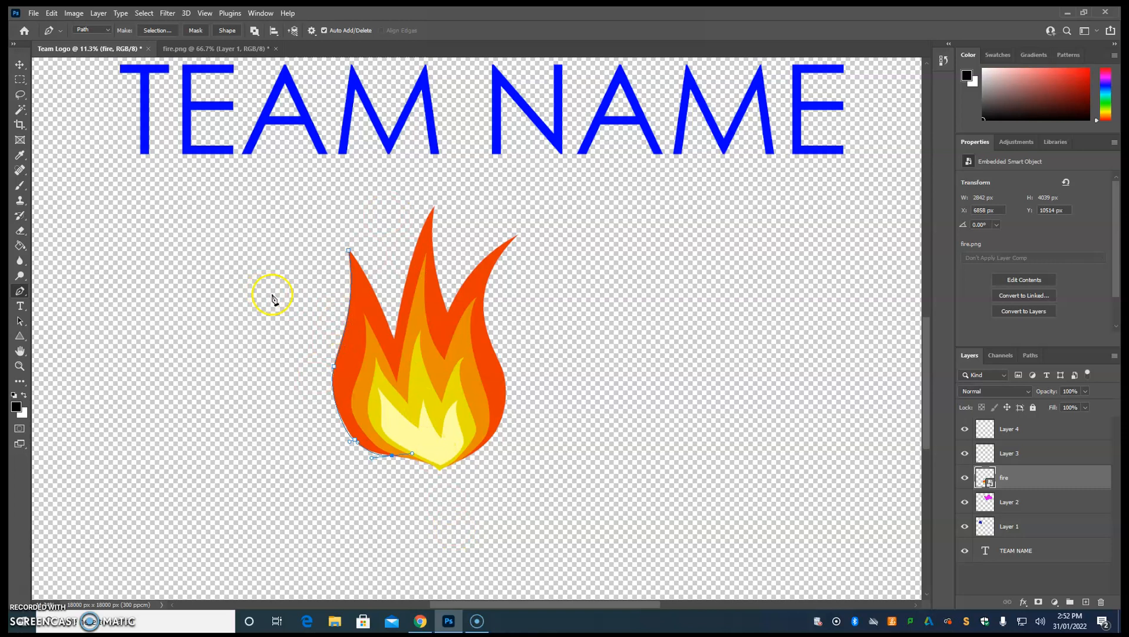
# Save the logo on the computer as Team Logo in Photoshop format in the Photoshop photos folder, with layers and maximum compatibility.
pyautogui.scroll(-4, 401, 377)
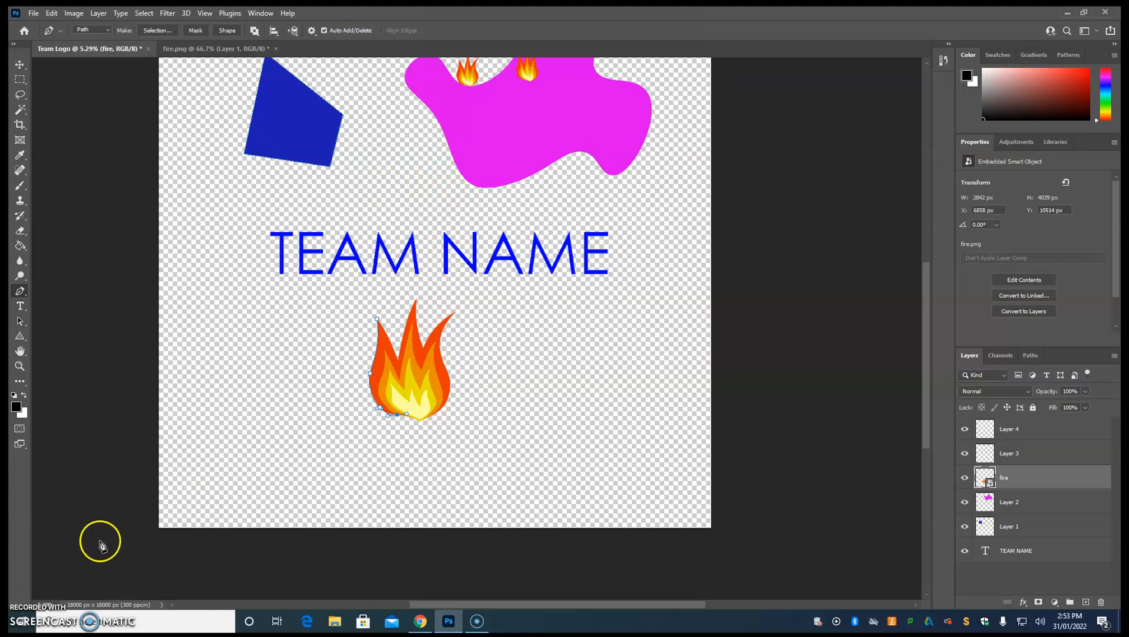
pyautogui.scroll(3, 551, 383)
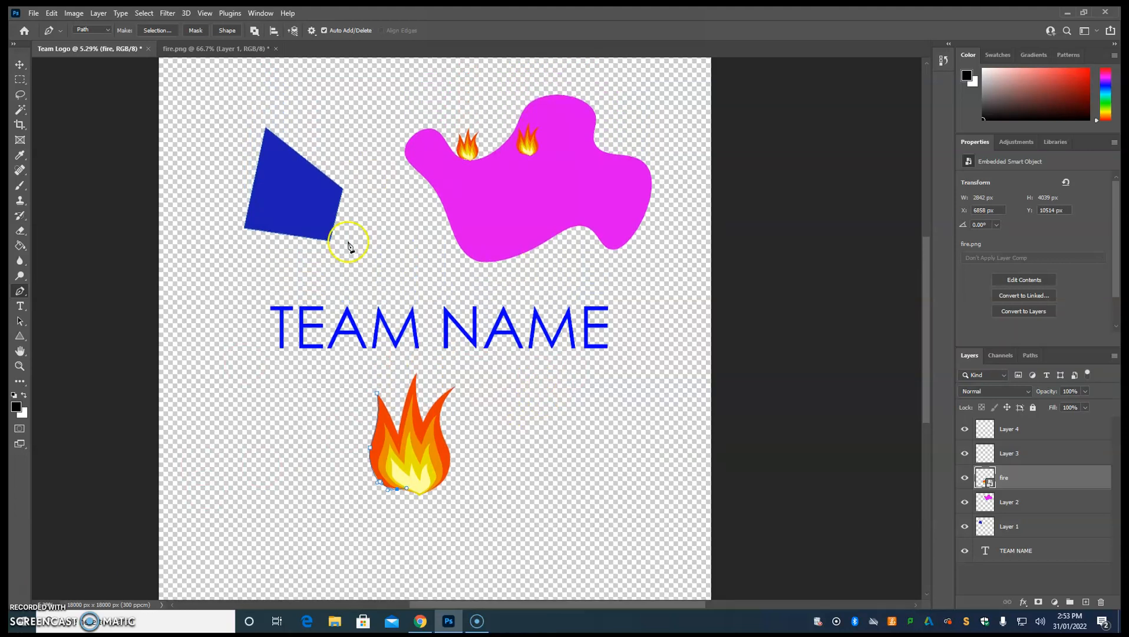
pyautogui.click(20, 65)
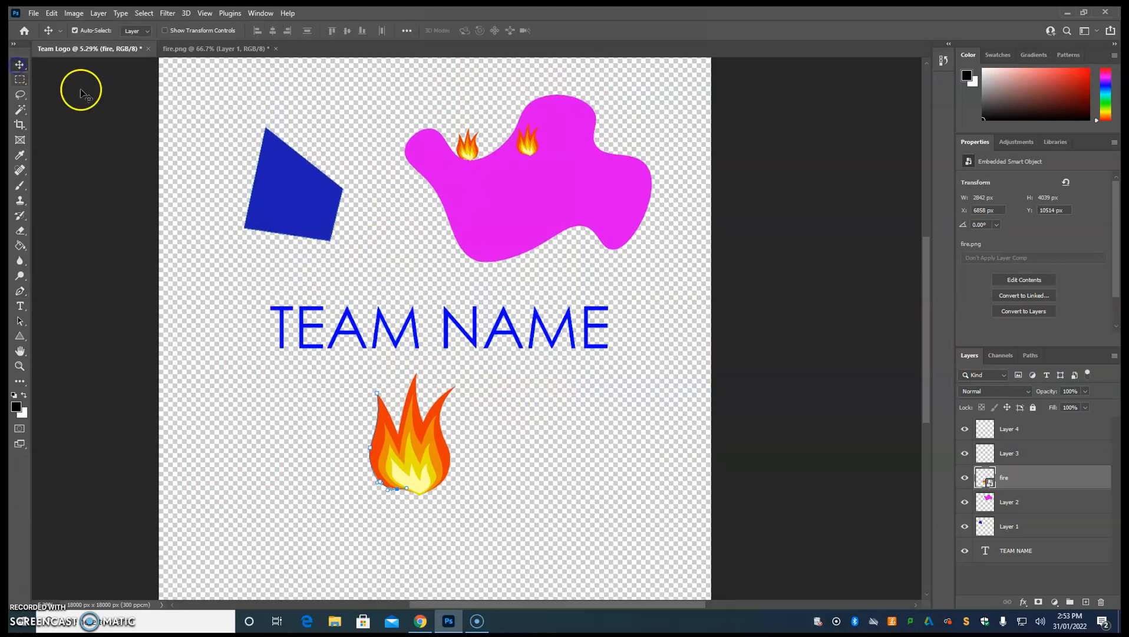
pyautogui.click(34, 13)
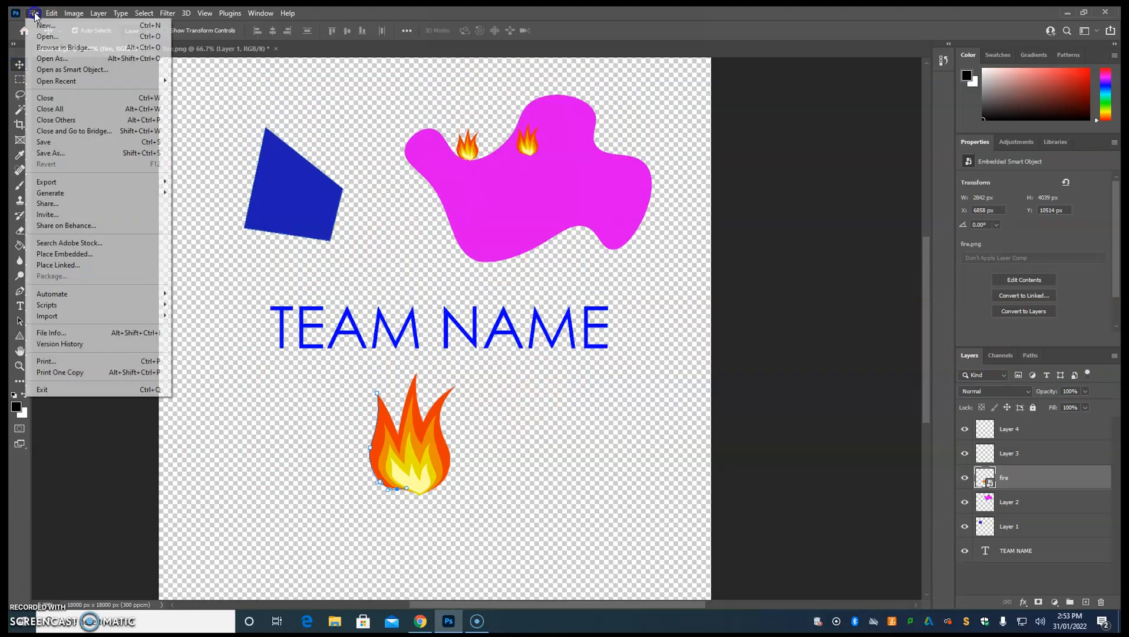
pyautogui.click(75, 155)
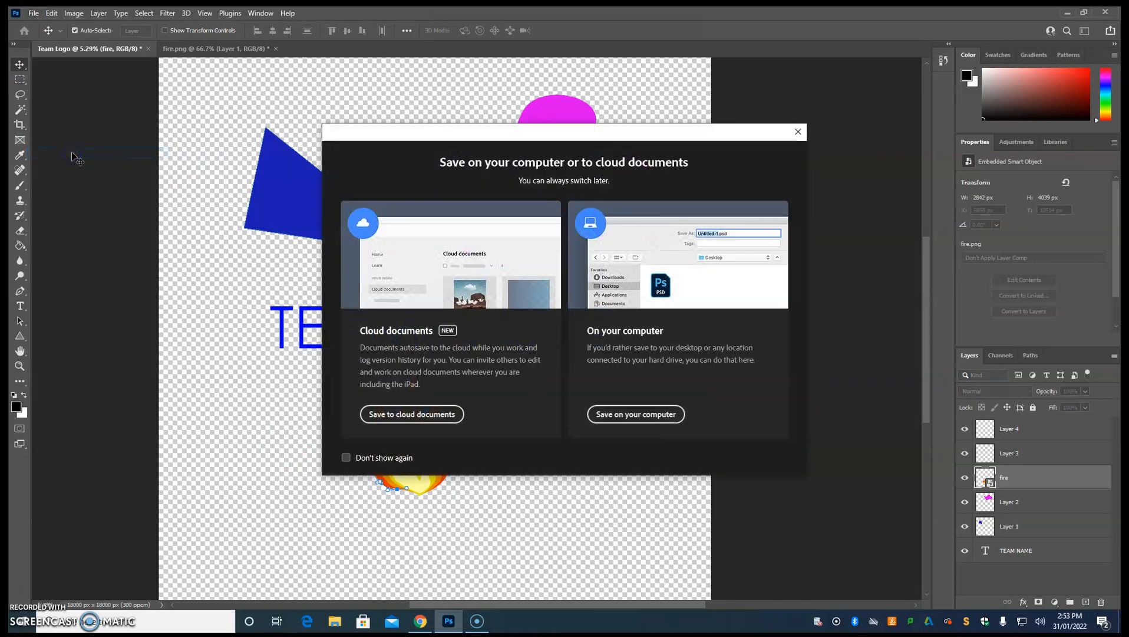
pyautogui.click(644, 417)
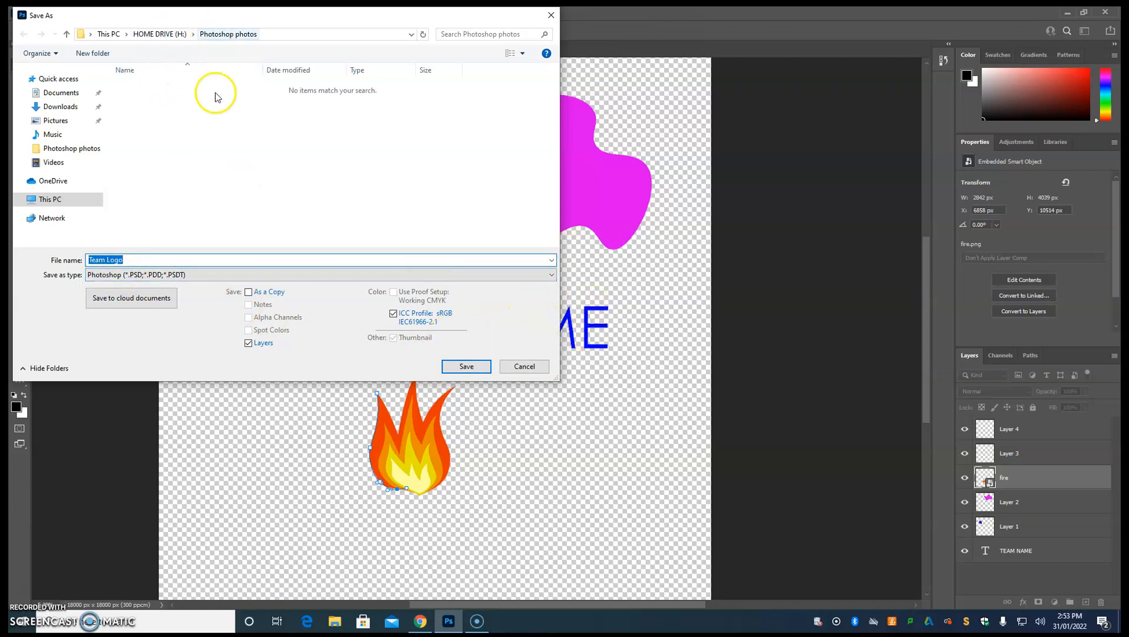
pyautogui.click(464, 366)
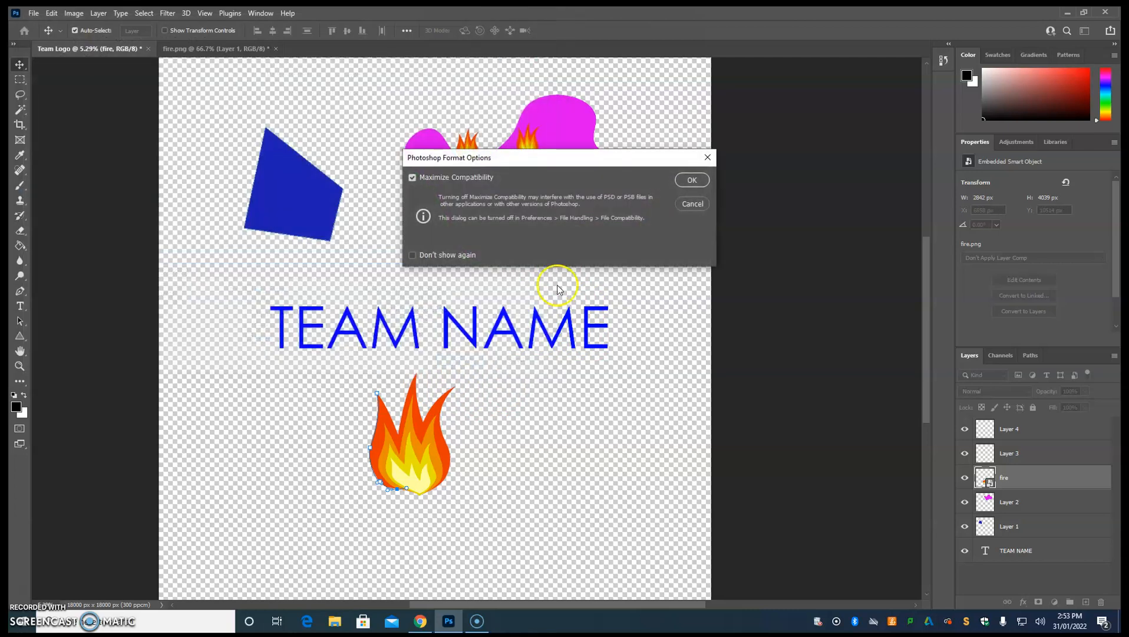
pyautogui.click(686, 179)
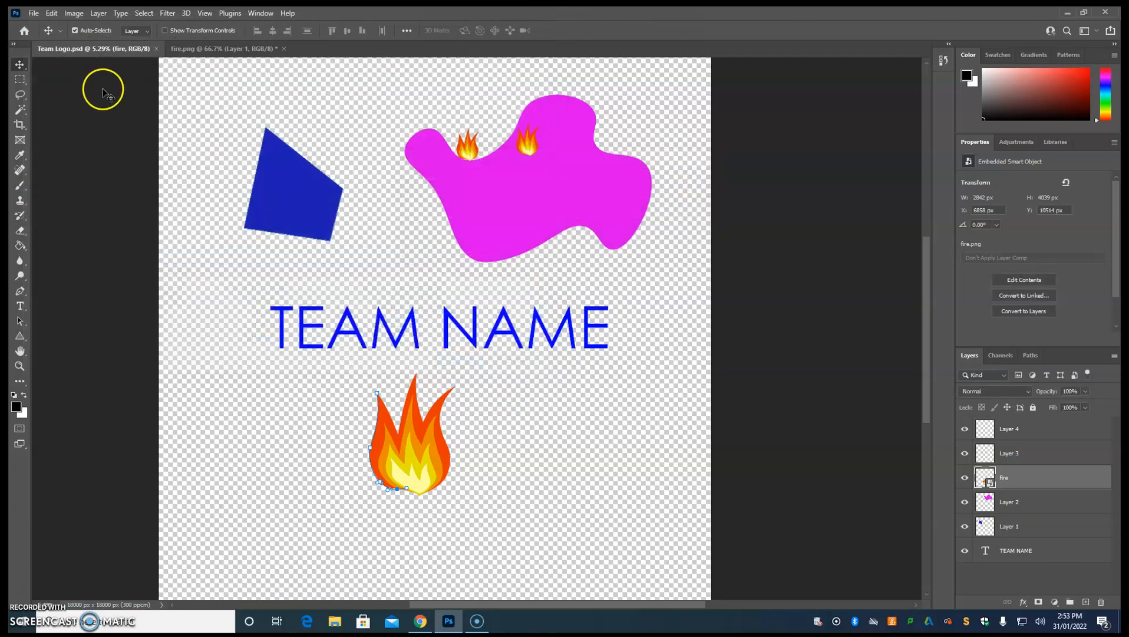
# Save a PNG copy named Team Logo in the Photoshop photos folder on the computer, using the large file size option.
pyautogui.click(32, 13)
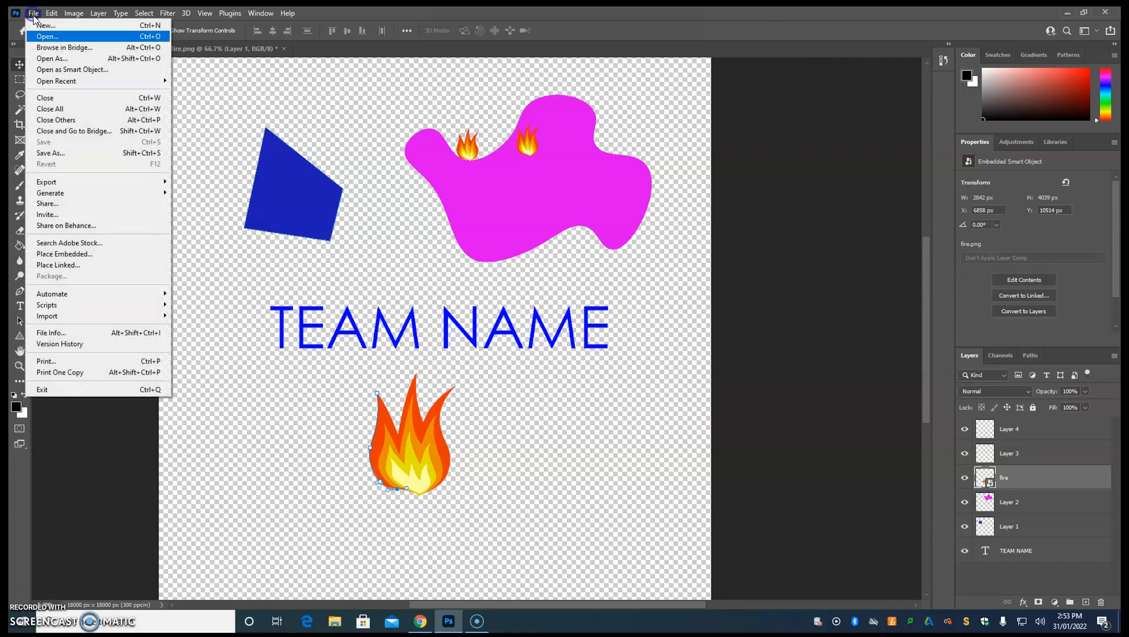
pyautogui.click(66, 154)
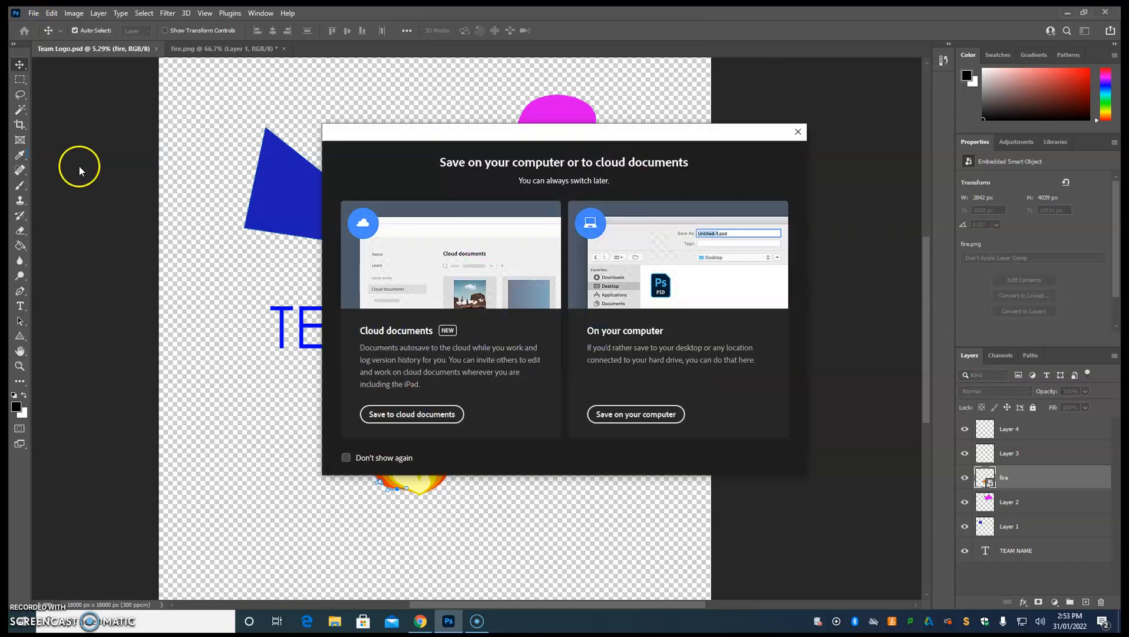
pyautogui.click(617, 414)
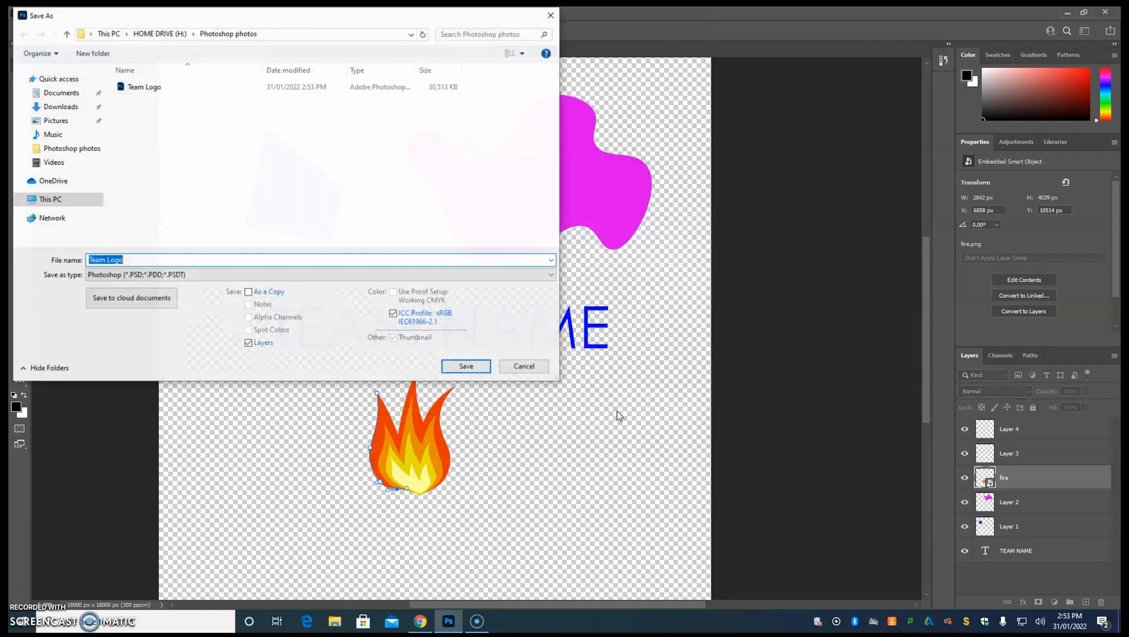
pyautogui.click(187, 275)
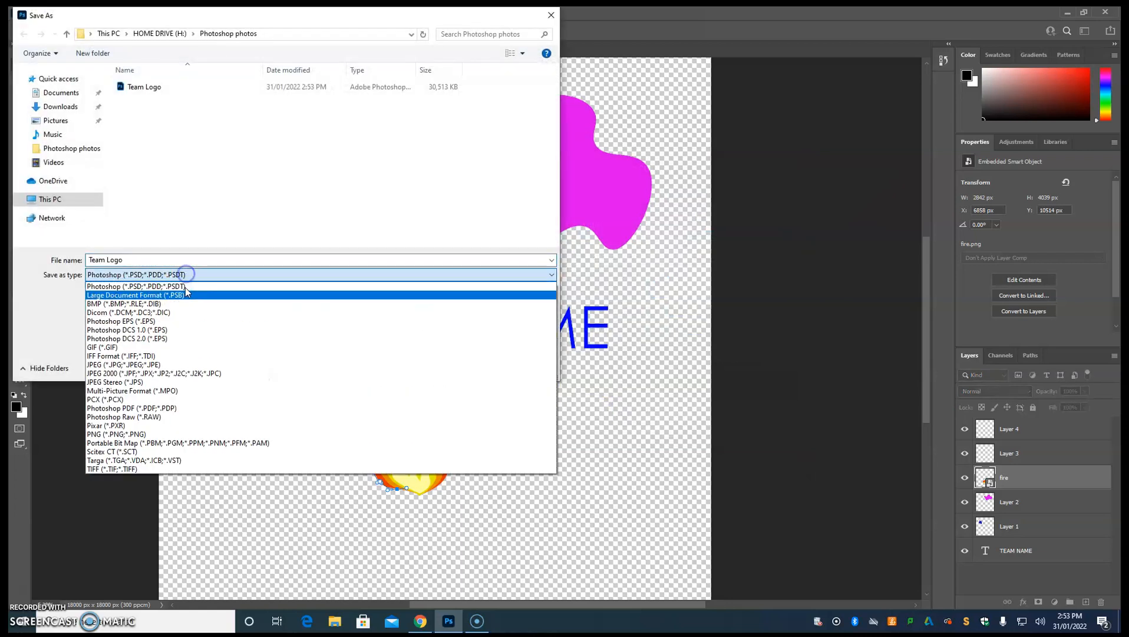
pyautogui.click(109, 435)
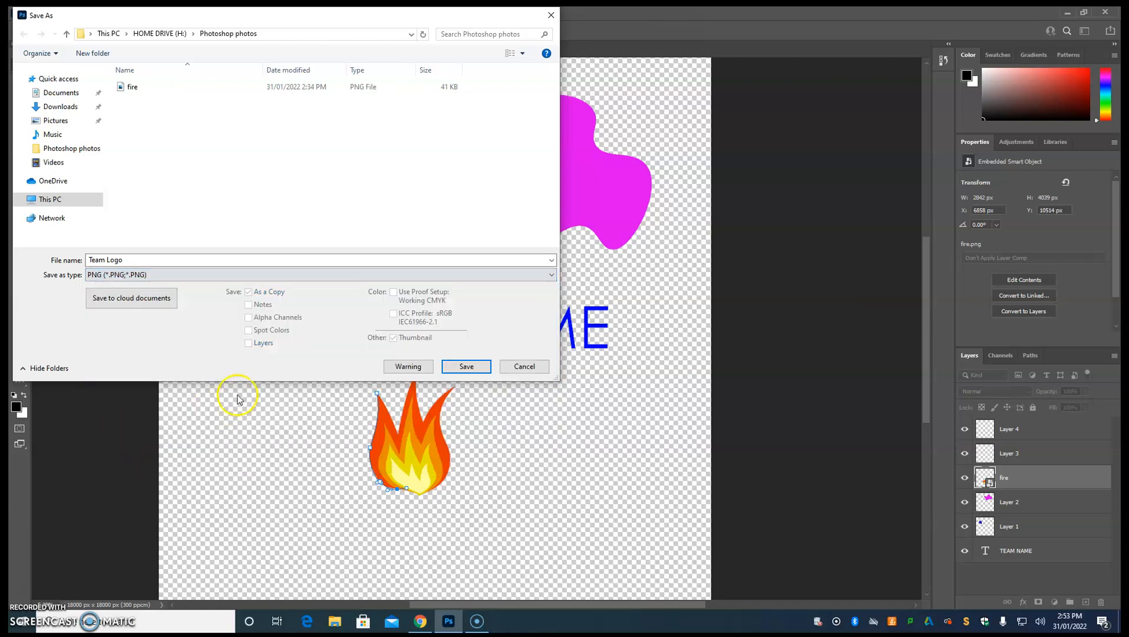
pyautogui.click(451, 366)
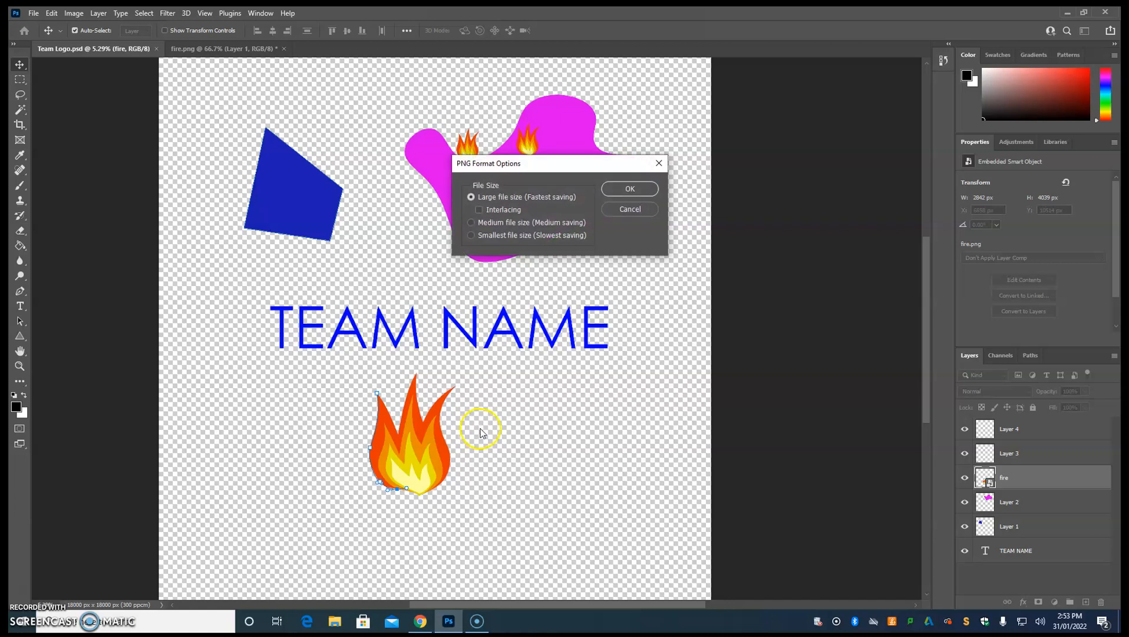
pyautogui.click(621, 190)
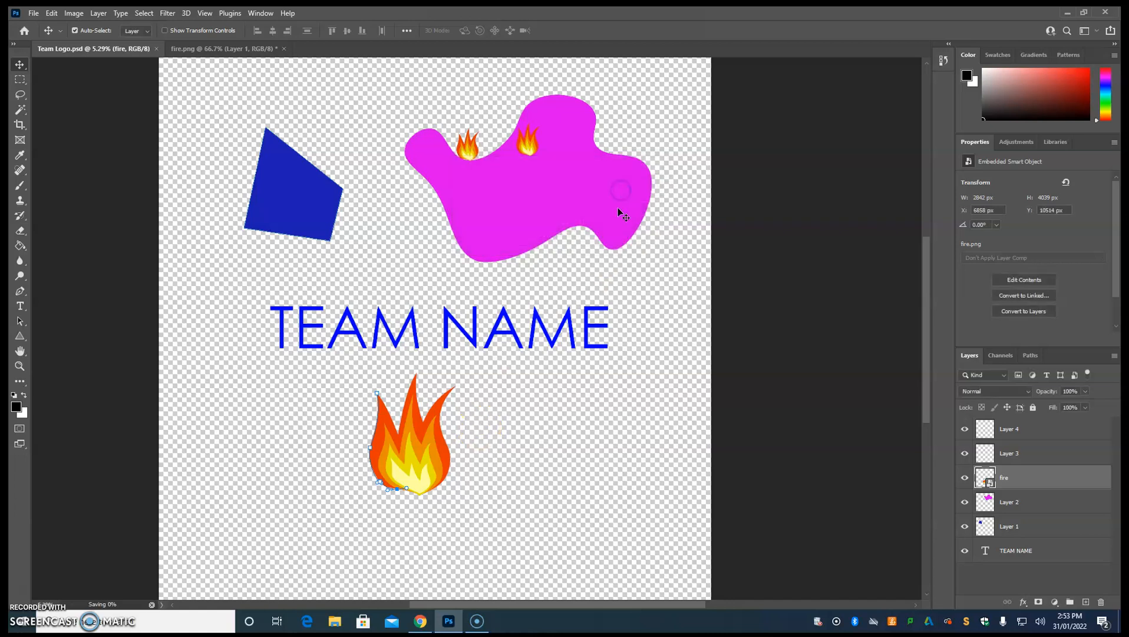